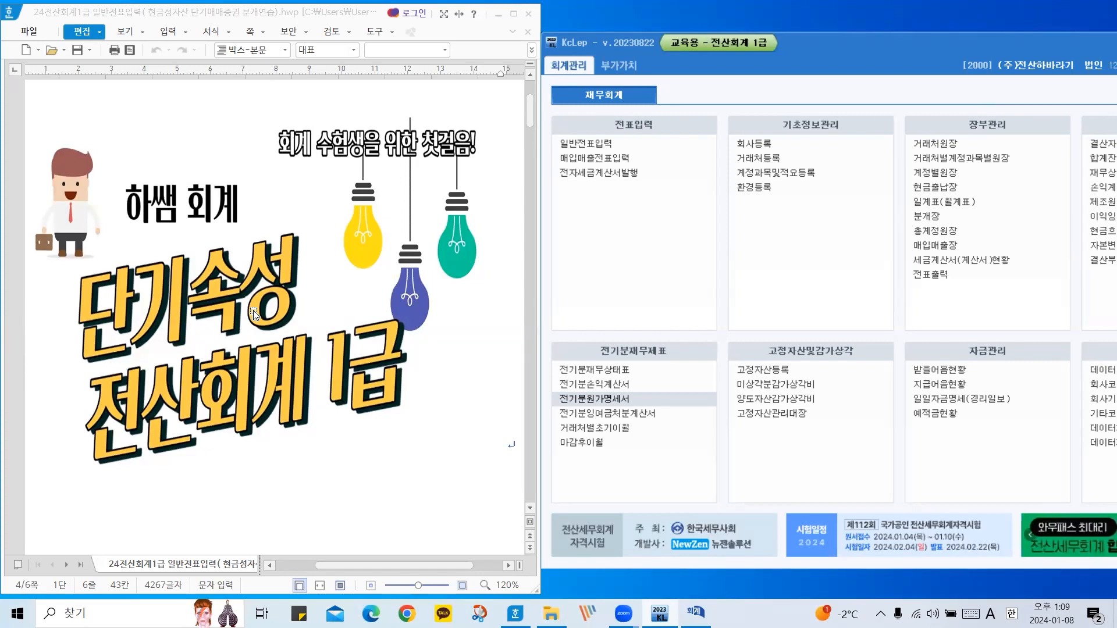
# Read the 제1장 전표관리(일반전표입력) section of the course document, including its table of input fields.
pyautogui.scroll(-3, 255, 323)
pyautogui.scroll(-9, 255, 325)
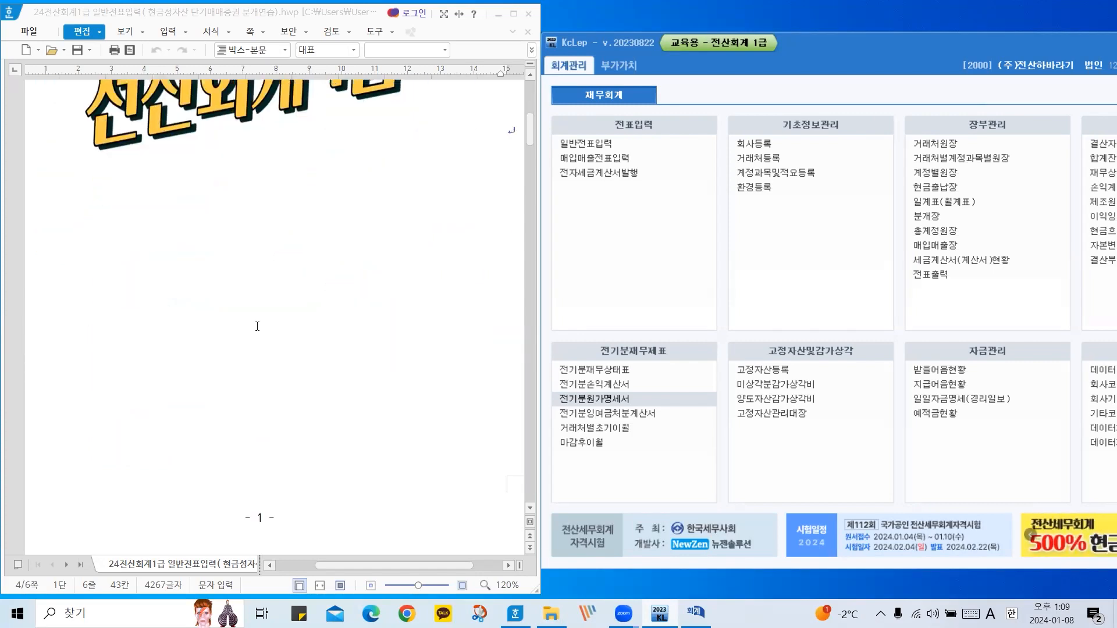
pyautogui.scroll(-1, 308, 326)
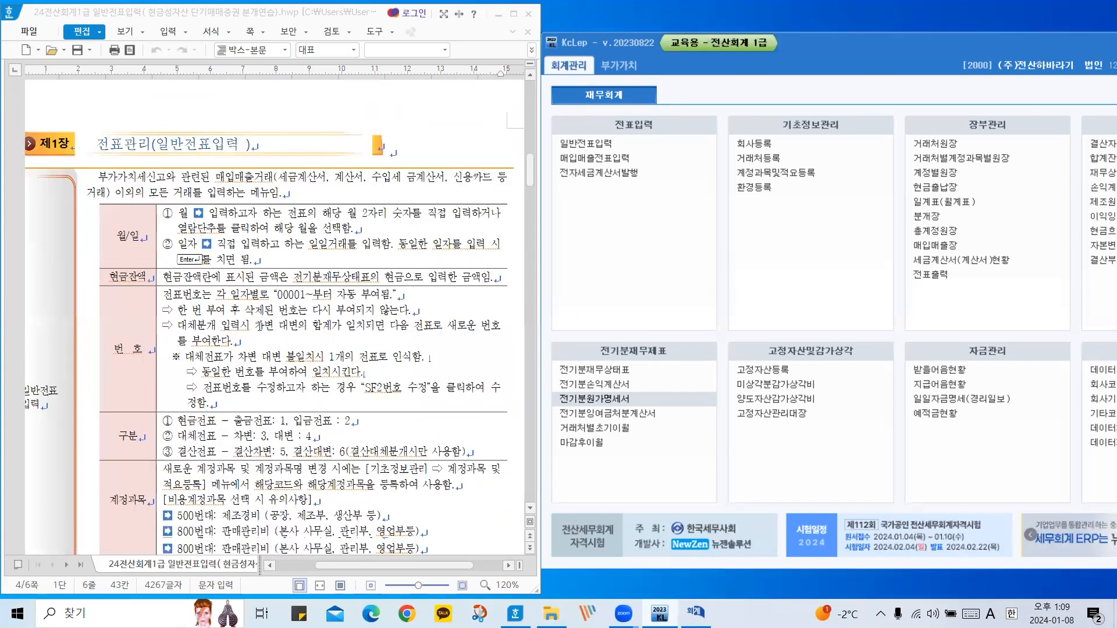
pyautogui.scroll(-2, 269, 317)
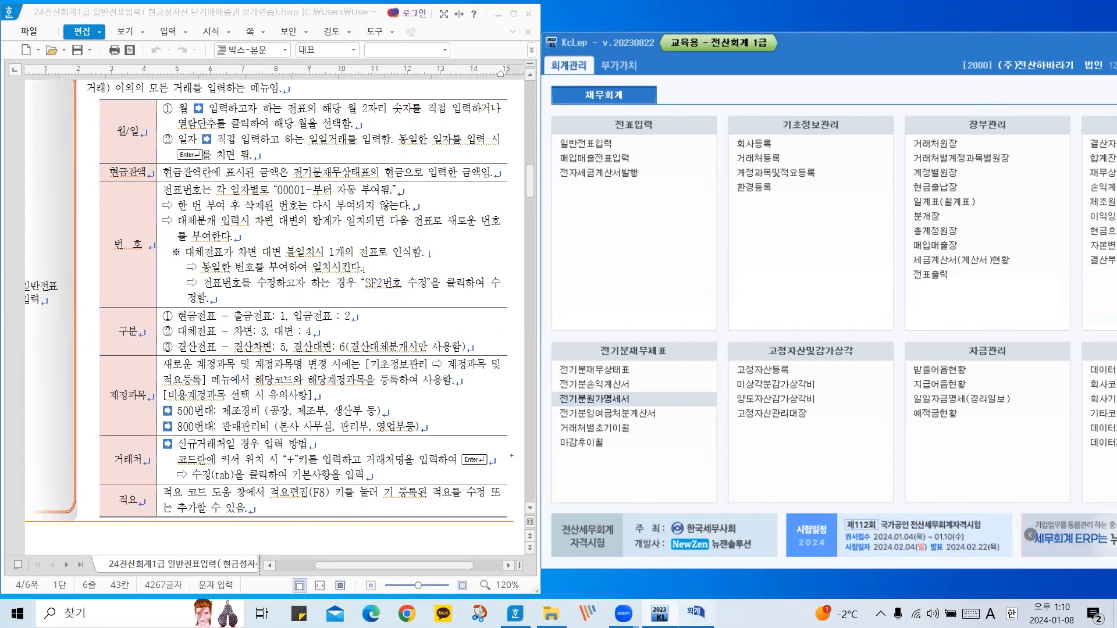
# Open 일반전표입력 in KcLep and set the working period to month 01 of 2023 with the day left blank.
pyautogui.moveTo(694, 613)
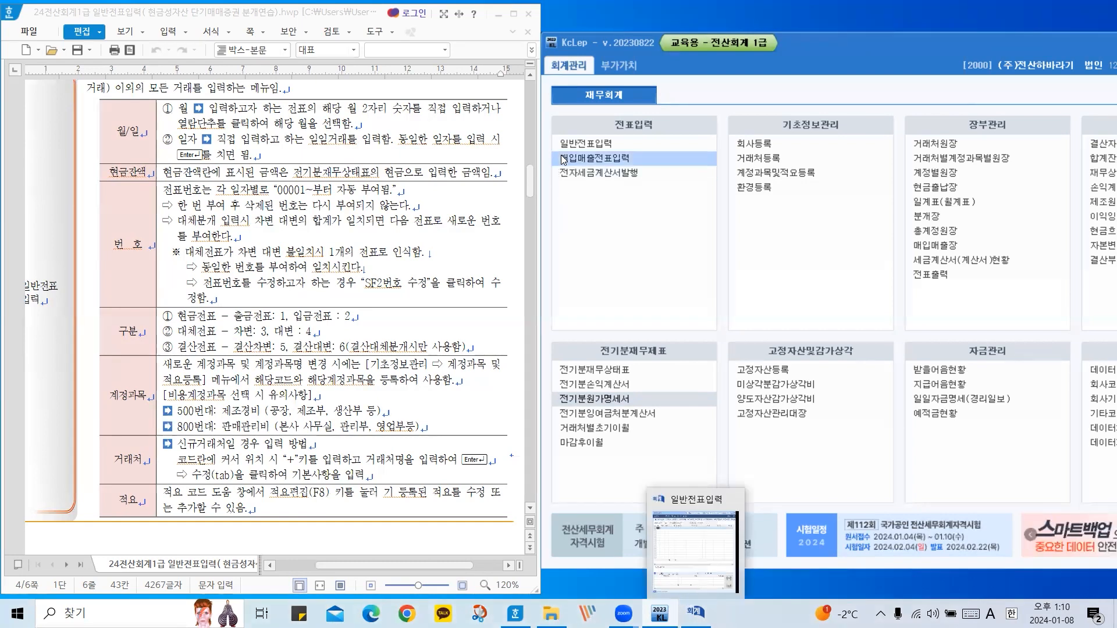
pyautogui.click(586, 143)
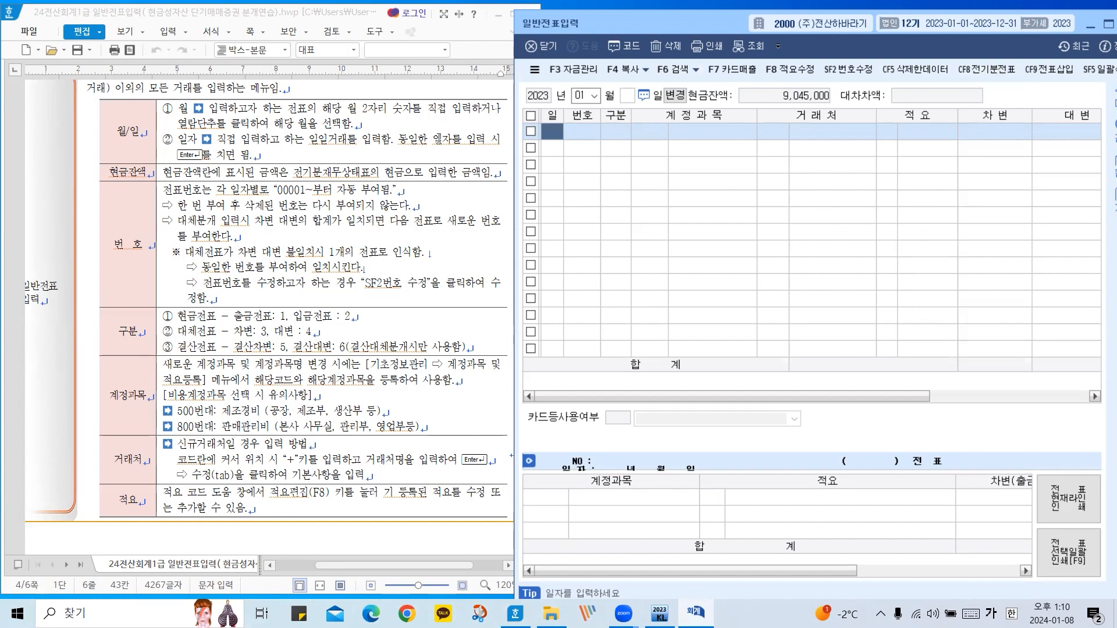
pyautogui.click(594, 97)
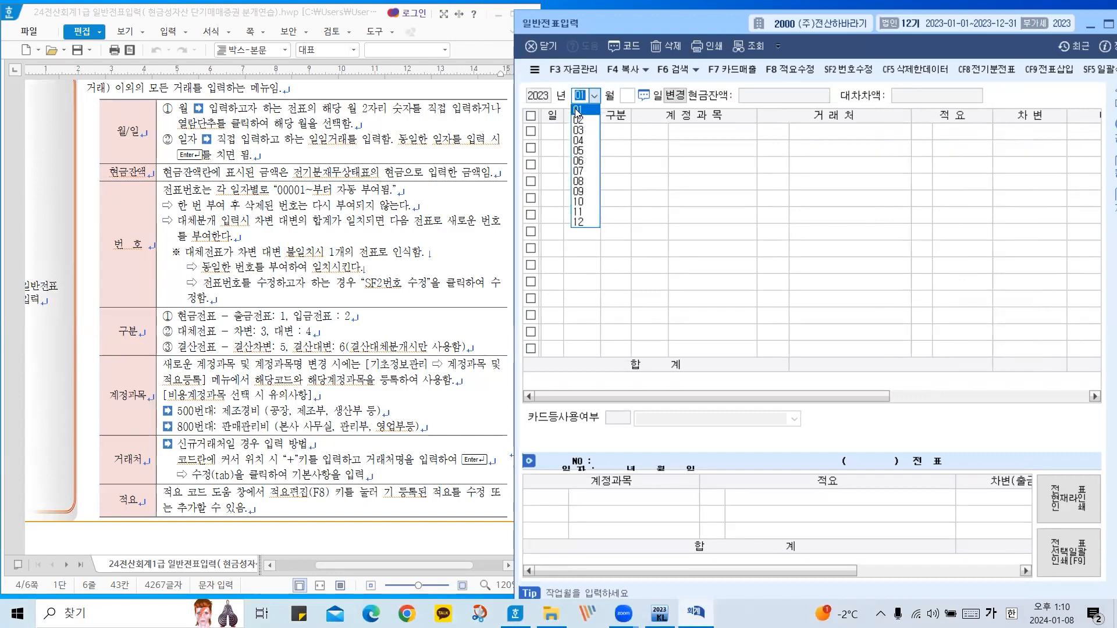
pyautogui.click(630, 97)
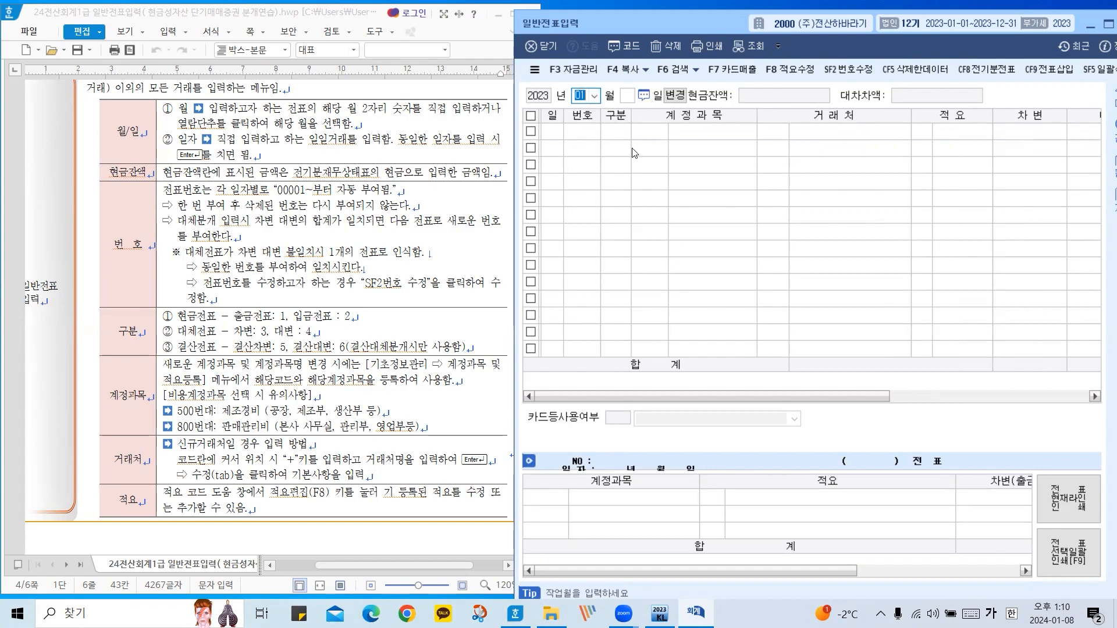
pyautogui.click(628, 98)
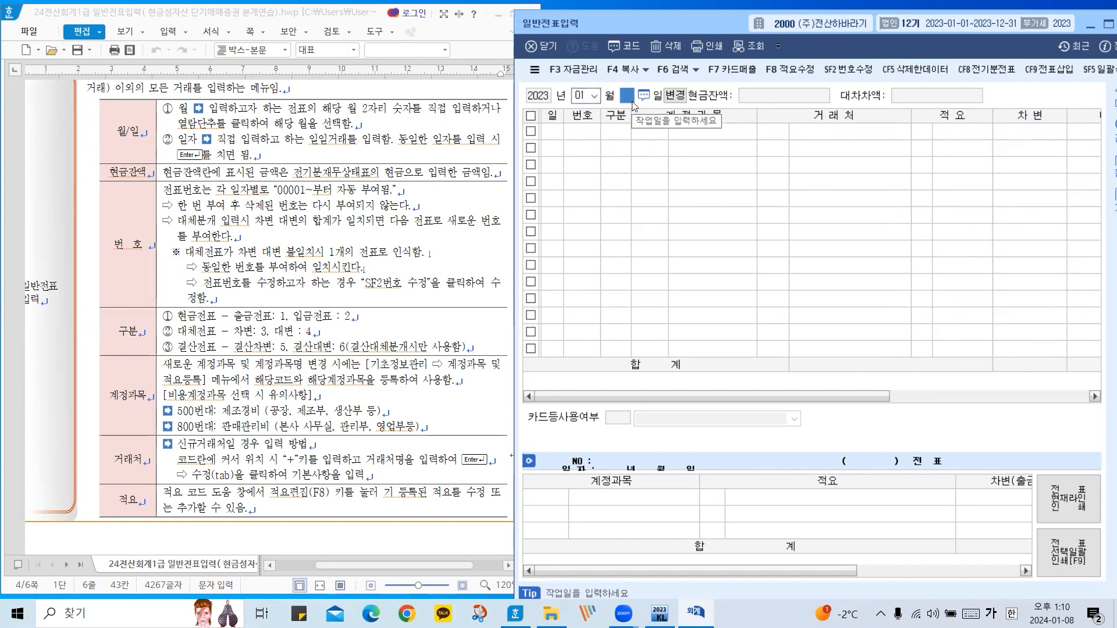
pyautogui.press('Return')
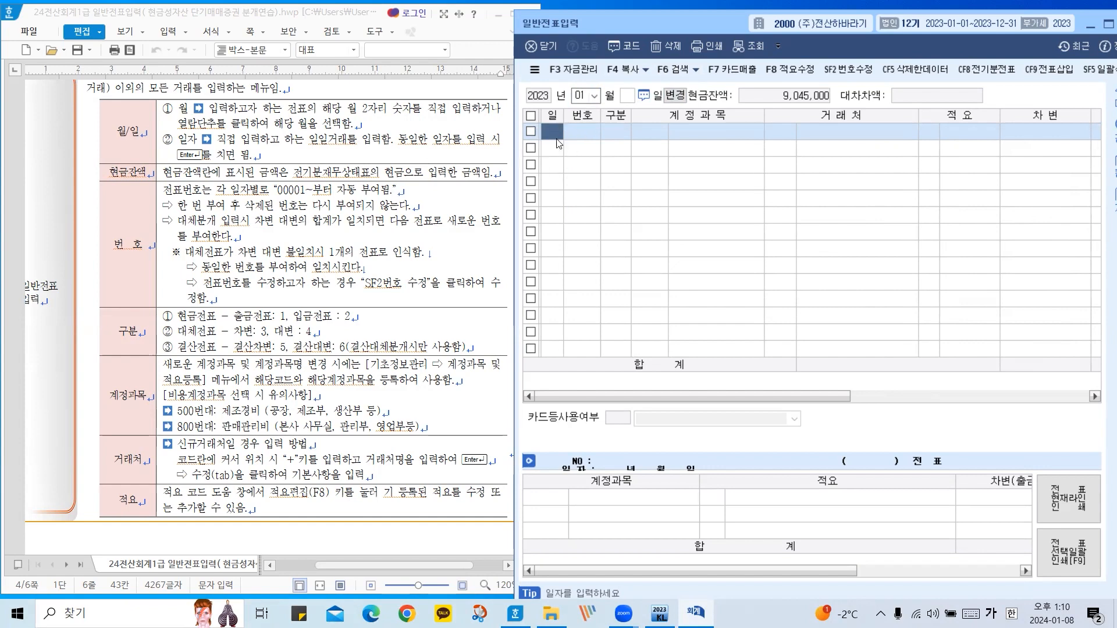
# Start a voucher line for day 1 with the type 출금 and the account 0146 상품.
pyautogui.write('1')
pyautogui.press('Return')
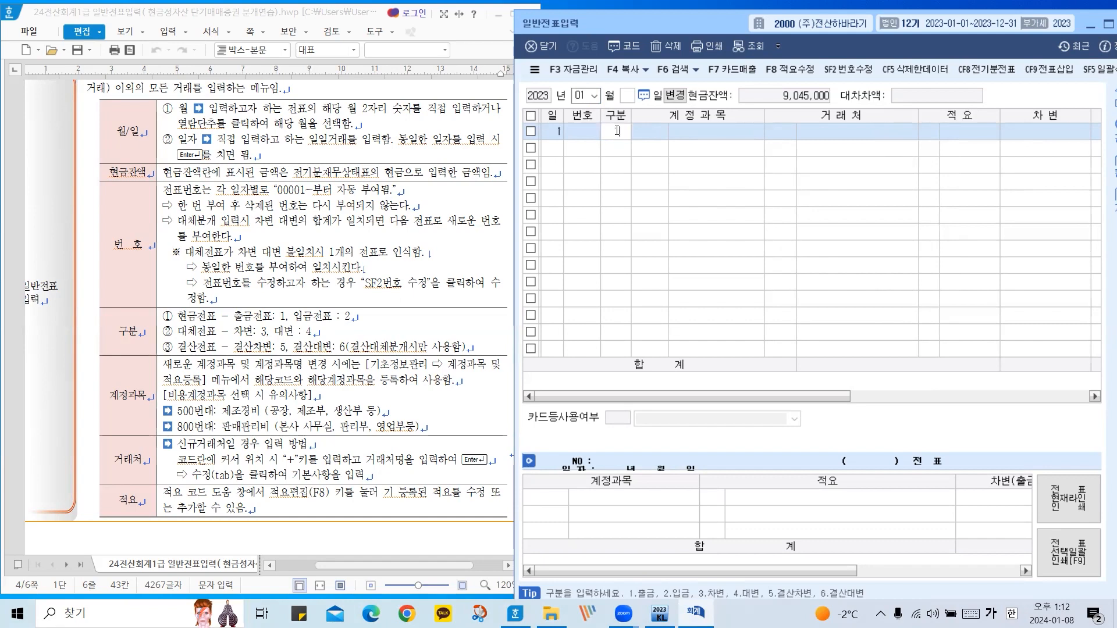
pyautogui.write('1')
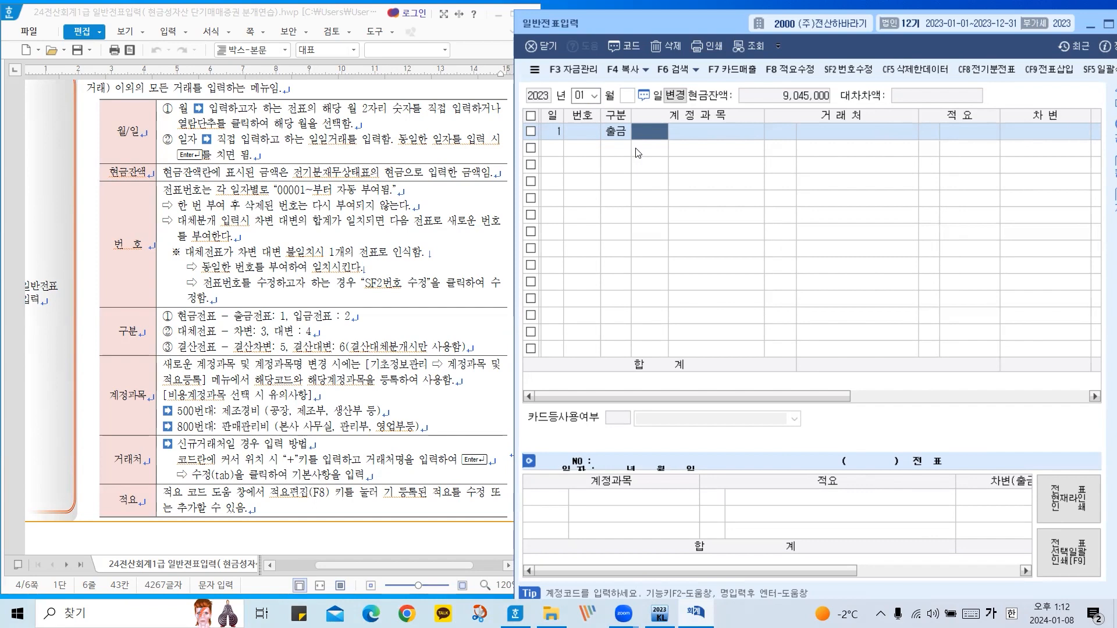
pyautogui.write('통ㅅ')
pyautogui.press('BackSpace')
pyautogui.press('BackSpace')
pyautogui.write('상품')
pyautogui.press('Return')
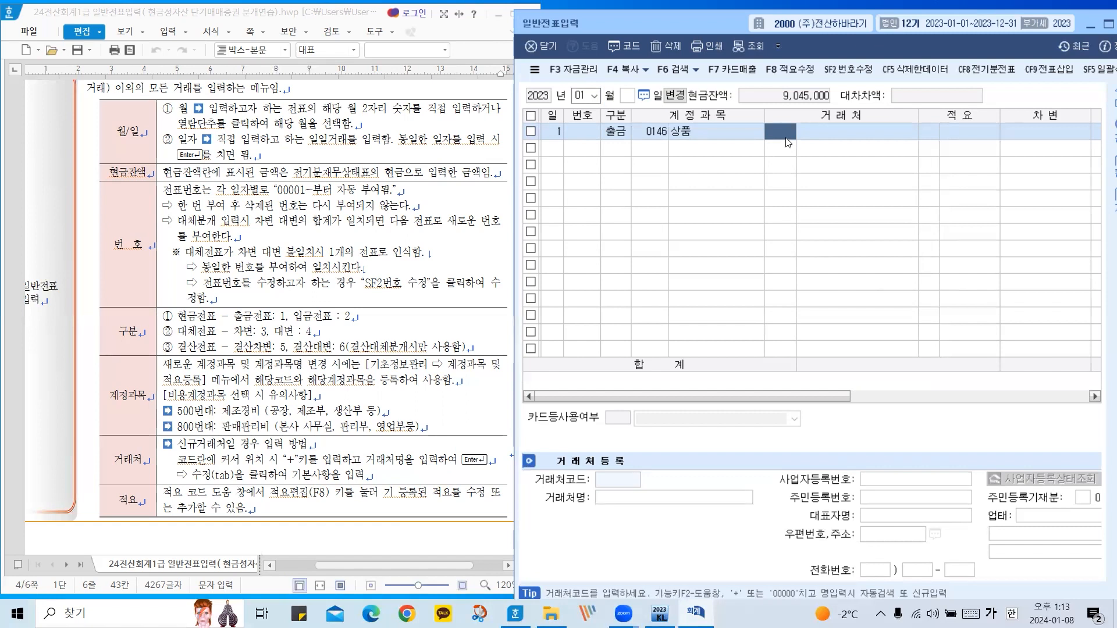
# Look up 영통 and assign (주)영통 as the 거래처 of the 출금 line.
pyautogui.write('ㅎ')
pyautogui.press('BackSpace')
pyautogui.write('영통')
pyautogui.press('Return')
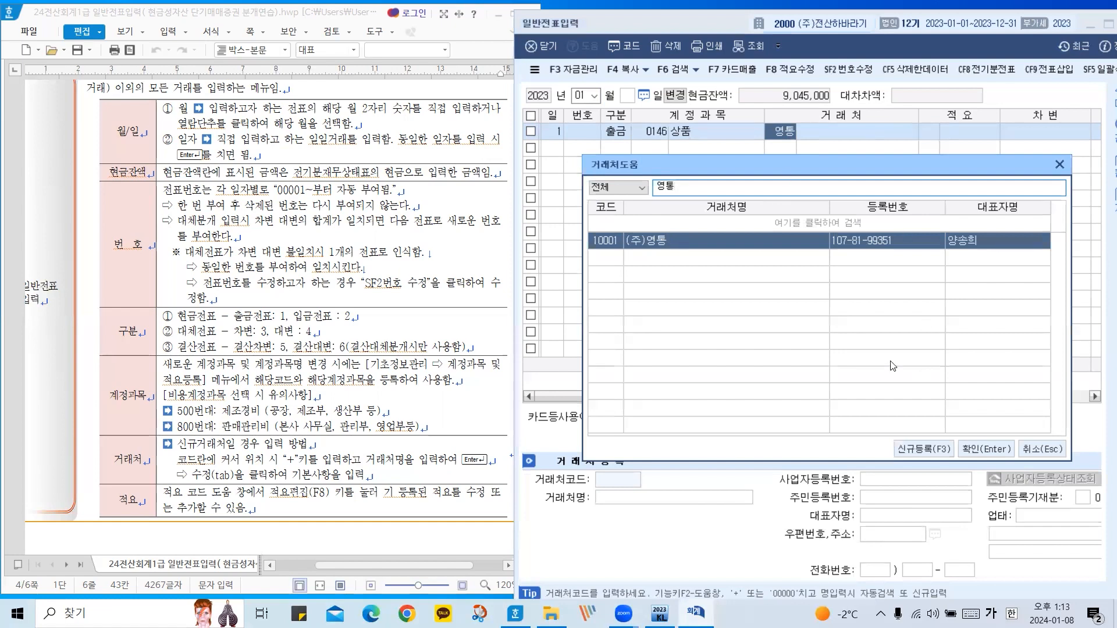
pyautogui.click(977, 451)
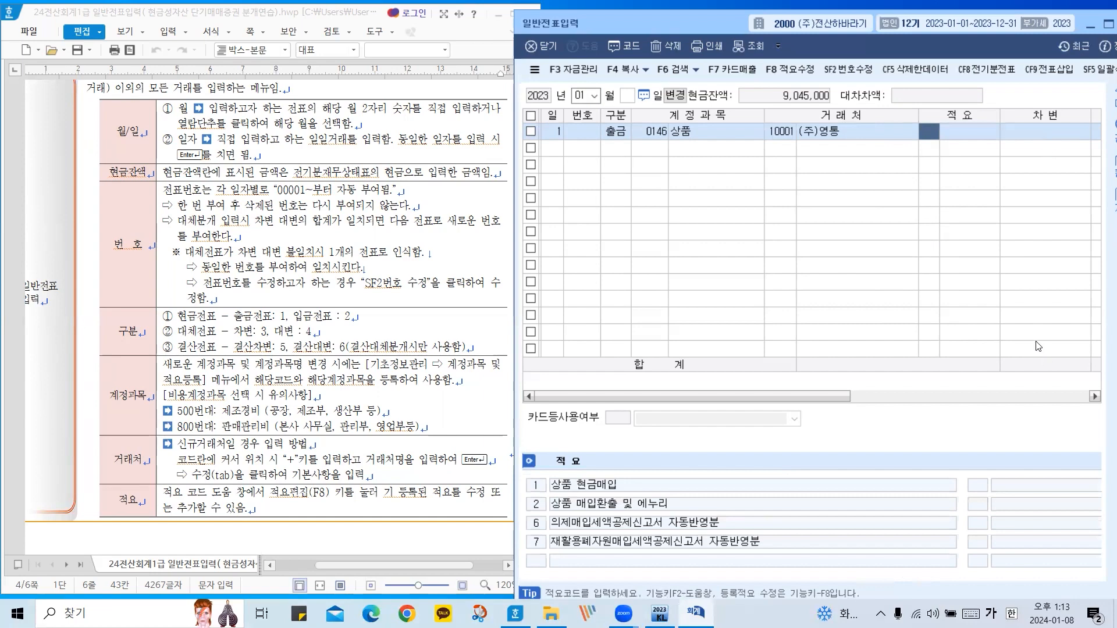
# Enter 10,000 as the 차변 amount of the 출금 line, leaving 적요 empty, and save the line.
pyautogui.moveTo(825, 396); pyautogui.dragTo(960, 397)
pyautogui.click(1072, 131)
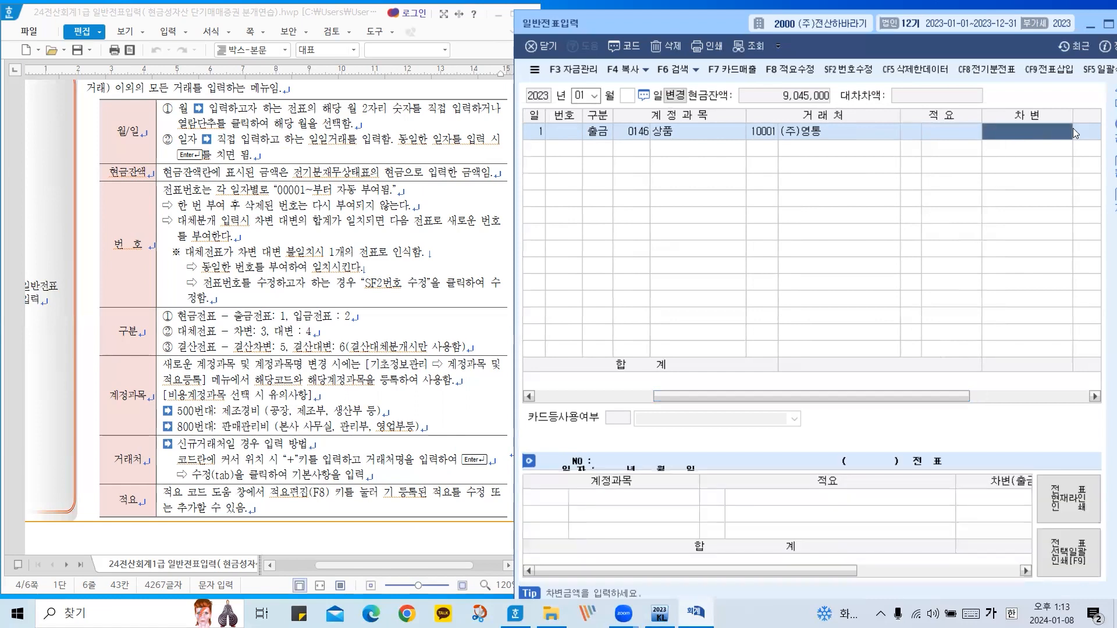
pyautogui.write('10000000')
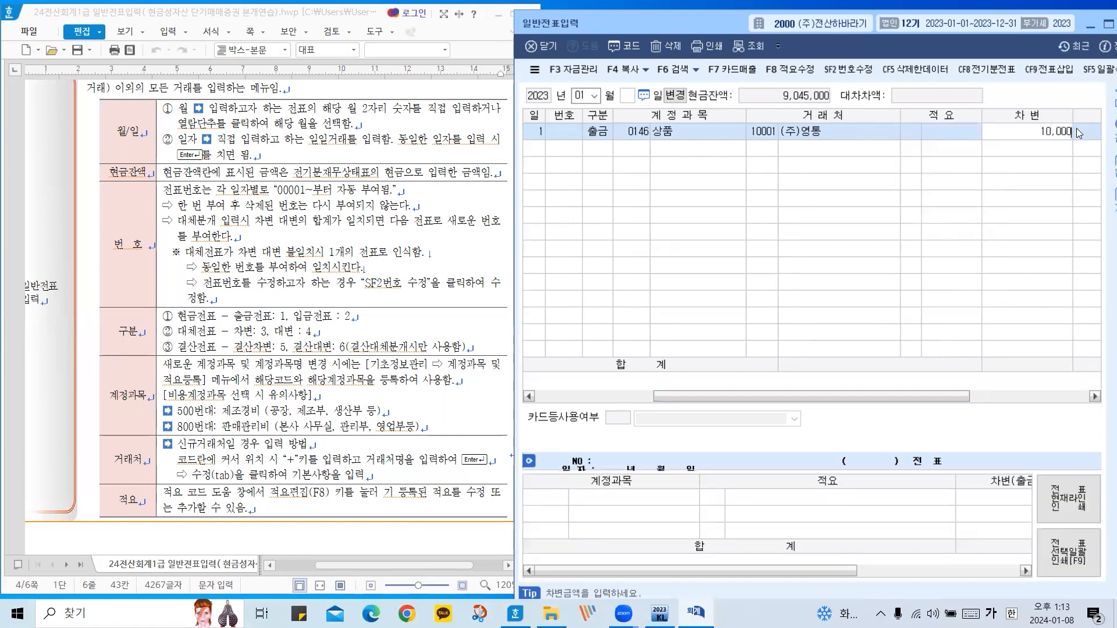
pyautogui.press('BackSpace')
pyautogui.press('BackSpace')
pyautogui.press('Return')
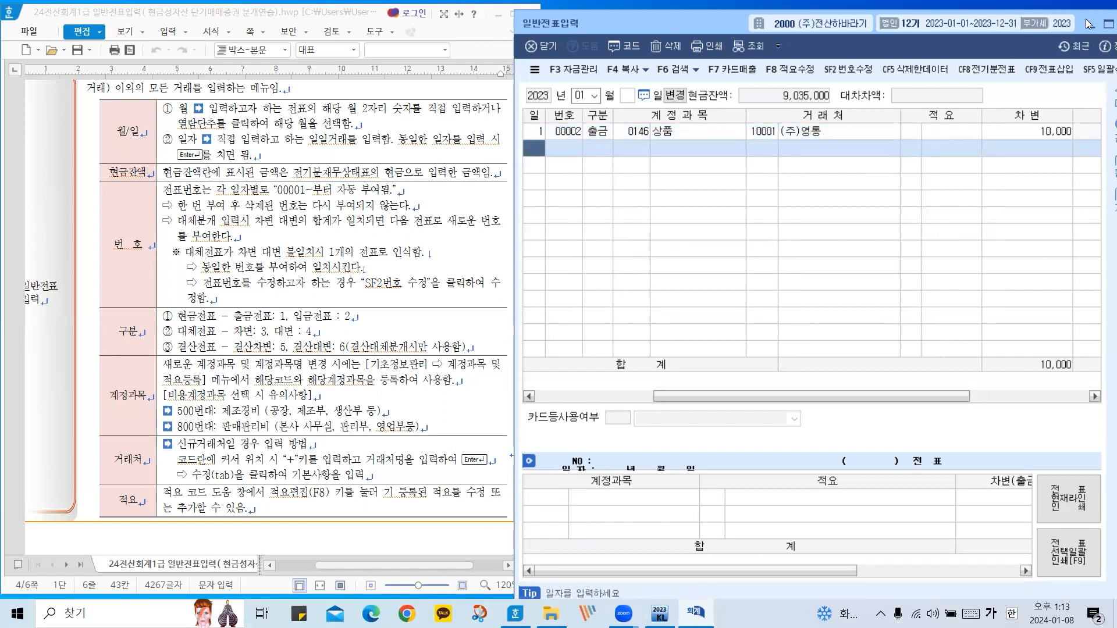
# Move the 일반전표입력 window so its full width fits on the screen.
pyautogui.moveTo(1091, 16); pyautogui.dragTo(1092, 17)
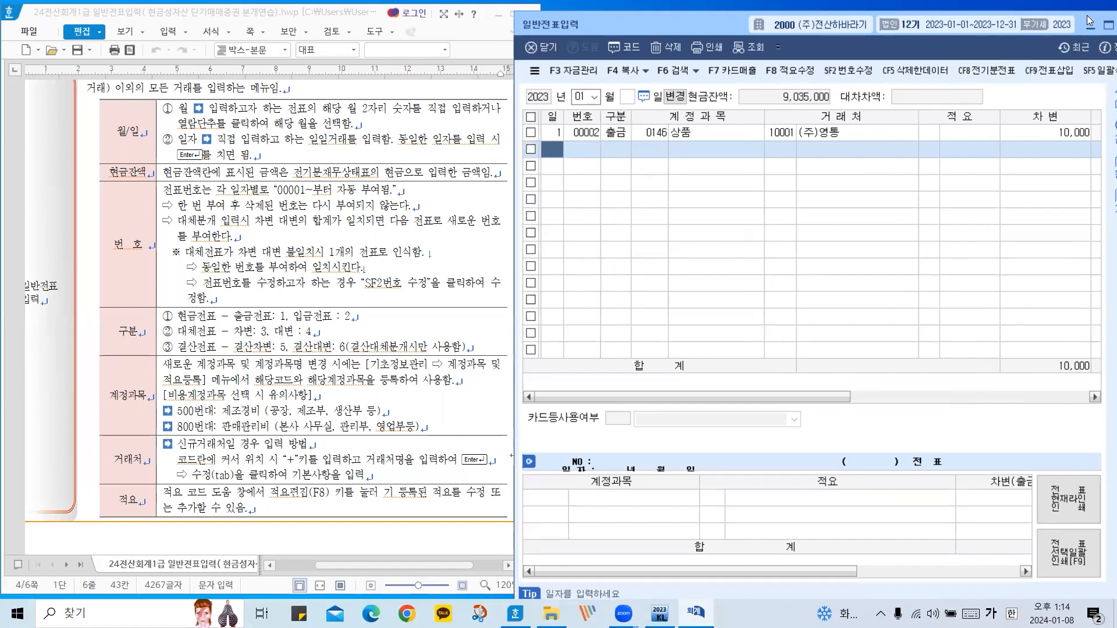
pyautogui.moveTo(1090, 21); pyautogui.dragTo(1071, 10)
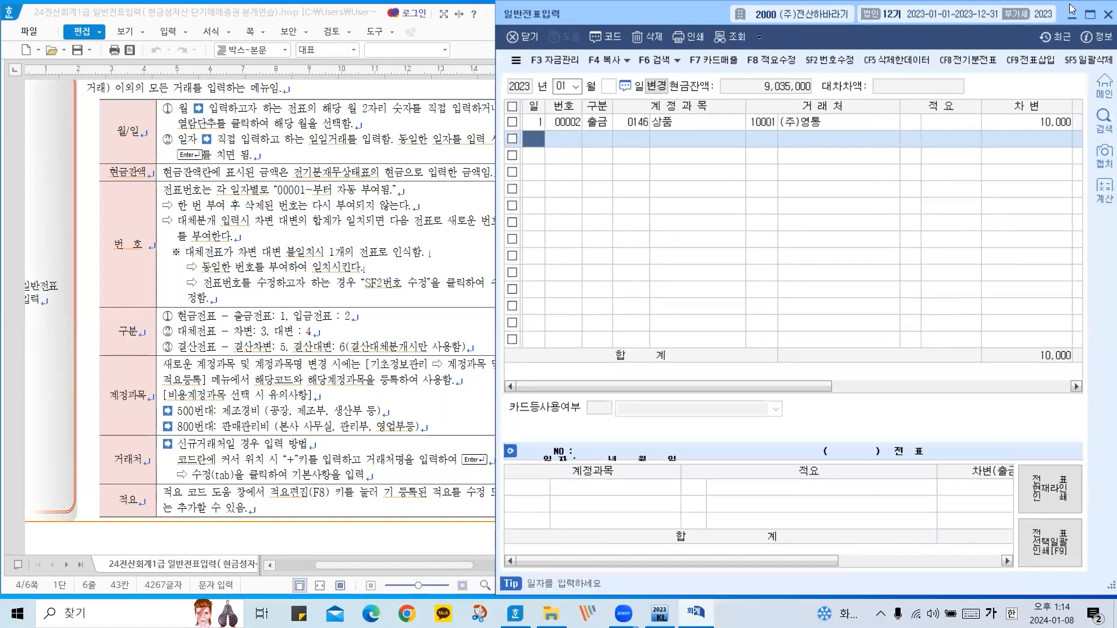
pyautogui.moveTo(813, 386); pyautogui.dragTo(853, 389)
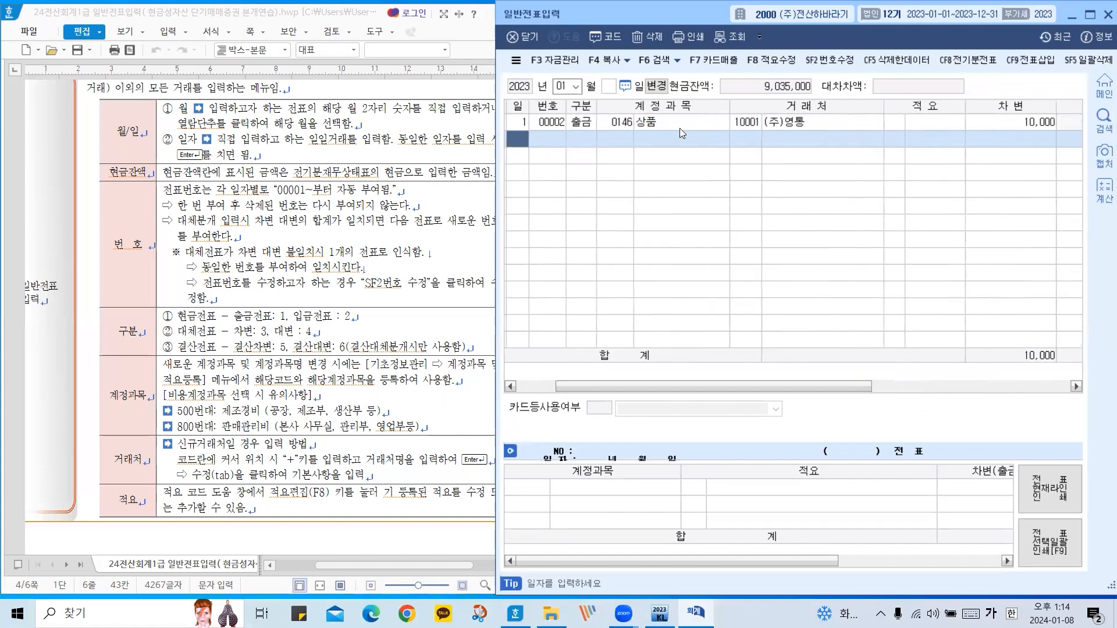
# Examine the debit and credit journal entry of the 출금 voucher in the slip preview.
pyautogui.click(580, 120)
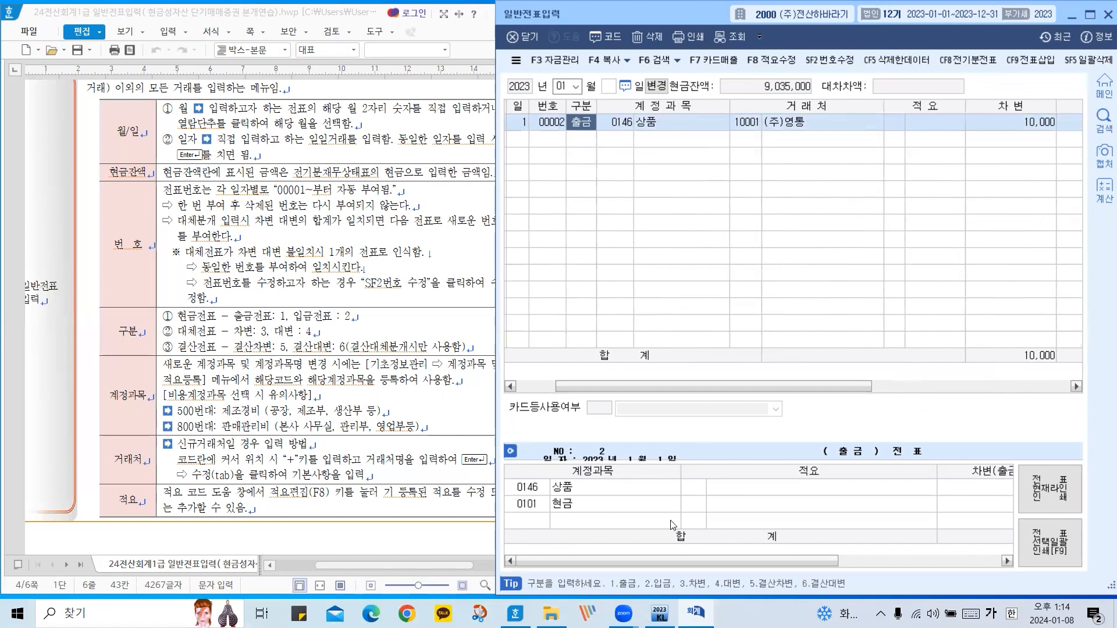
pyautogui.moveTo(810, 564); pyautogui.dragTo(949, 553)
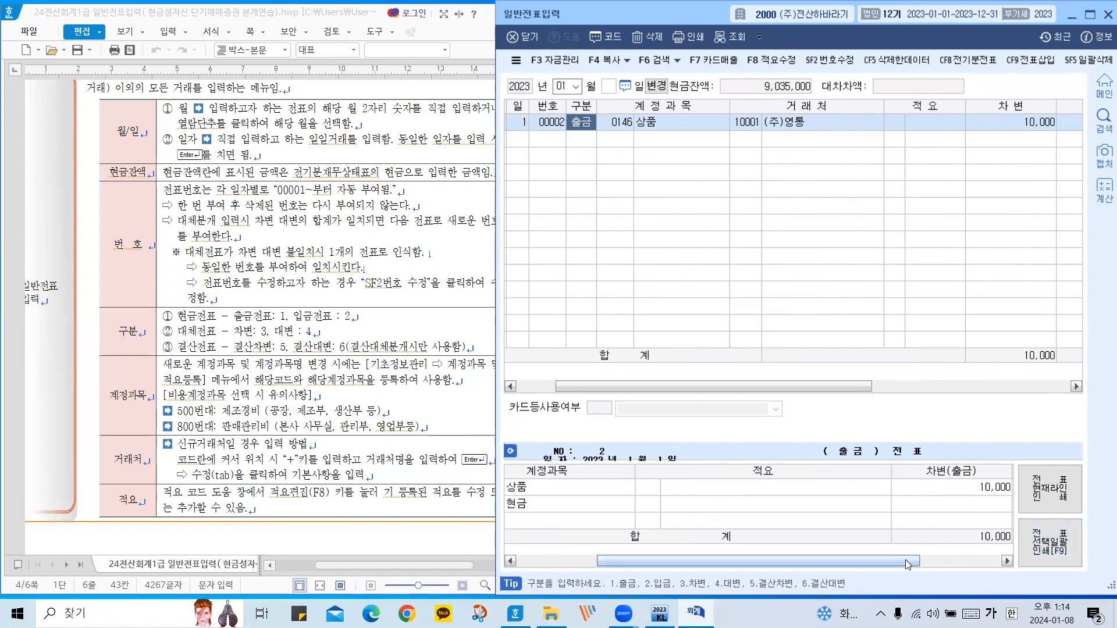
pyautogui.moveTo(905, 559); pyautogui.dragTo(1002, 569)
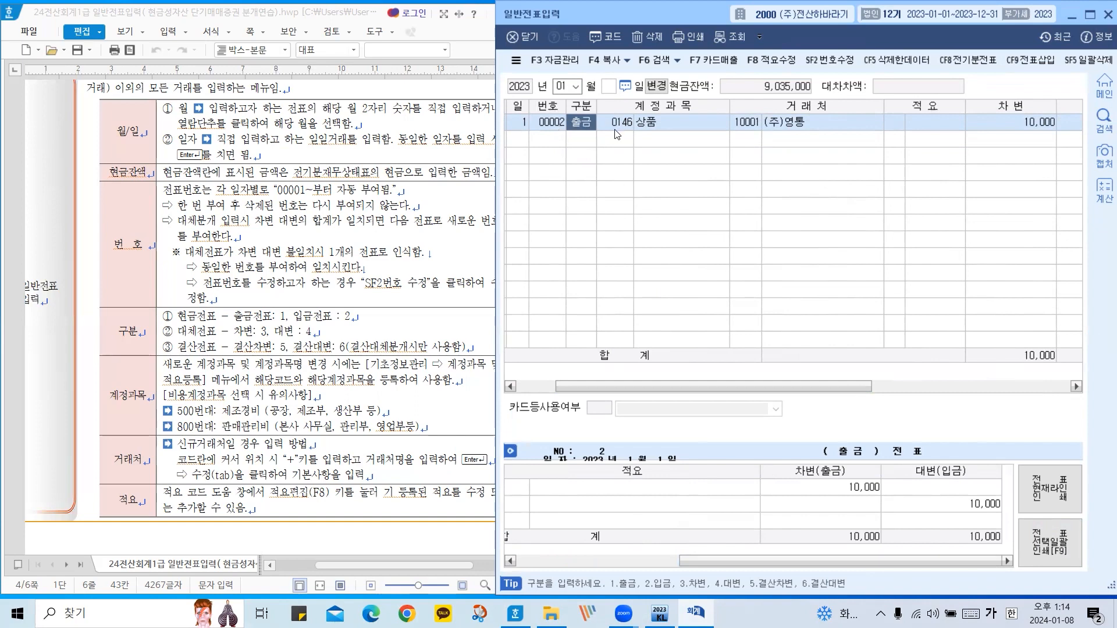
pyautogui.moveTo(702, 562); pyautogui.dragTo(589, 560)
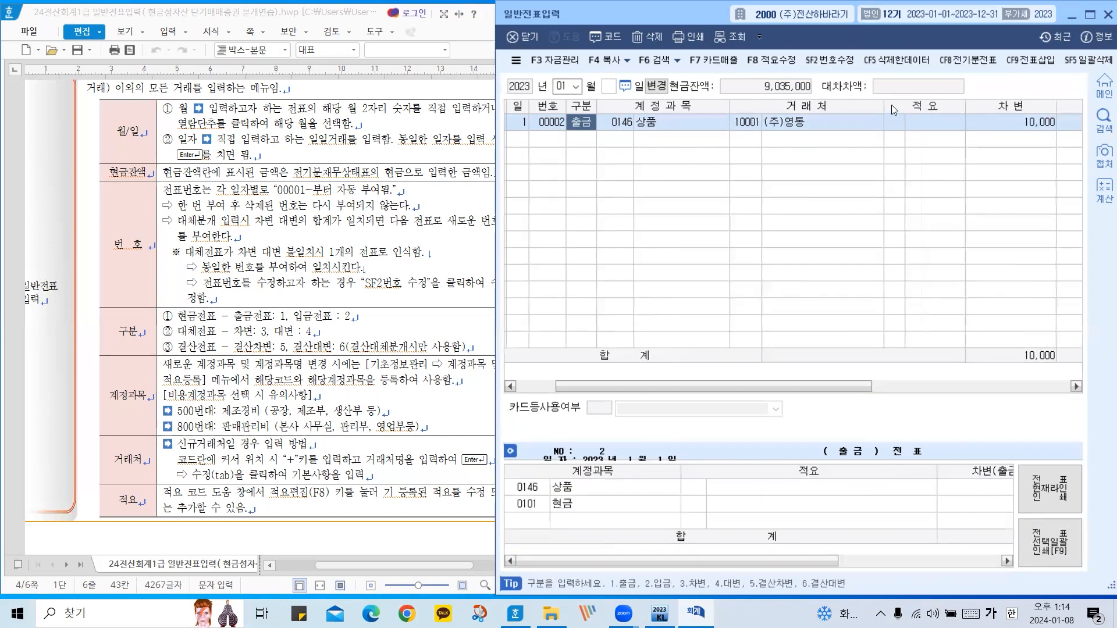
# Narrow the 거래처 and 계정과목 columns of the voucher grid to make room for the 대변 column.
pyautogui.moveTo(886, 103); pyautogui.dragTo(851, 107)
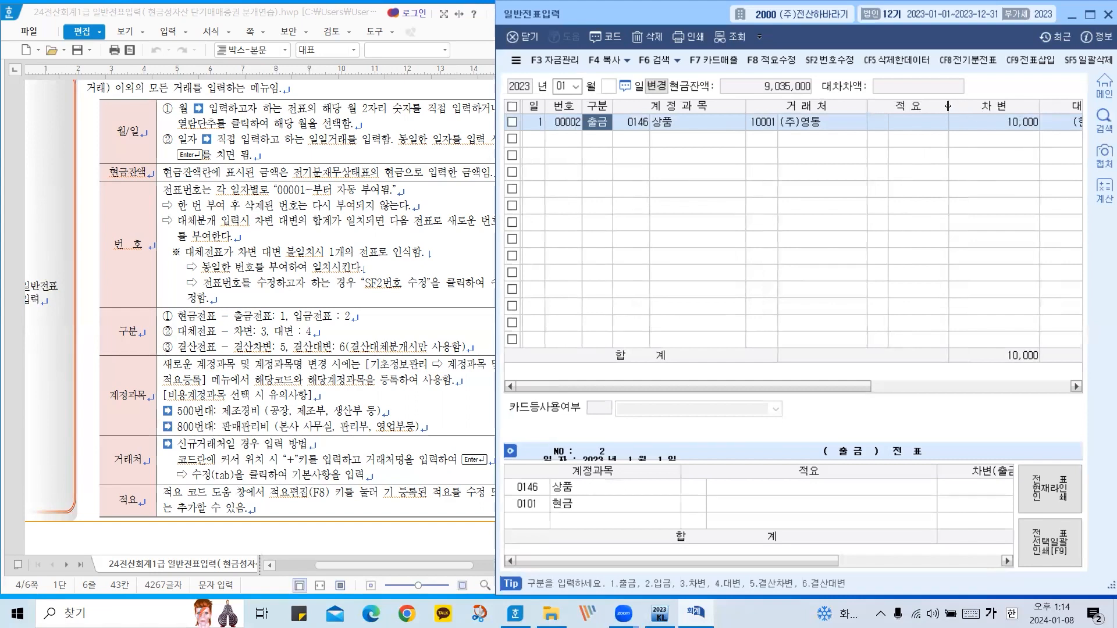
pyautogui.moveTo(745, 106); pyautogui.dragTo(725, 106)
# Start a second voucher line for day 2 with the type 입금 and the account 0108 외상매출금.
pyautogui.click(531, 137)
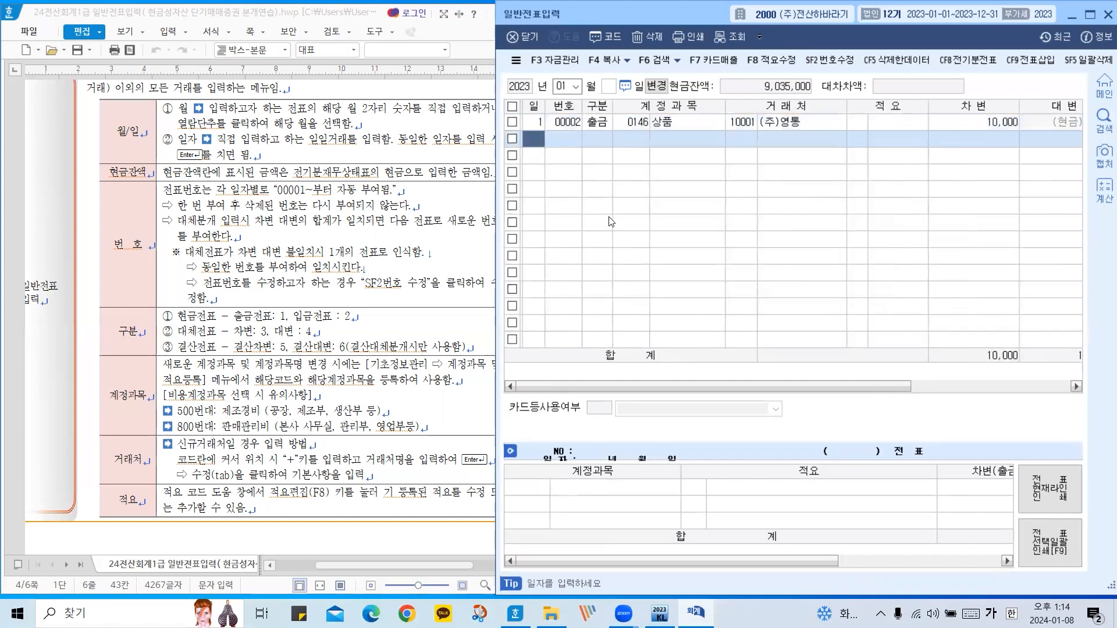
pyautogui.write('2')
pyautogui.press('Return')
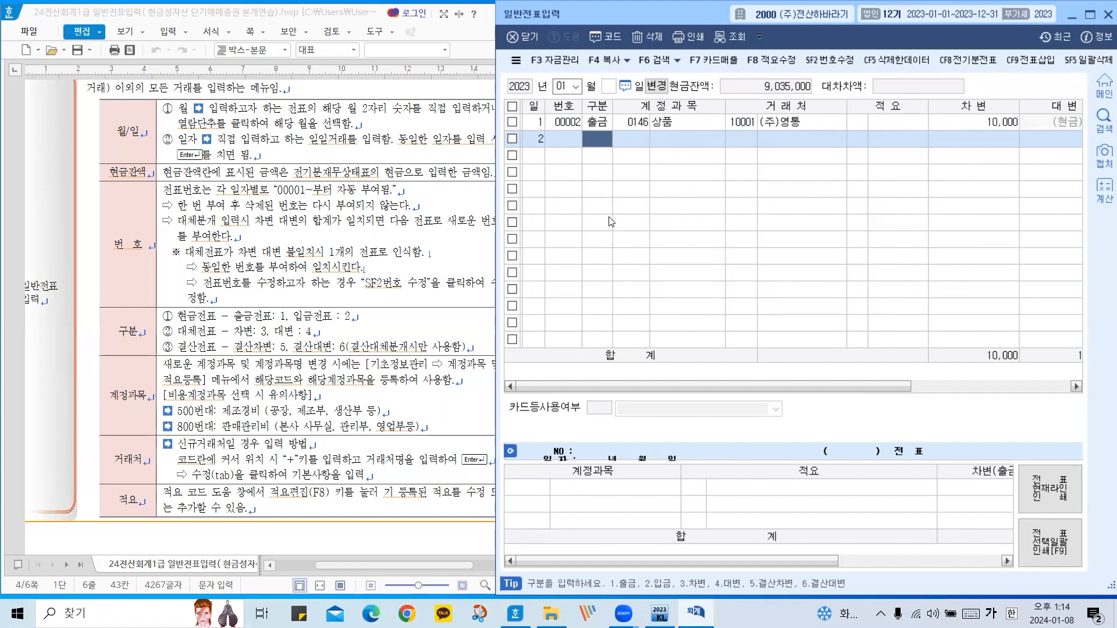
pyautogui.write('2')
pyautogui.press('Return')
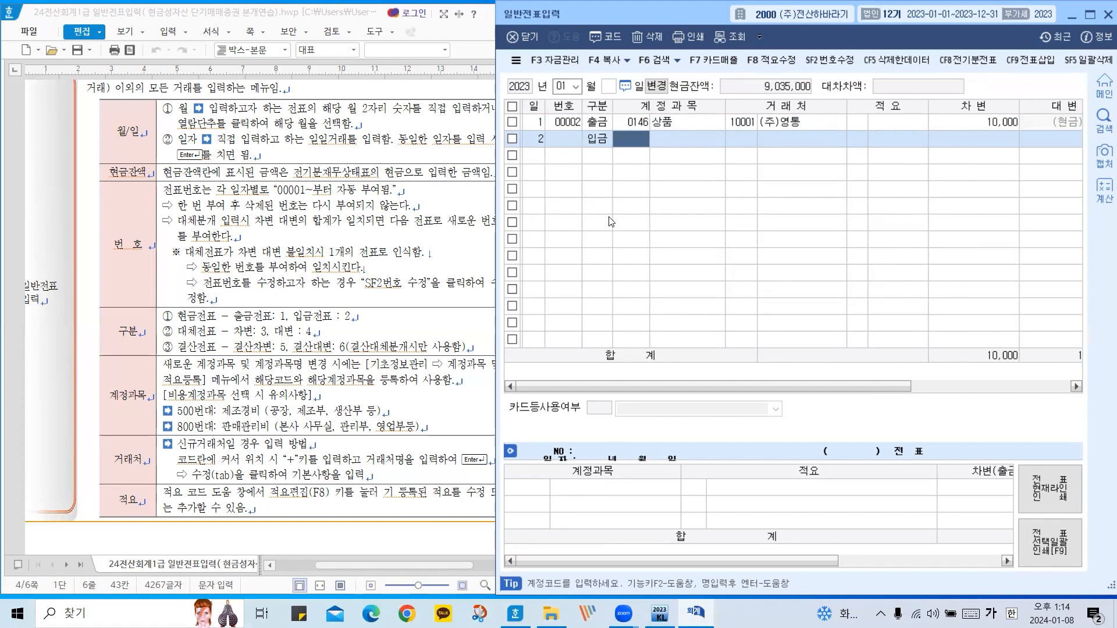
pyautogui.write('외상')
pyautogui.press('Return')
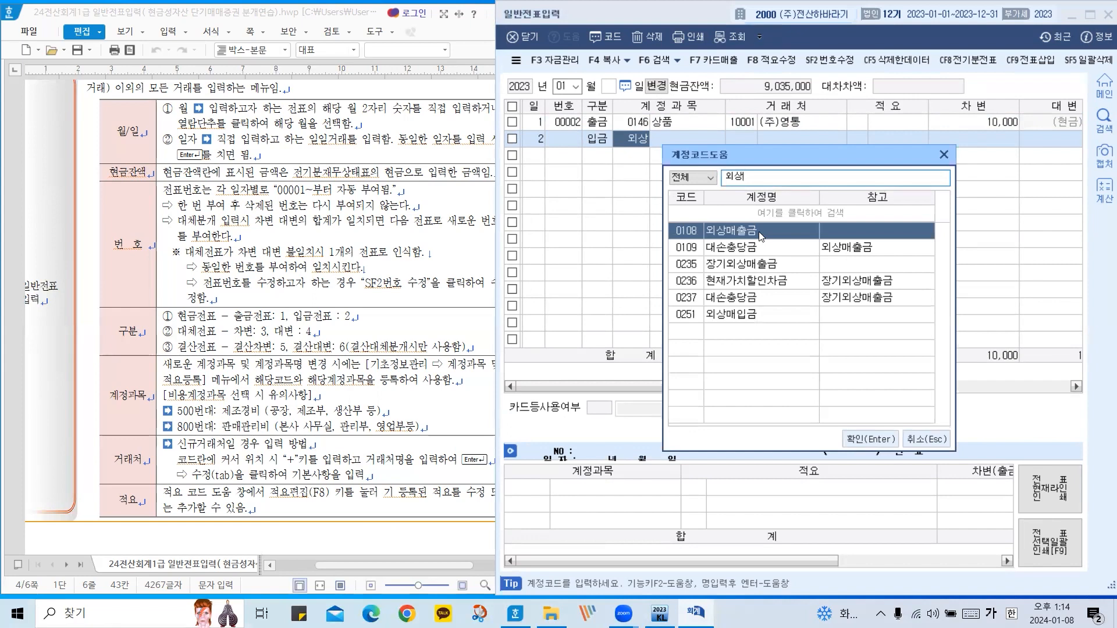
pyautogui.click(856, 440)
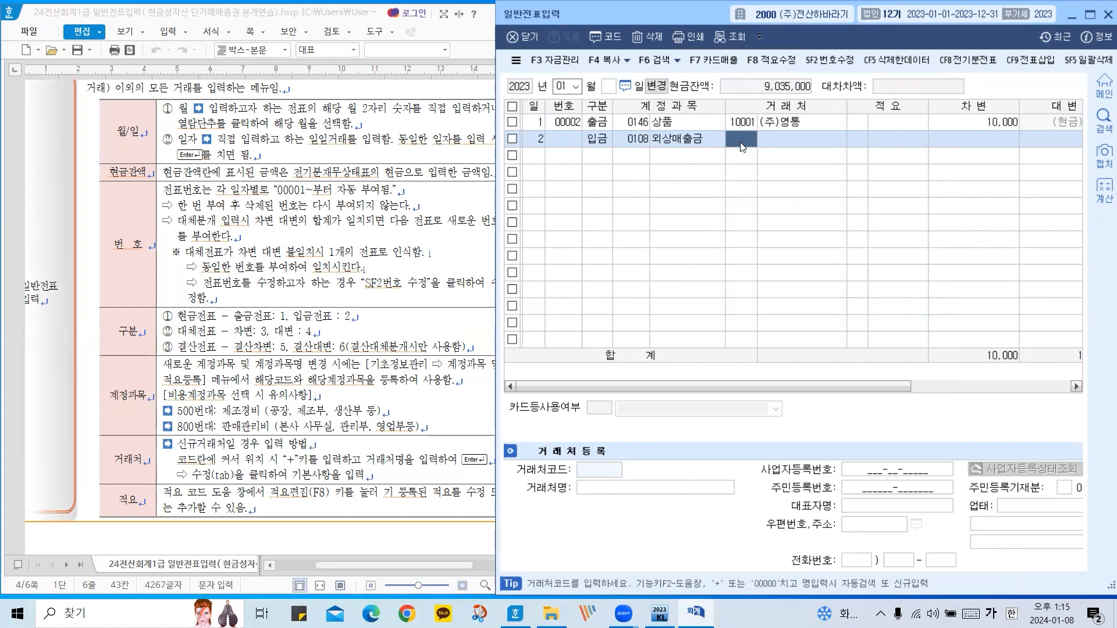
# Complete the 입금 line with (주)영통 as 거래처, no 적요, and 10,000 as the 대변 amount.
pyautogui.write('영통')
pyautogui.press('Return')
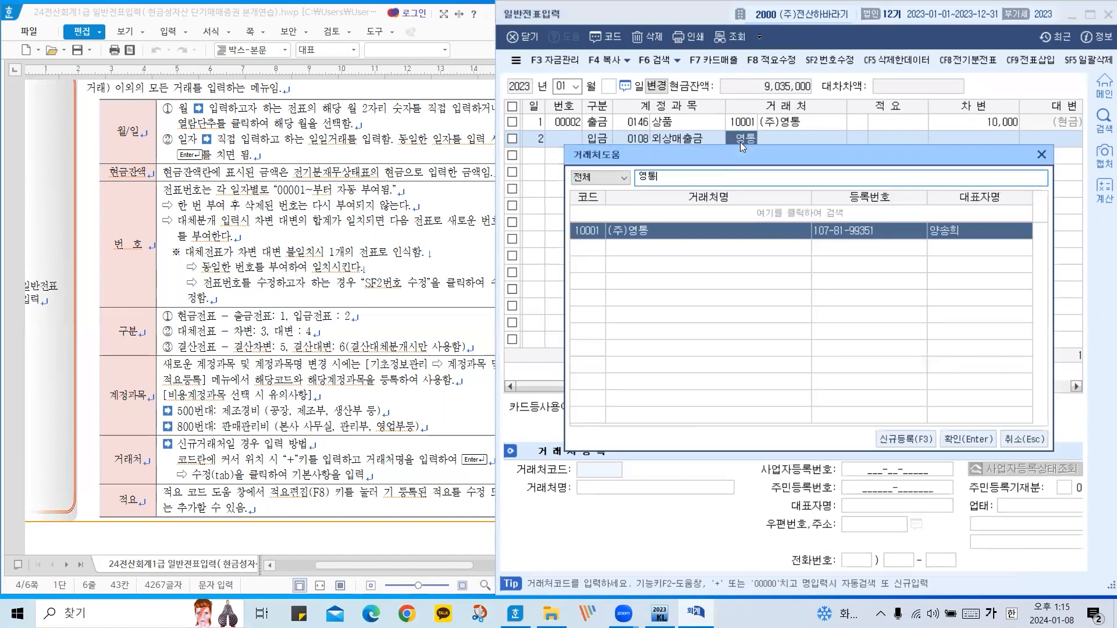
pyautogui.click(969, 439)
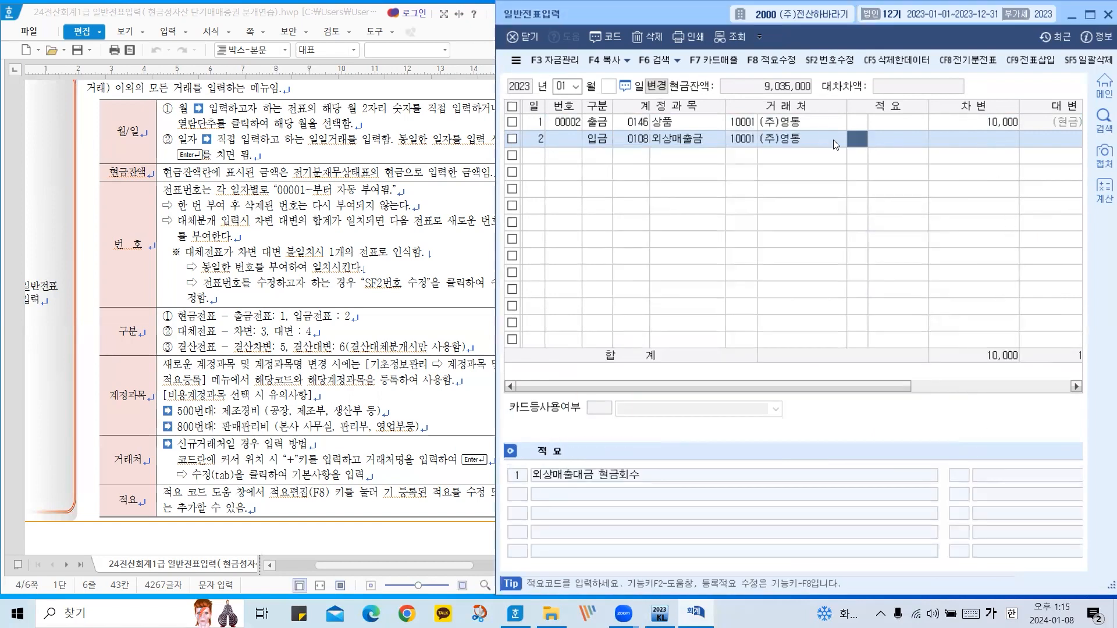
pyautogui.press('Return')
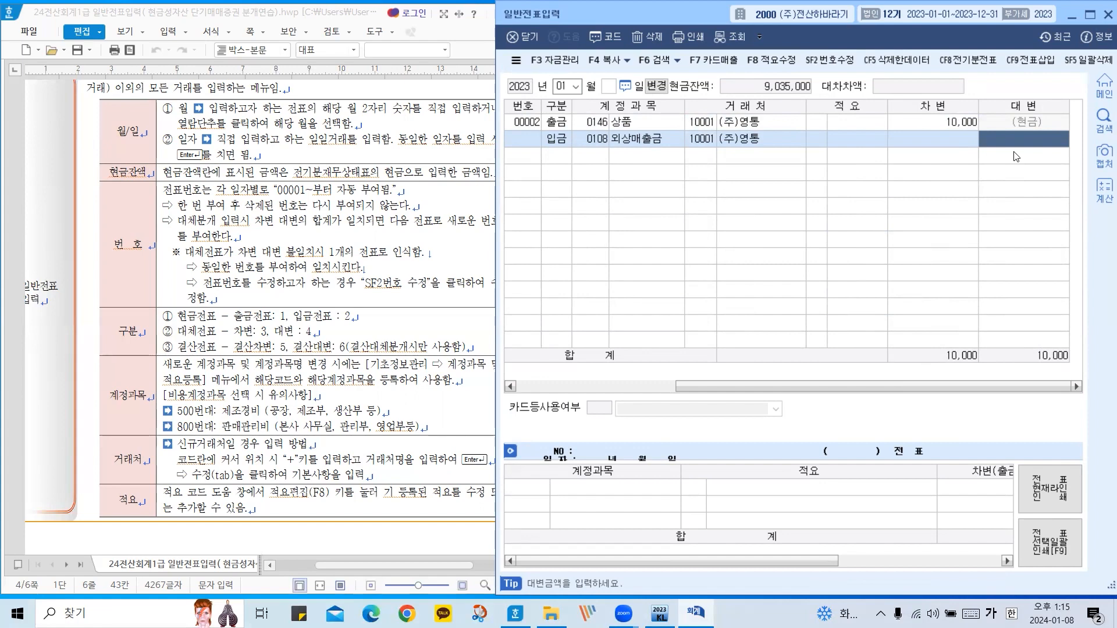
pyautogui.write('100000')
pyautogui.press('Return')
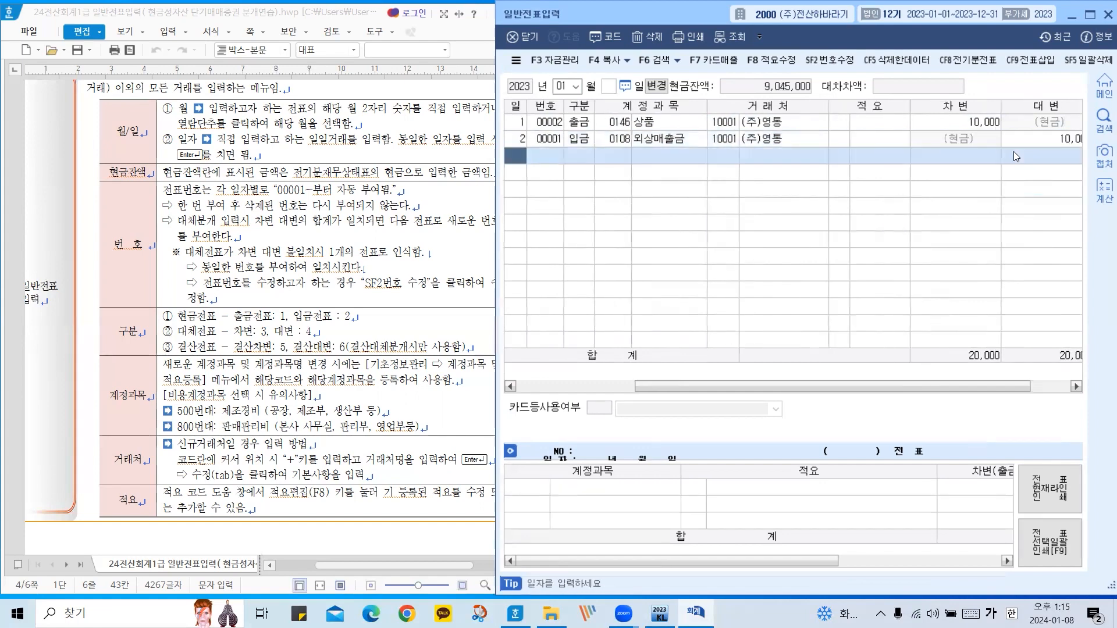
pyautogui.moveTo(751, 380); pyautogui.dragTo(637, 401)
pyautogui.moveTo(967, 382)
pyautogui.mouseDown()
pyautogui.moveTo(1032, 381)
pyautogui.moveTo(970, 382)
pyautogui.mouseUp()
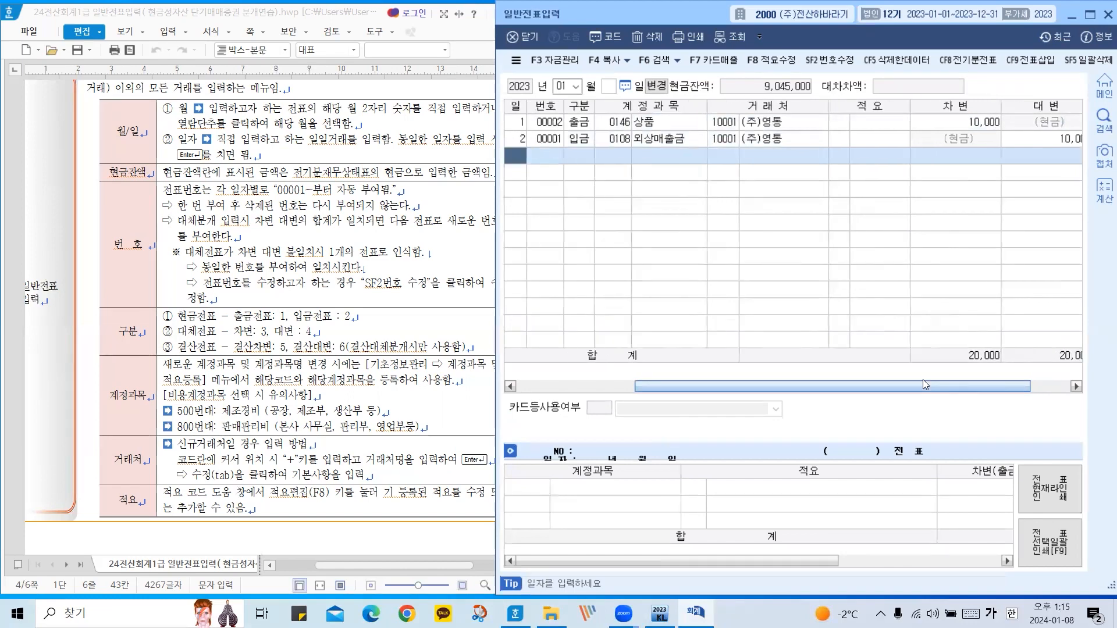
# Examine the debit and credit journal entry of the day 2 입금 voucher in the slip preview.
pyautogui.click(579, 141)
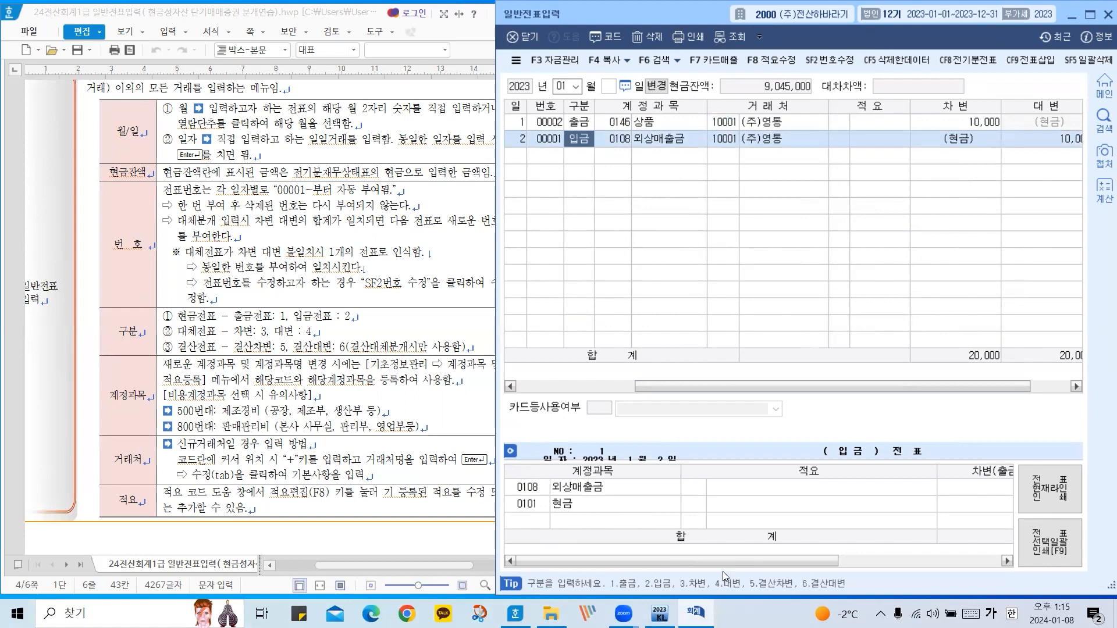
pyautogui.moveTo(728, 568); pyautogui.dragTo(807, 560)
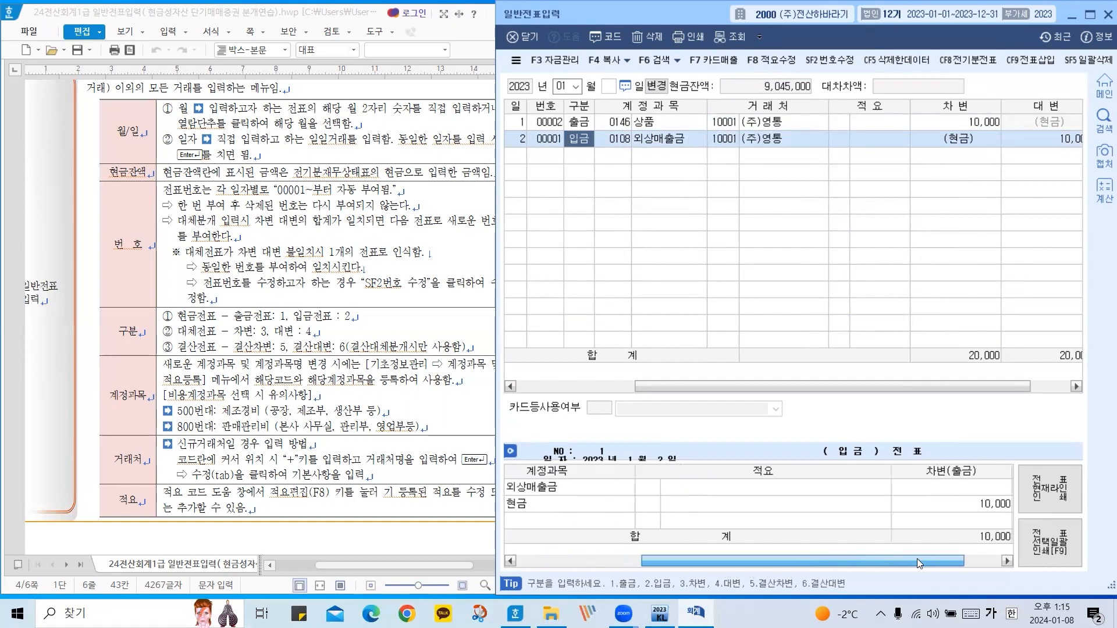
pyautogui.moveTo(883, 565); pyautogui.dragTo(977, 565)
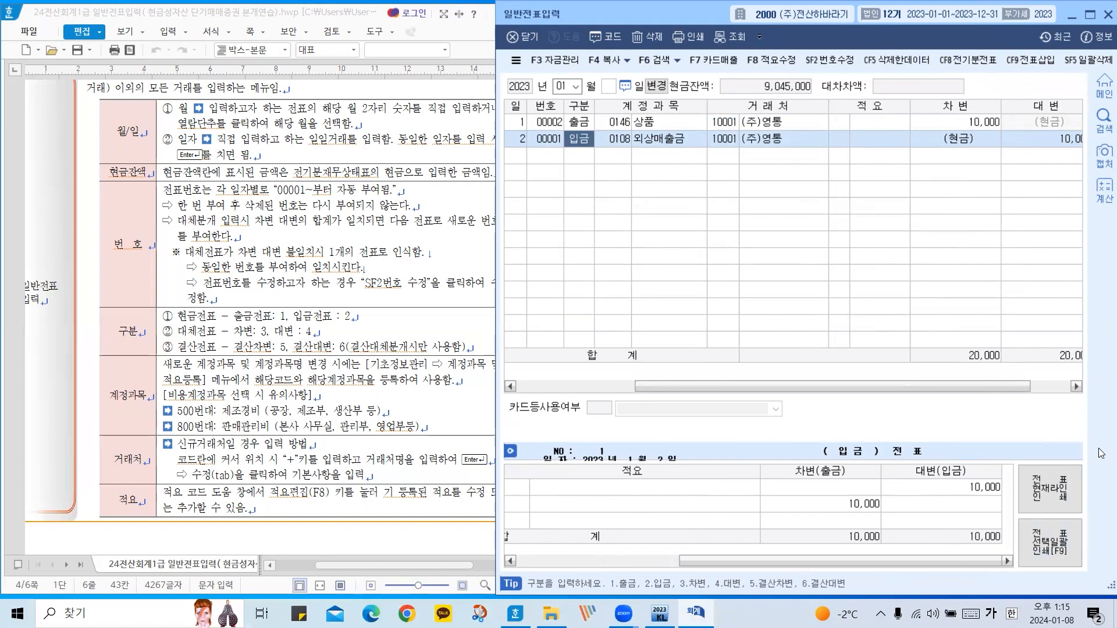
# Read the 출금거래 instructions in the textbook, including the 타계정 대체거래 note, alongside the 출금 voucher line.
pyautogui.scroll(-10, 222, 347)
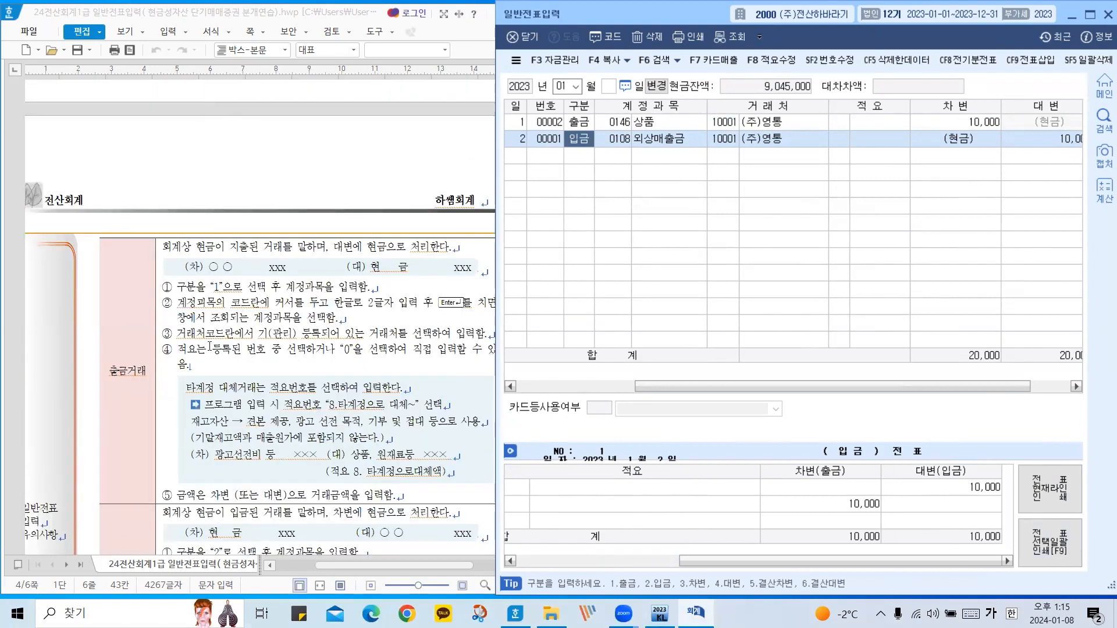
pyautogui.scroll(-3, 210, 346)
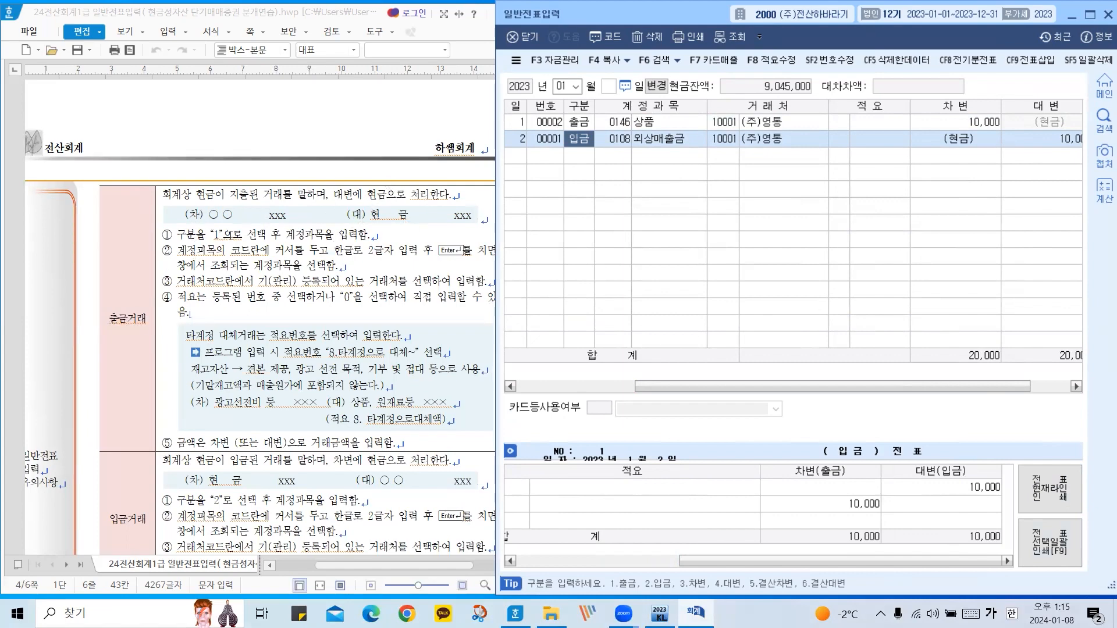
pyautogui.click(568, 121)
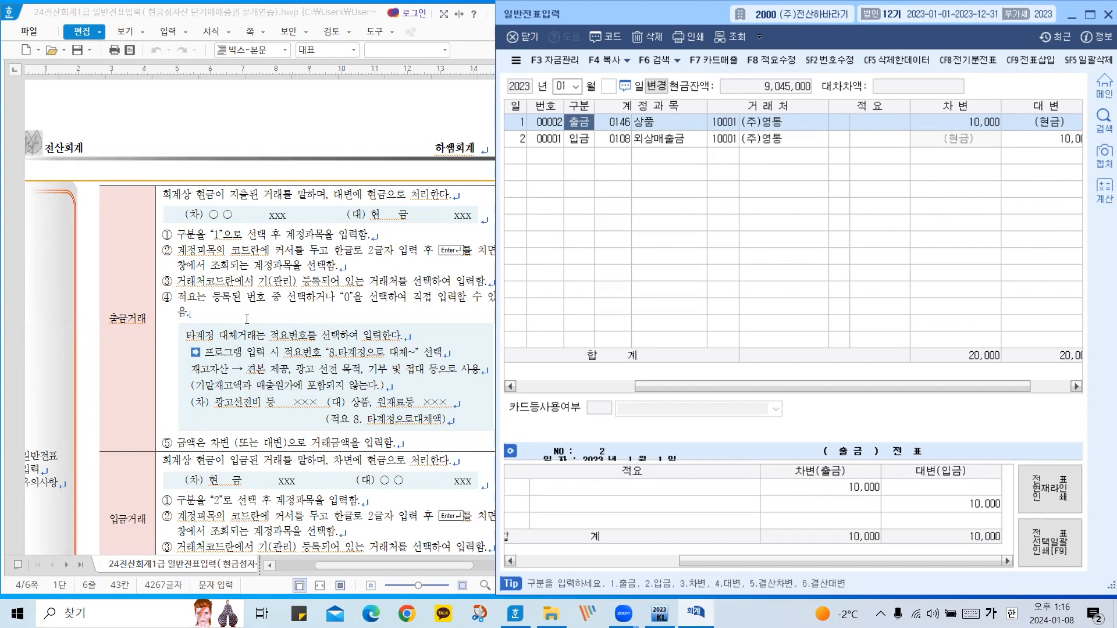
pyautogui.scroll(-1, 249, 318)
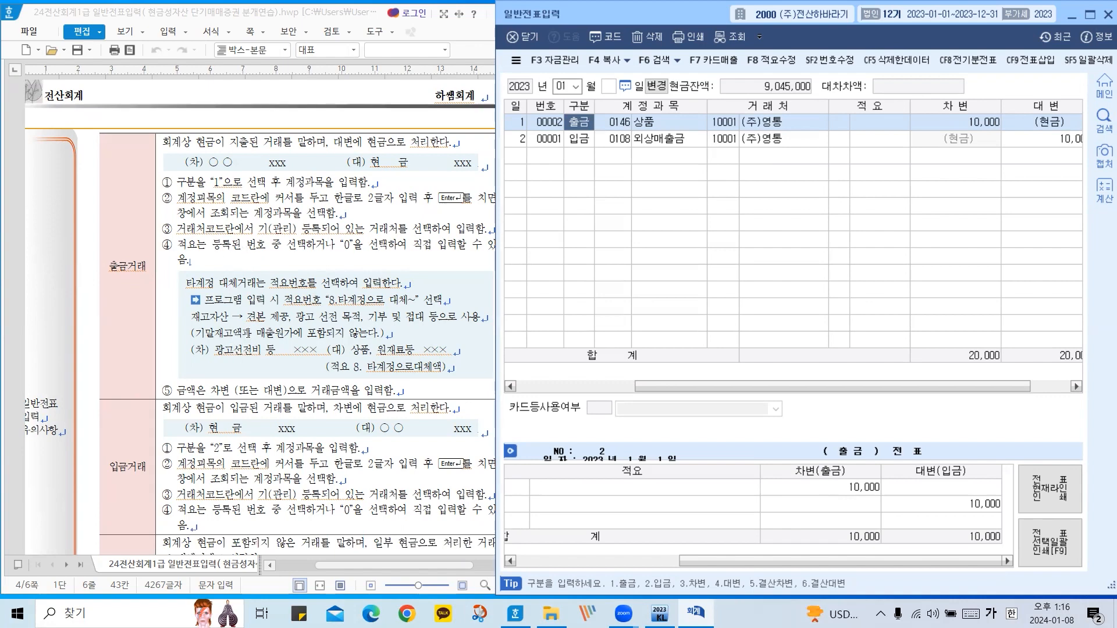
pyautogui.moveTo(247, 317); pyautogui.dragTo(437, 317)
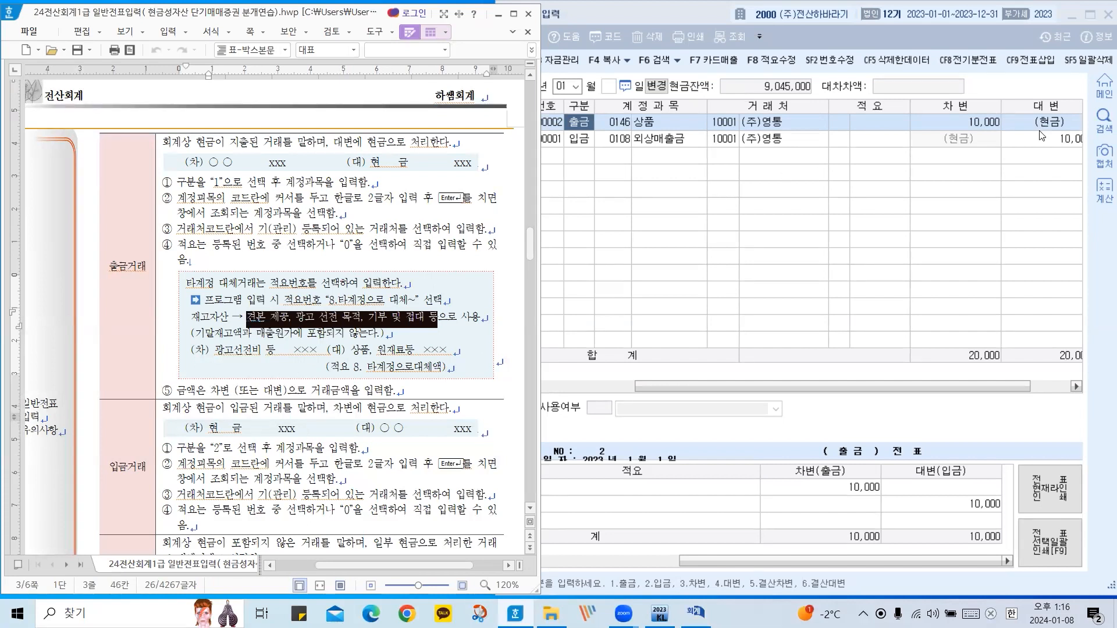
# Read the 입금거래 and 대체거래 instructions and the table of accounts that require a 거래처코드.
pyautogui.click(182, 413)
pyautogui.click(210, 408)
pyautogui.scroll(-3, 211, 406)
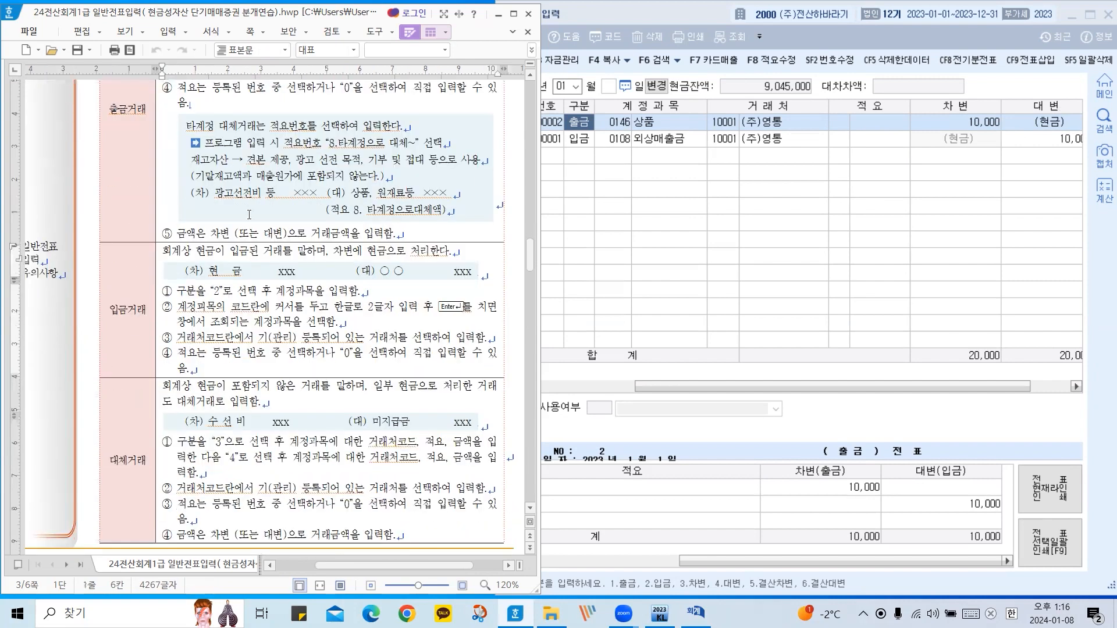
pyautogui.click(578, 143)
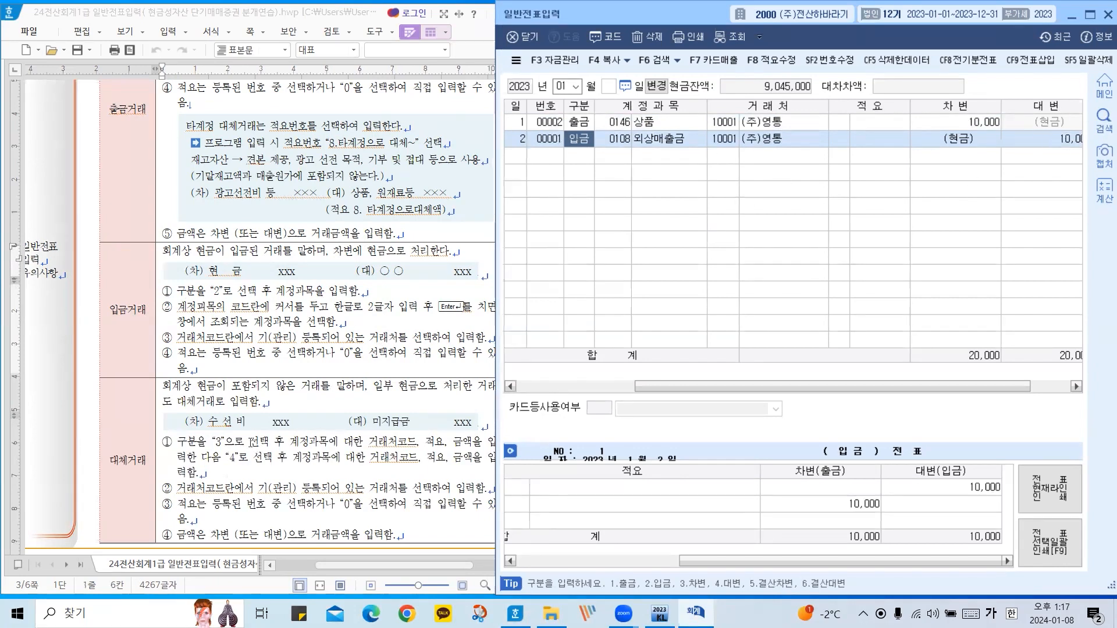
pyautogui.scroll(-1, 249, 441)
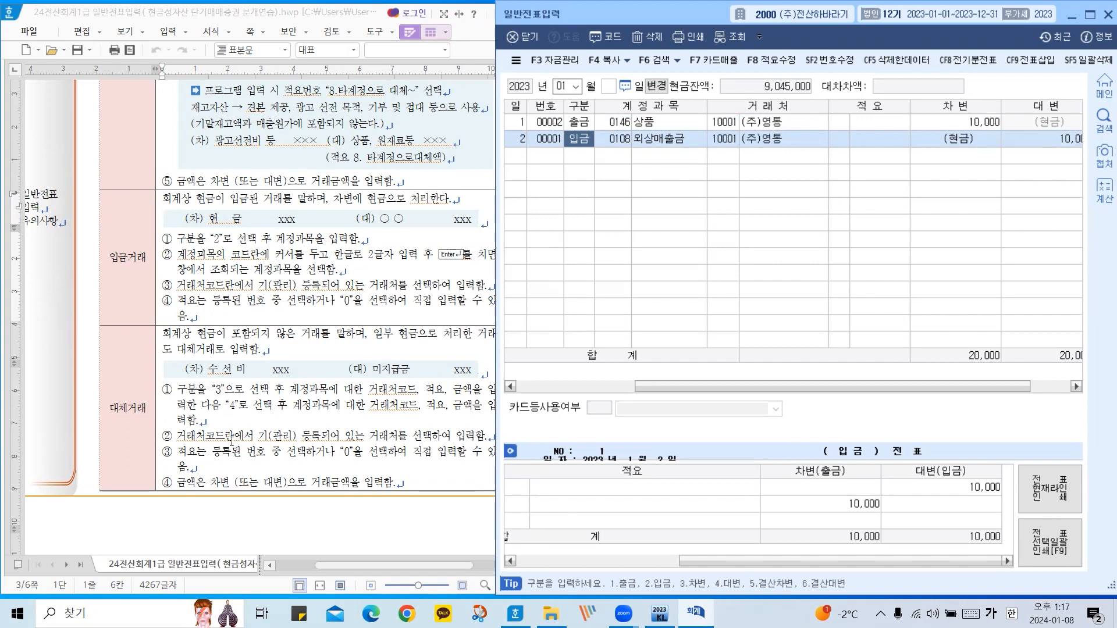
pyautogui.scroll(-1, 240, 445)
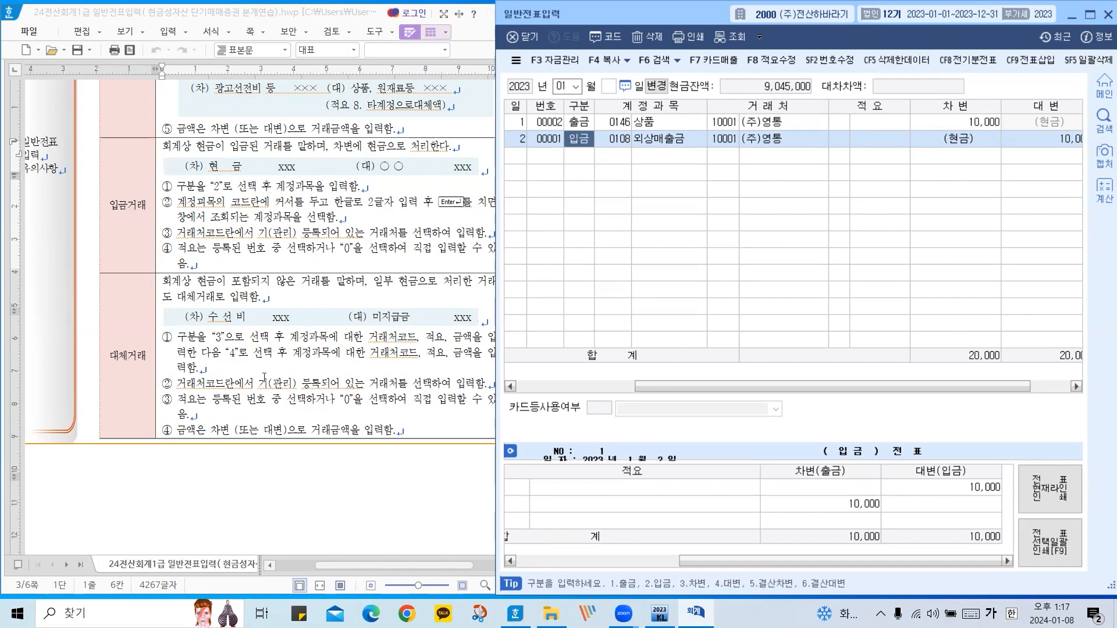
pyautogui.scroll(-3, 265, 377)
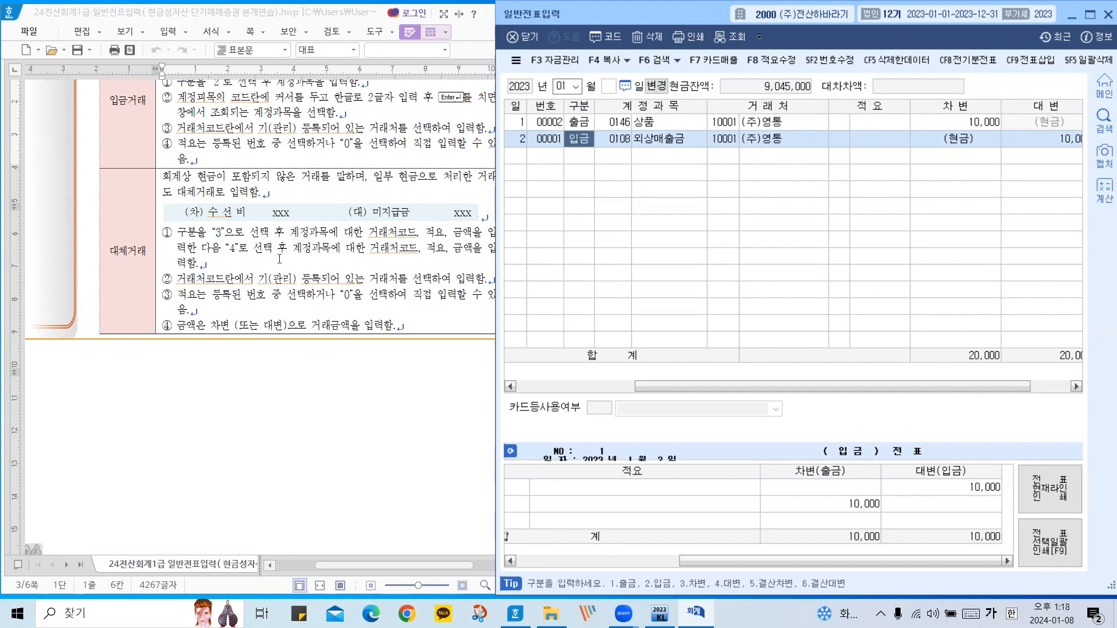
pyautogui.scroll(-10, 280, 259)
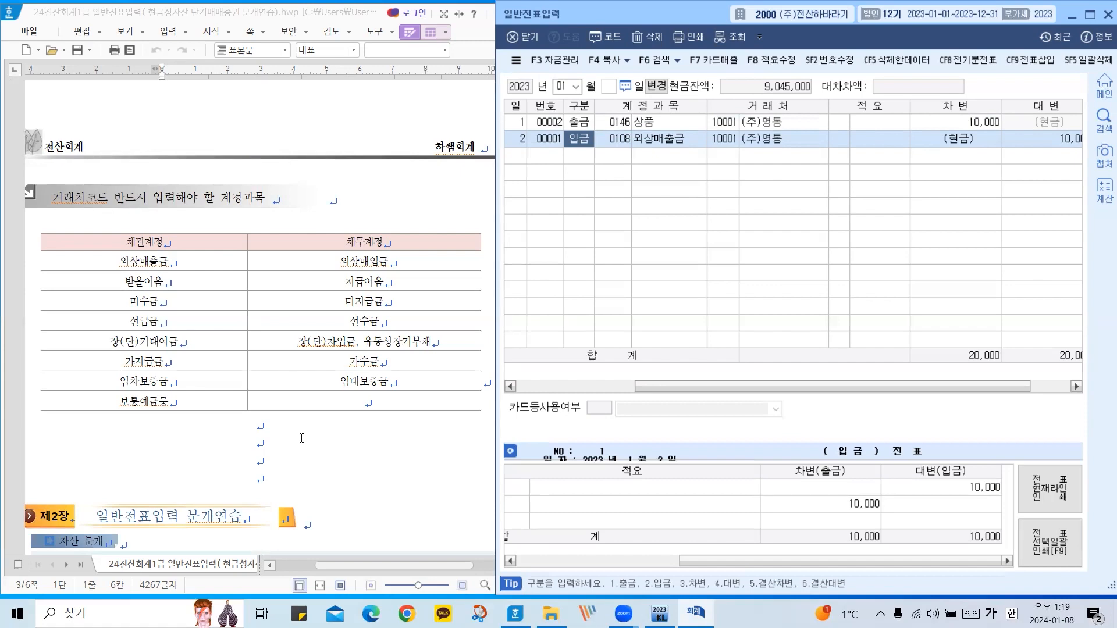
# Study the 분개 입력 유의사항 for 현금, 당좌예금, and the purchase and disposal of 단기매매증권.
pyautogui.scroll(-9, 162, 446)
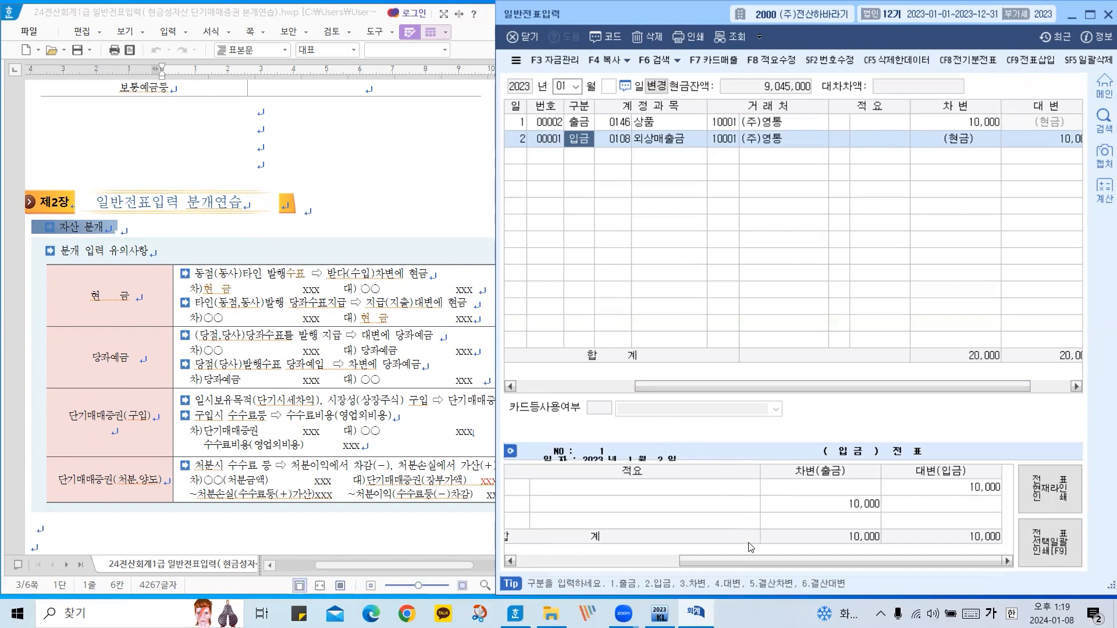
pyautogui.moveTo(699, 566); pyautogui.dragTo(536, 569)
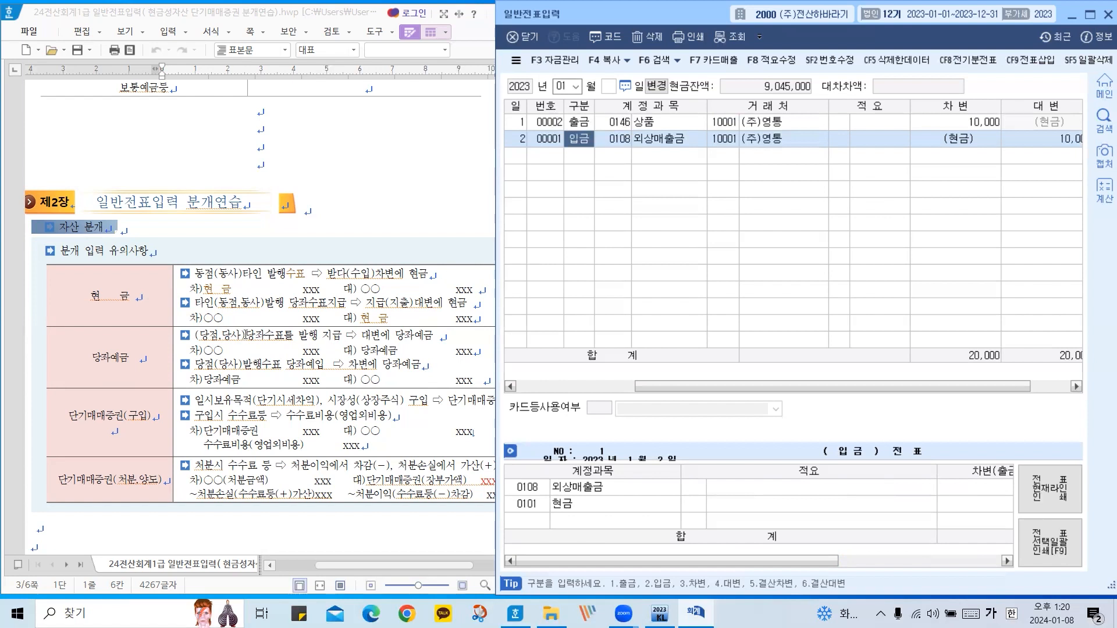
pyautogui.click(245, 336)
pyautogui.moveTo(245, 336); pyautogui.dragTo(346, 341)
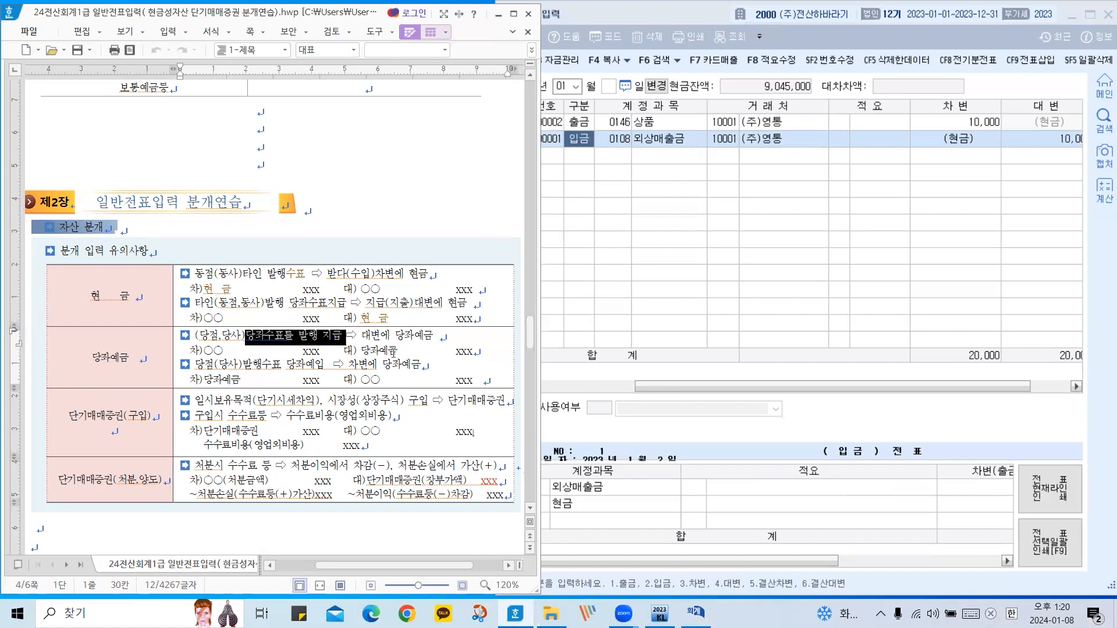
pyautogui.click(220, 366)
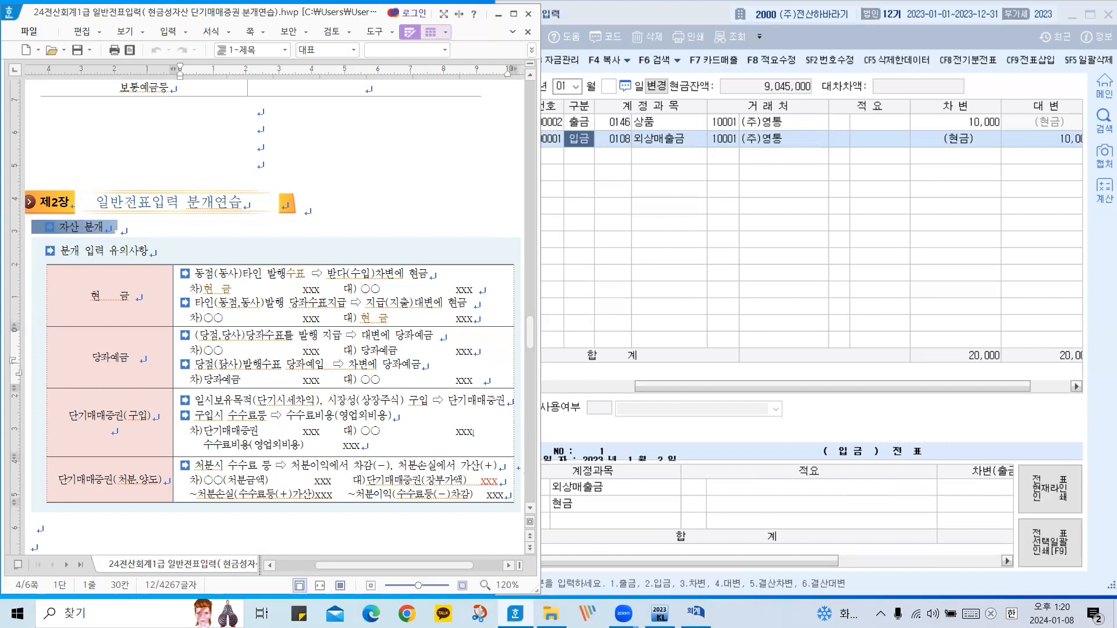
pyautogui.moveTo(290, 366); pyautogui.dragTo(324, 365)
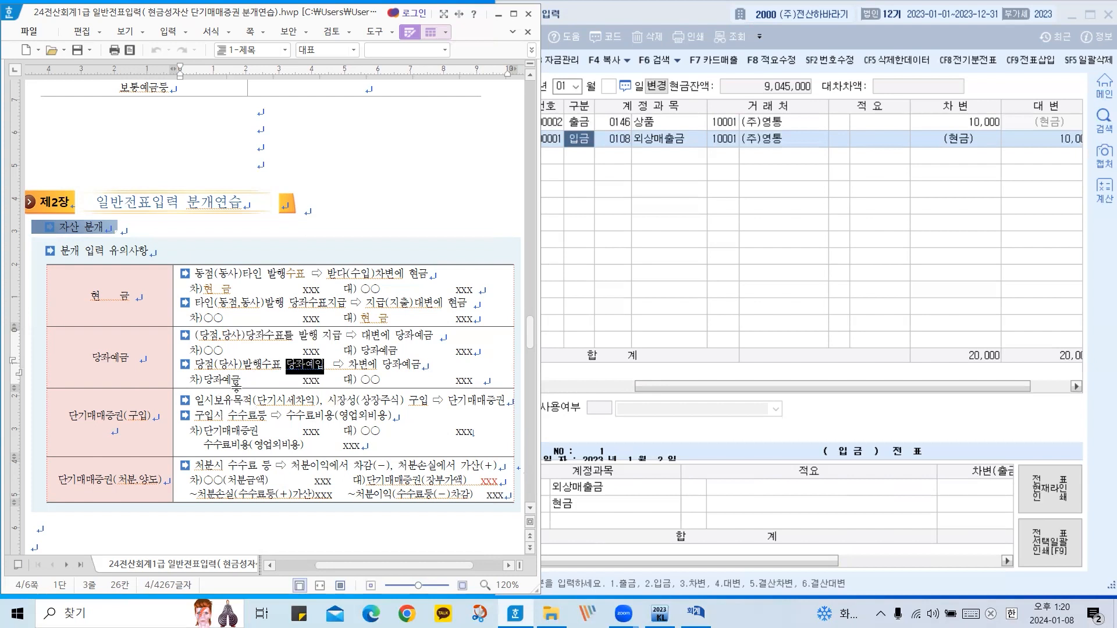
pyautogui.moveTo(203, 379); pyautogui.dragTo(239, 380)
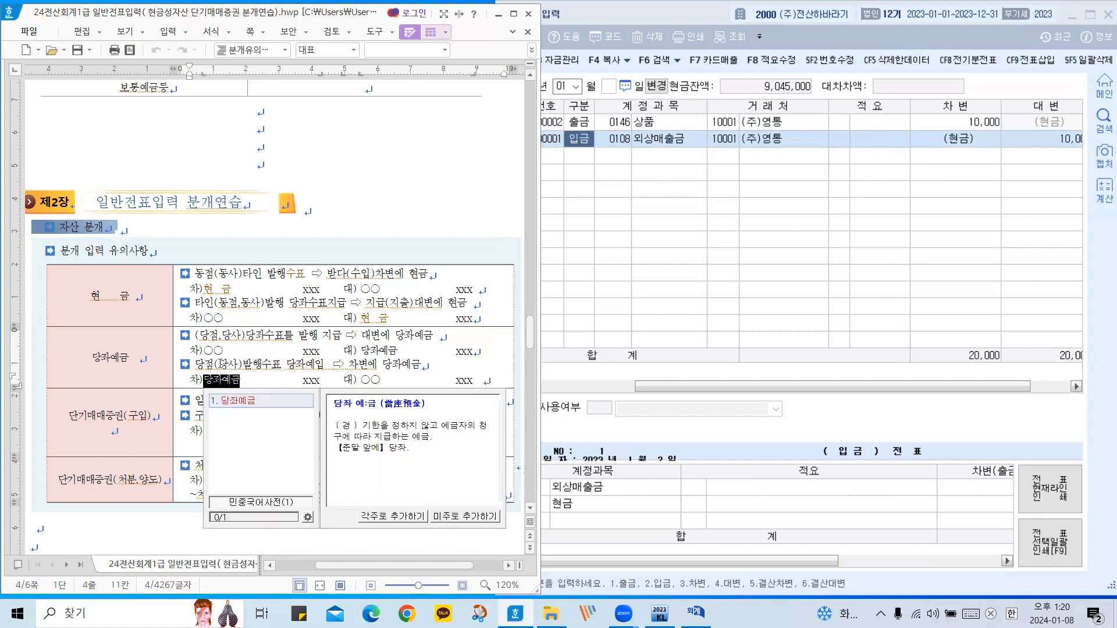
pyautogui.click(278, 353)
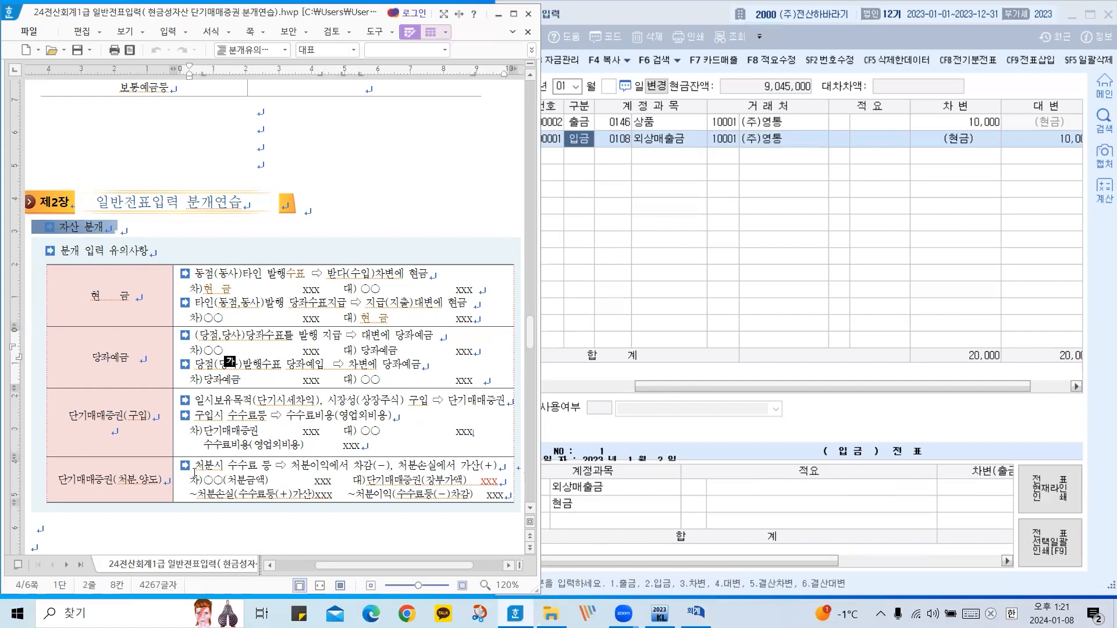
pyautogui.click(196, 466)
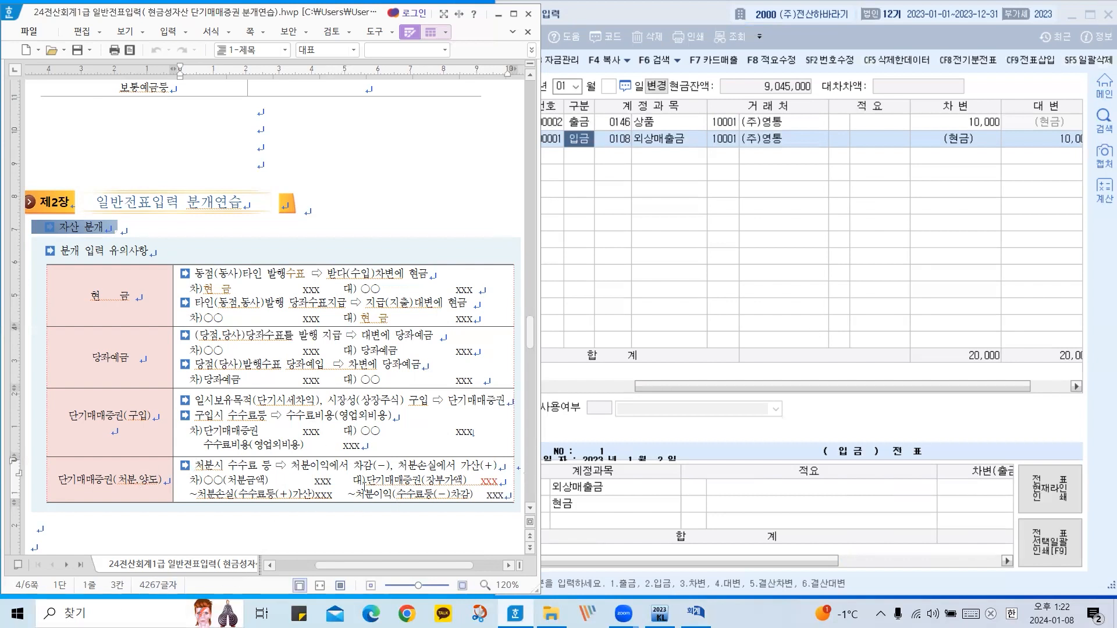
pyautogui.moveTo(373, 482); pyautogui.dragTo(478, 481)
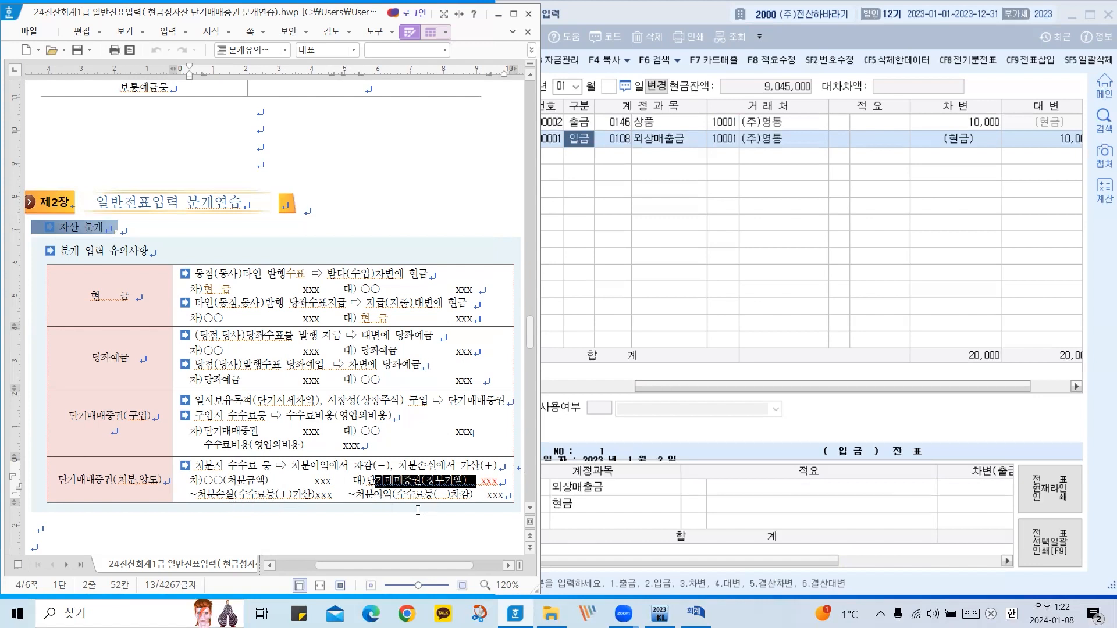
# Read the 입력 시 유의사항 and the January 1 and January 2 practice transactions in the textbook.
pyautogui.scroll(-10, 320, 508)
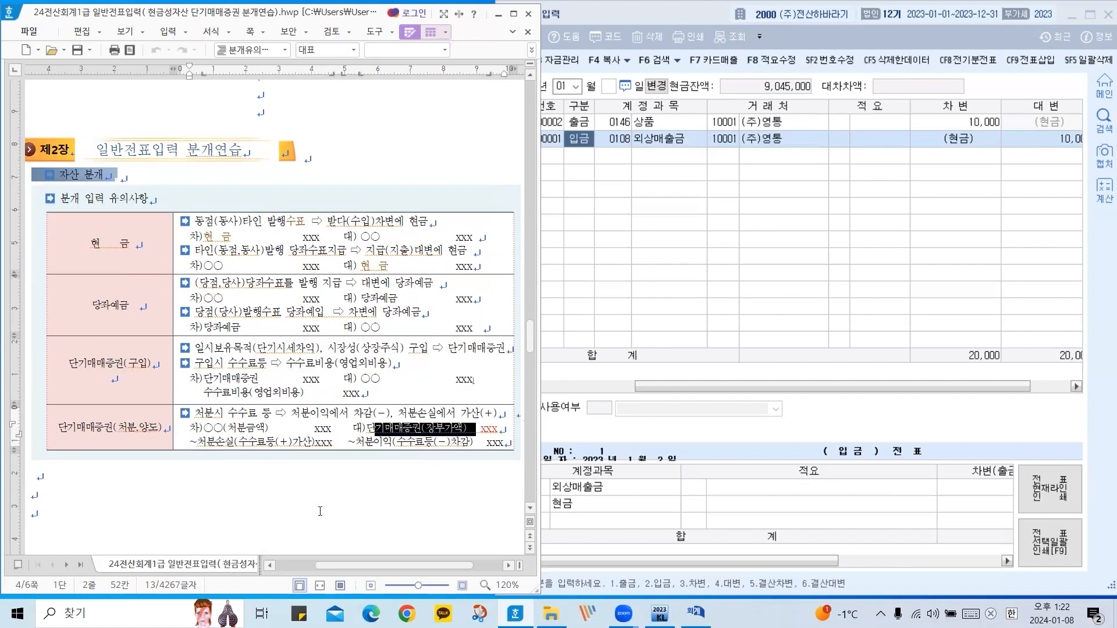
pyautogui.scroll(-4, 319, 495)
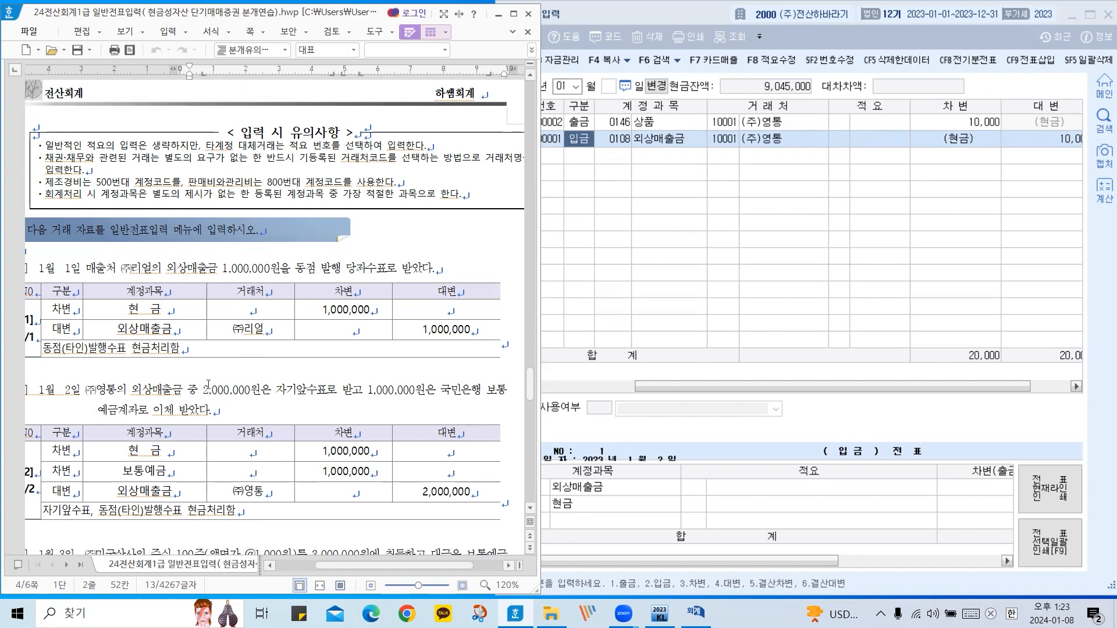
pyautogui.scroll(-2, 166, 396)
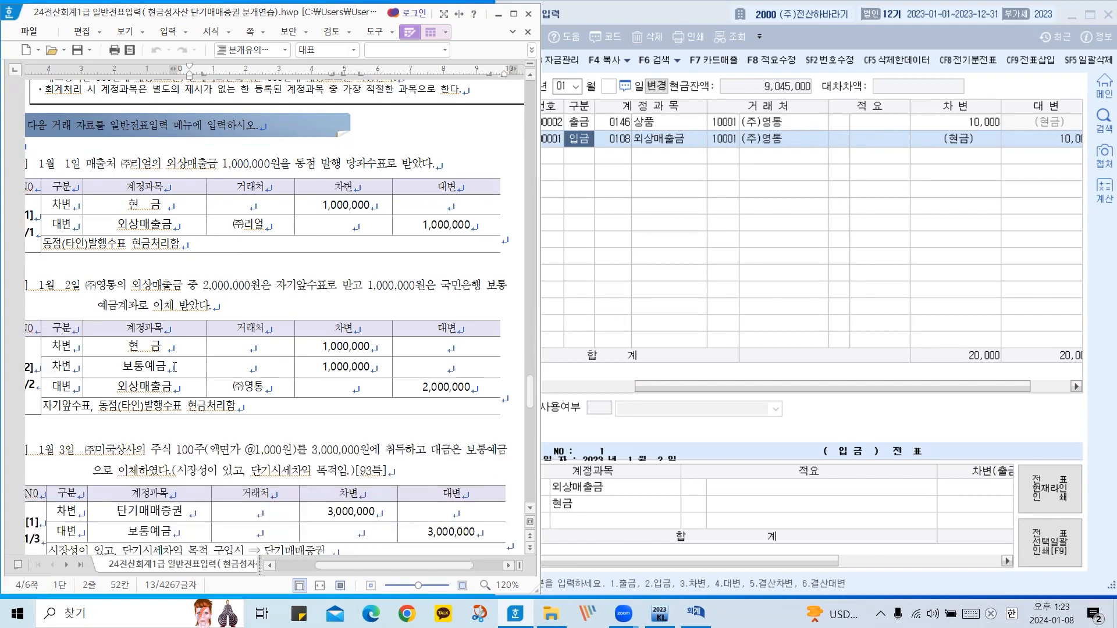
pyautogui.scroll(2, 159, 402)
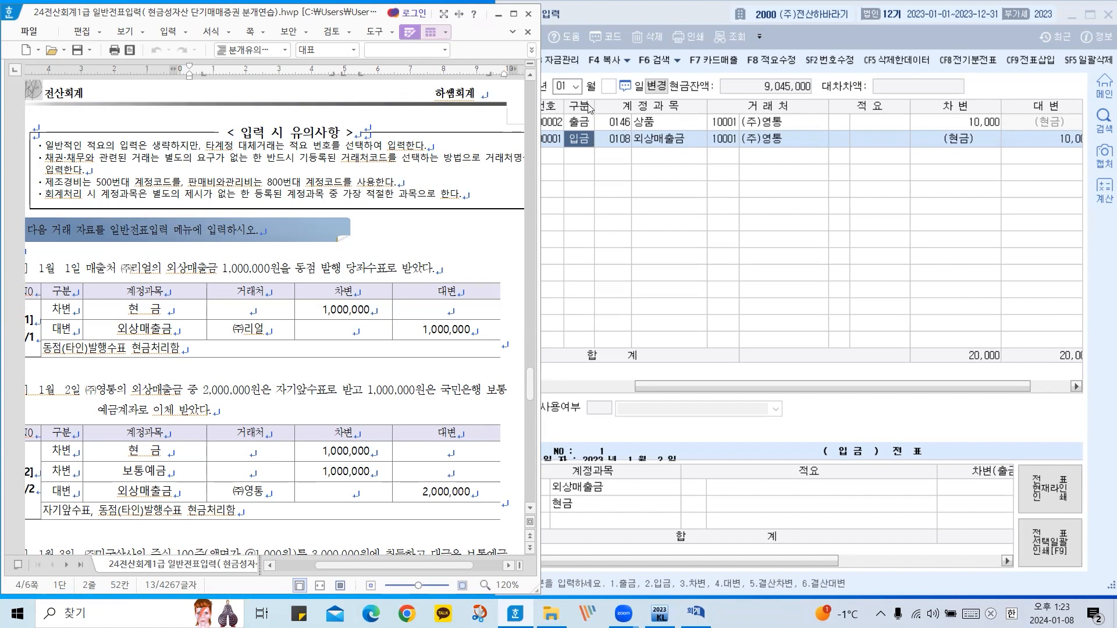
# Delete both practice vouchers, the day 1 출금 line and the day 2 입금 line, from the voucher grid.
pyautogui.click(566, 120)
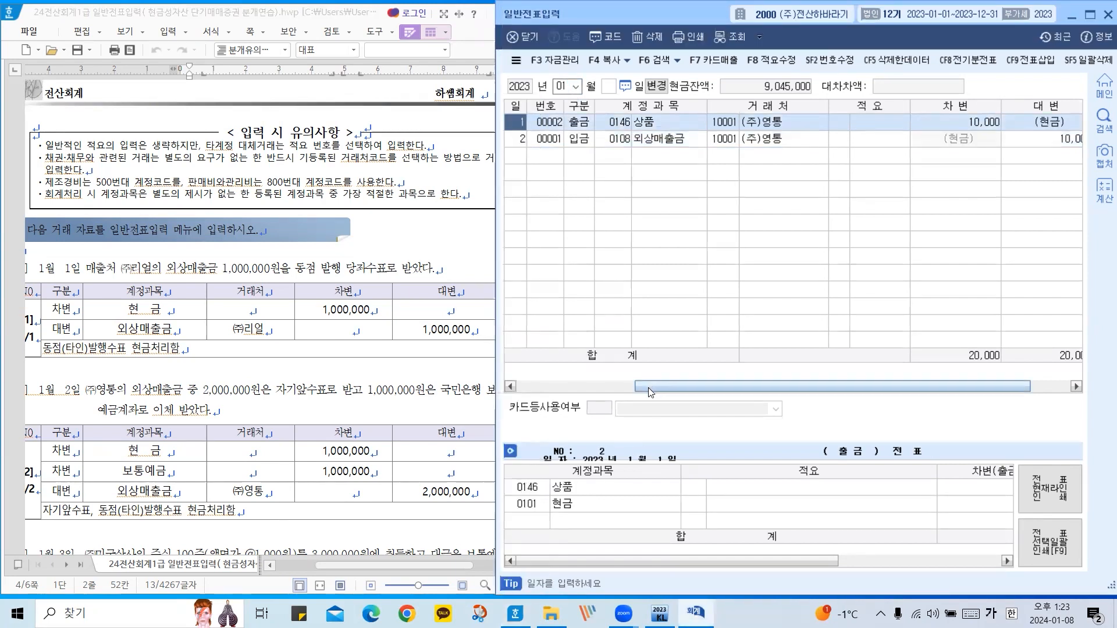
pyautogui.click(512, 123)
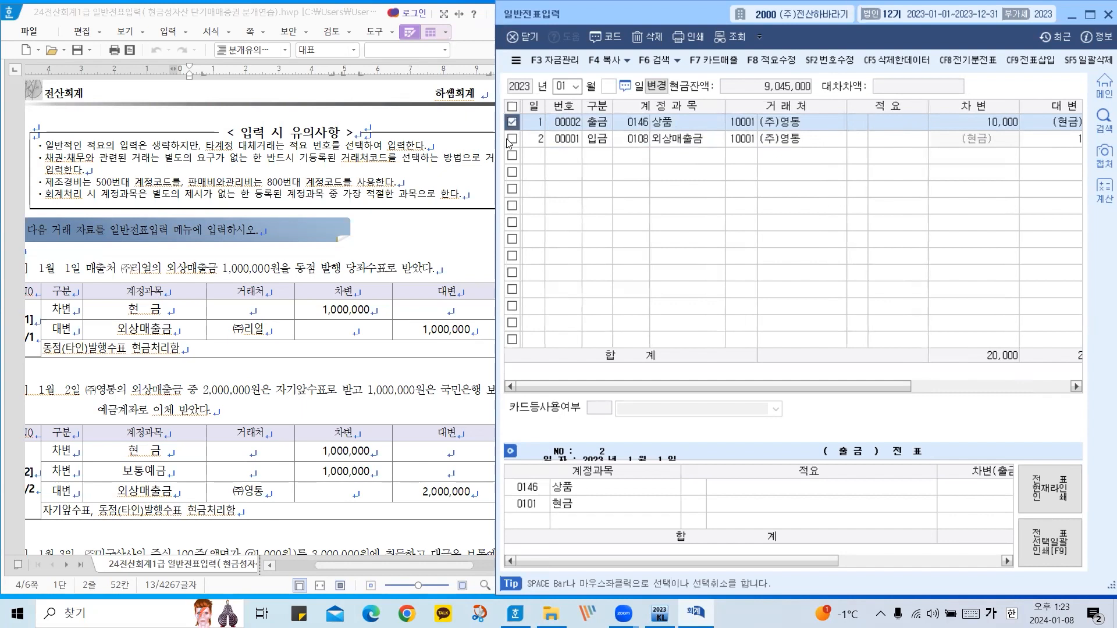
pyautogui.click(512, 139)
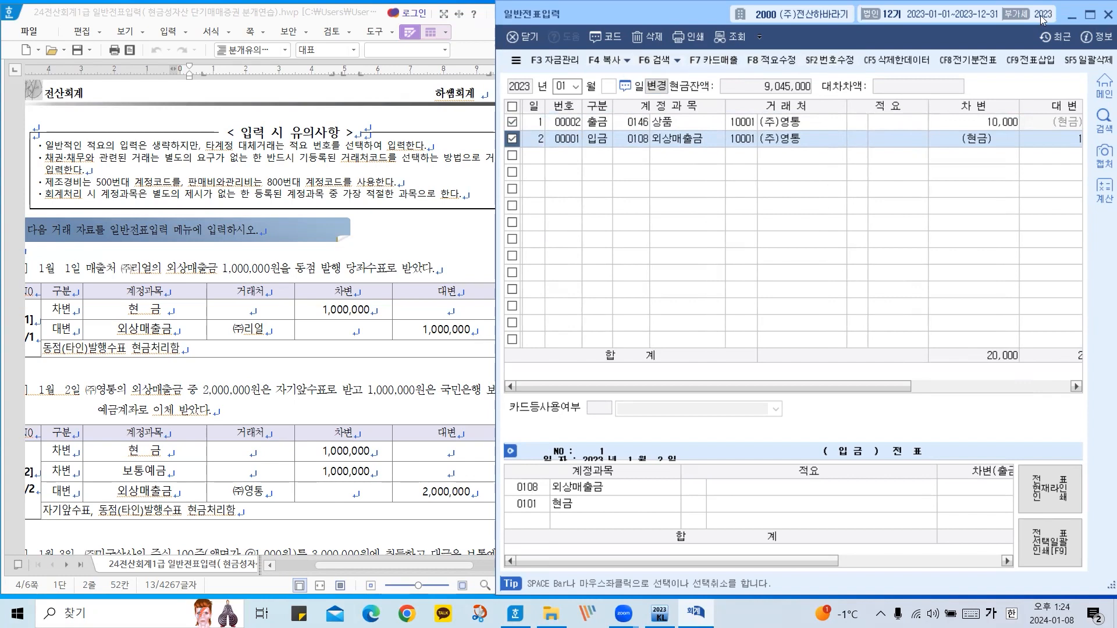
pyautogui.press('F5')
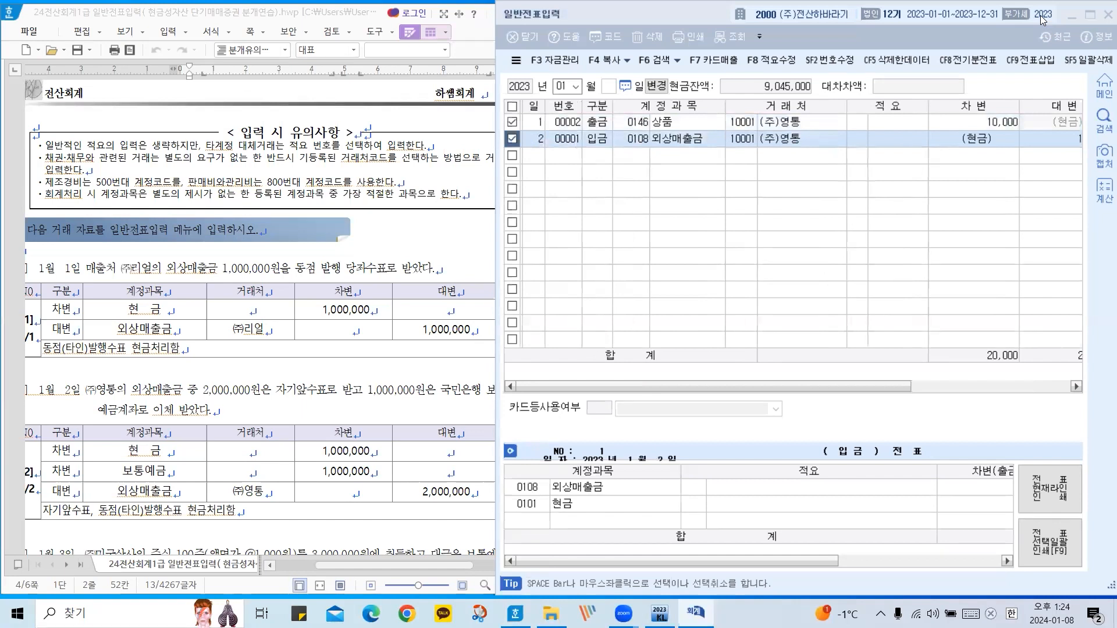
pyautogui.click(641, 35)
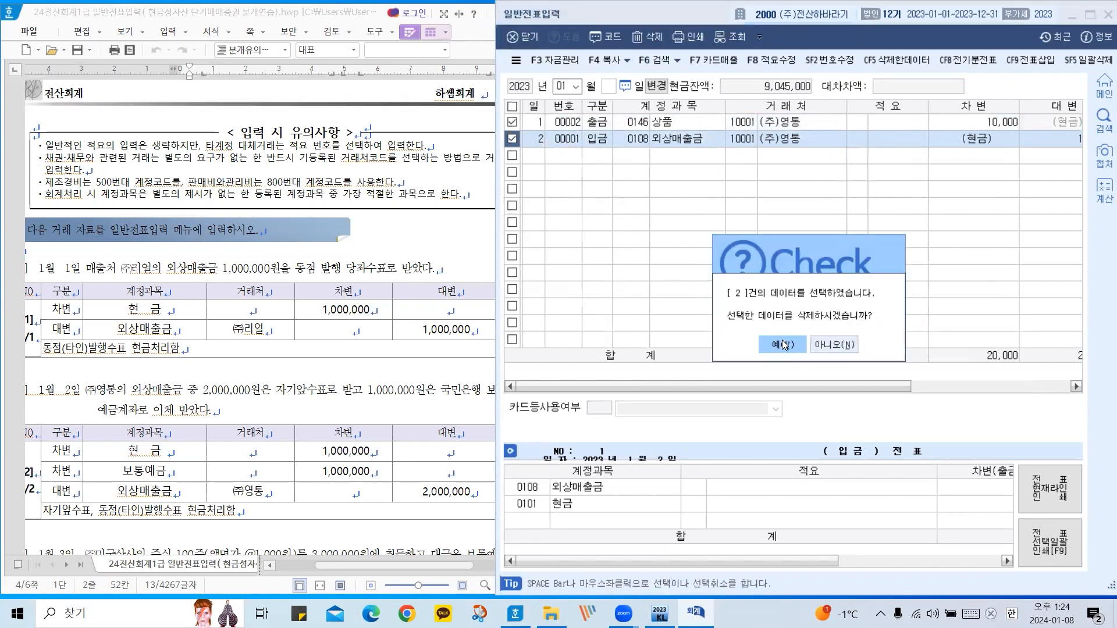
pyautogui.click(782, 343)
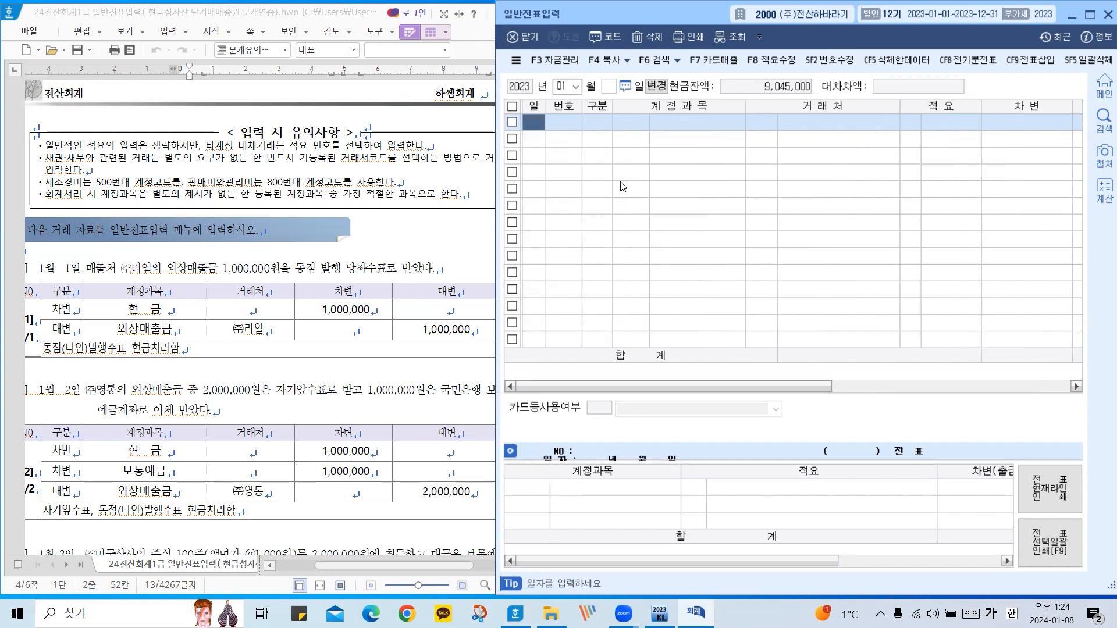
# Start a January 1 입금 voucher line with the account 0108 외상매출금.
pyautogui.write('1')
pyautogui.press('Return')
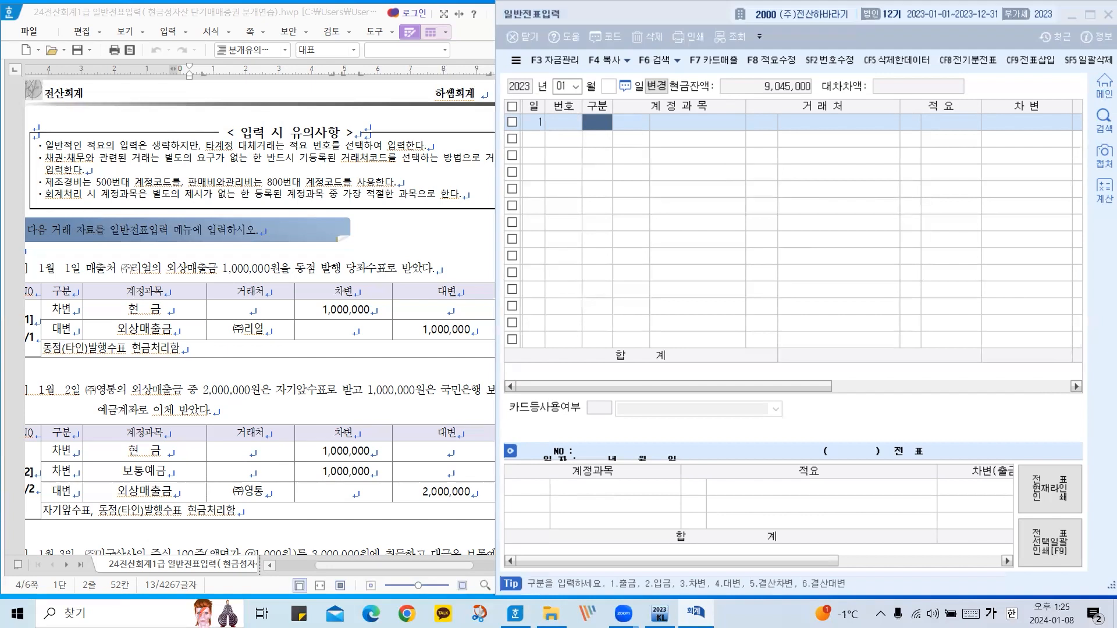
pyautogui.press('Hangul')
pyautogui.click(602, 115)
pyautogui.write('2')
pyautogui.press('Return')
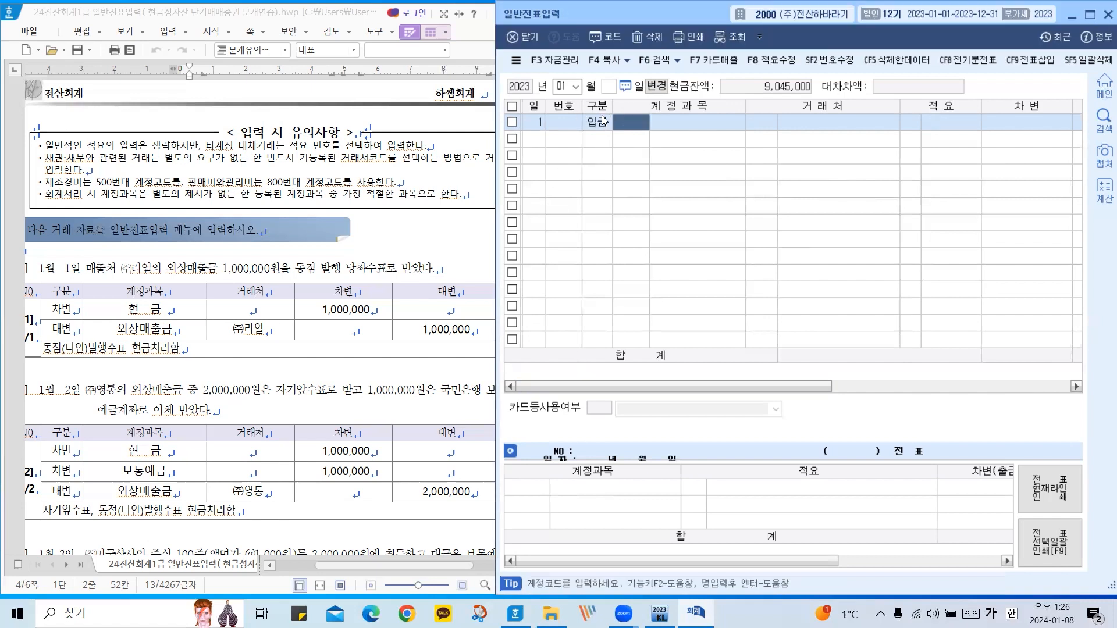
pyautogui.write('외상')
pyautogui.press('Return')
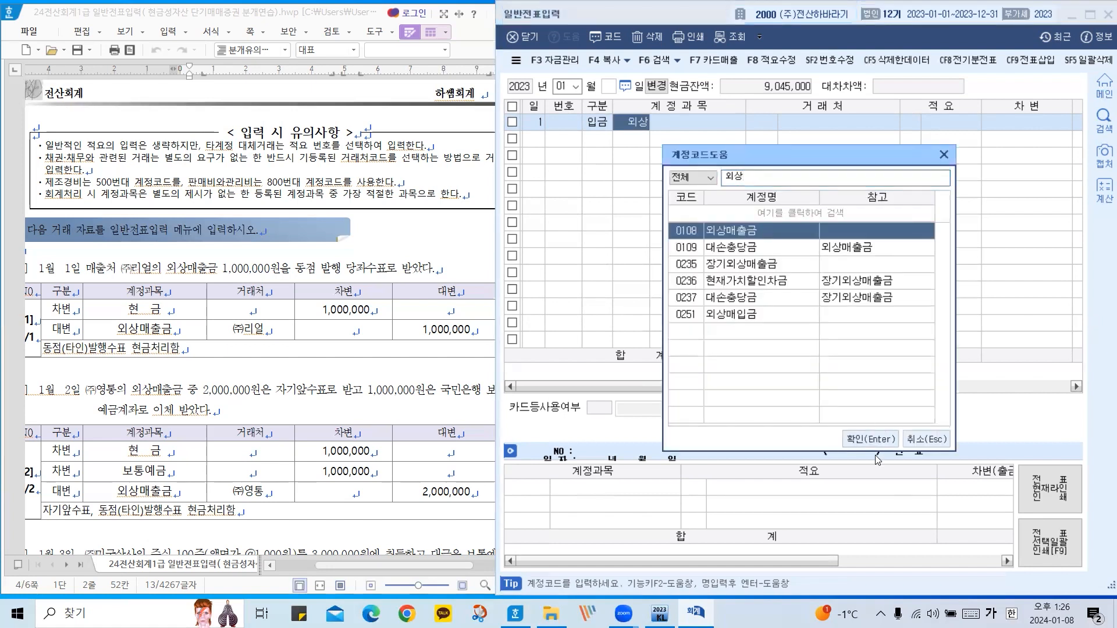
pyautogui.click(871, 439)
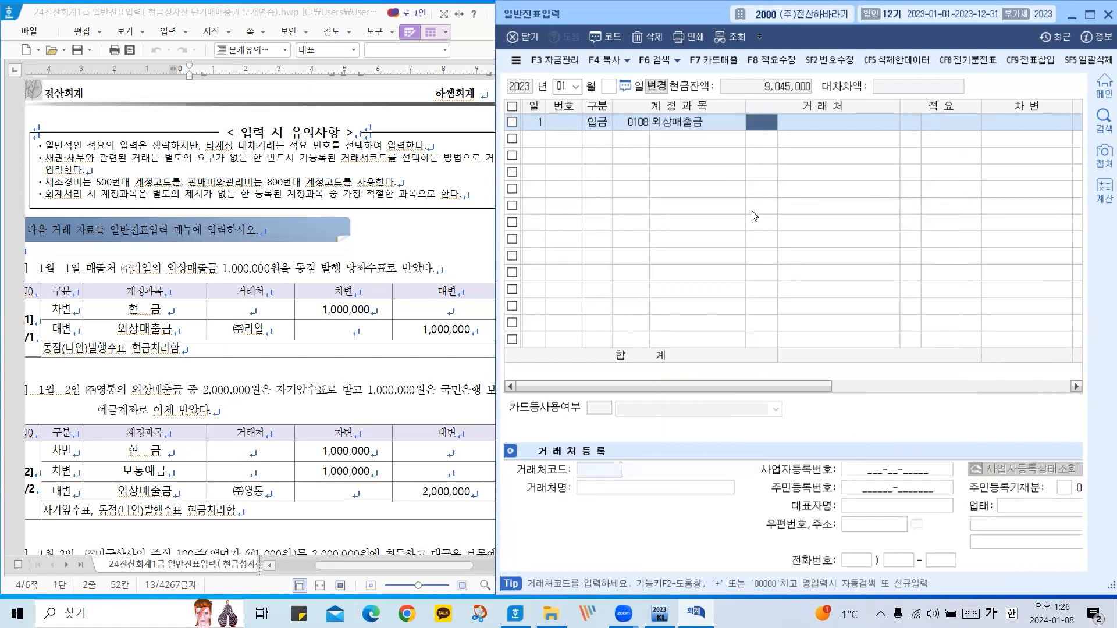
# Set the January 1 line's 거래처 to (주)리얼, leave 적요 blank, and enter 1,000,000 as the 대변 amount.
pyautogui.write('리어ㄹ')
pyautogui.press('Return')
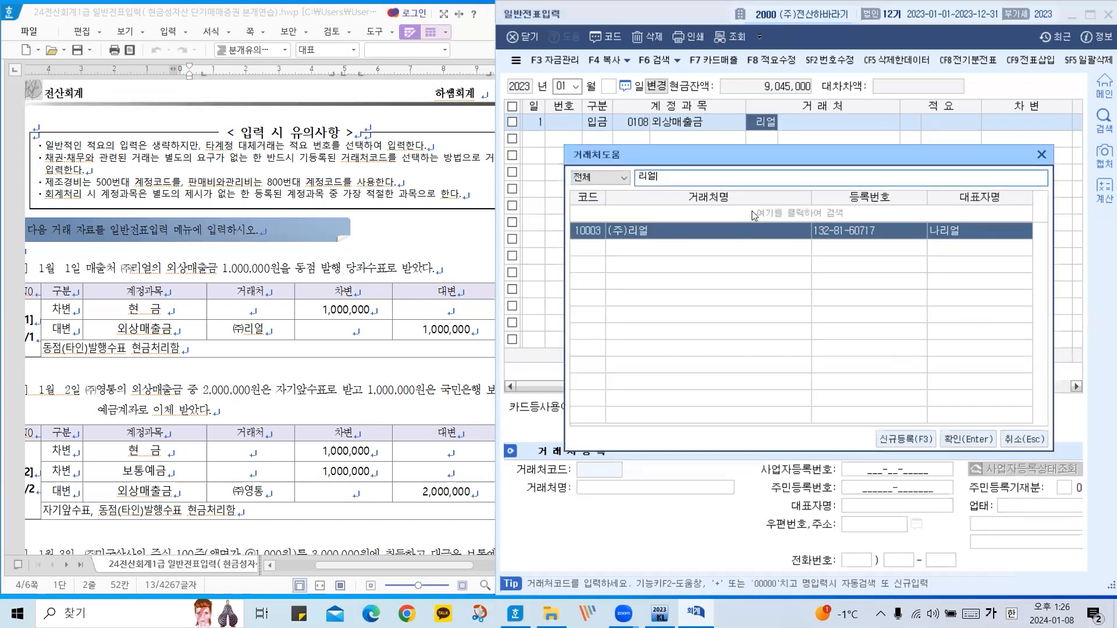
pyautogui.click(968, 440)
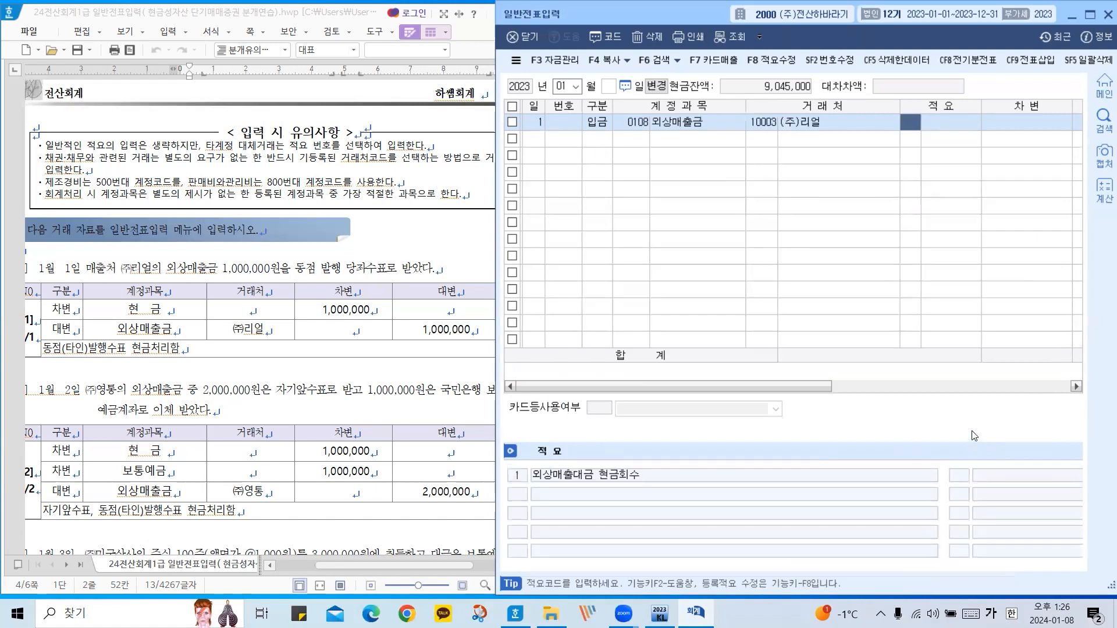
pyautogui.press('Return')
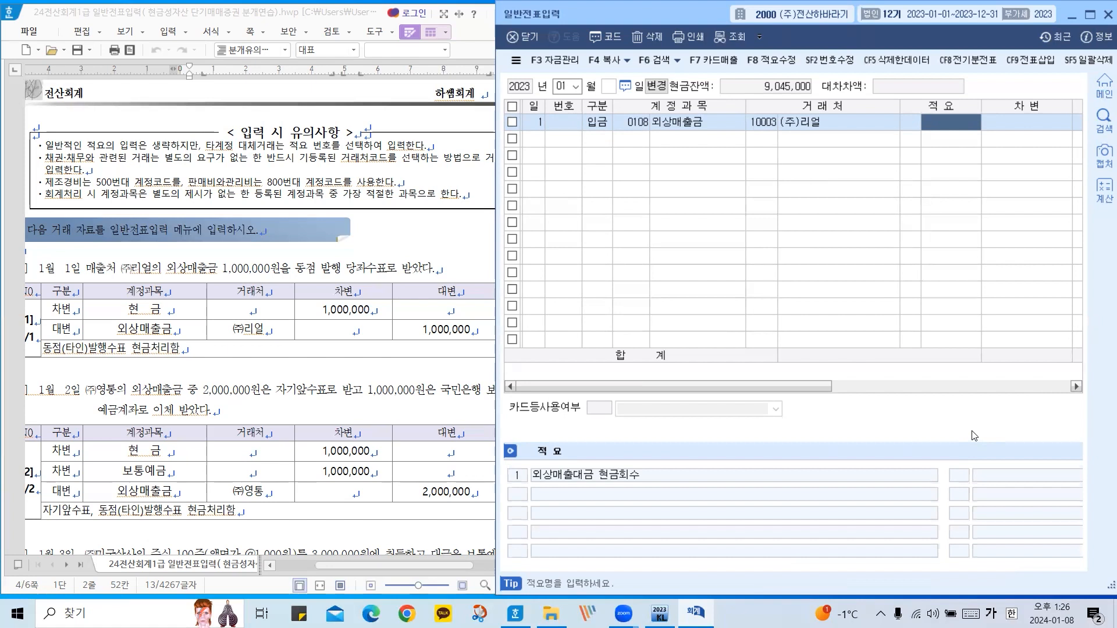
pyautogui.press('Return')
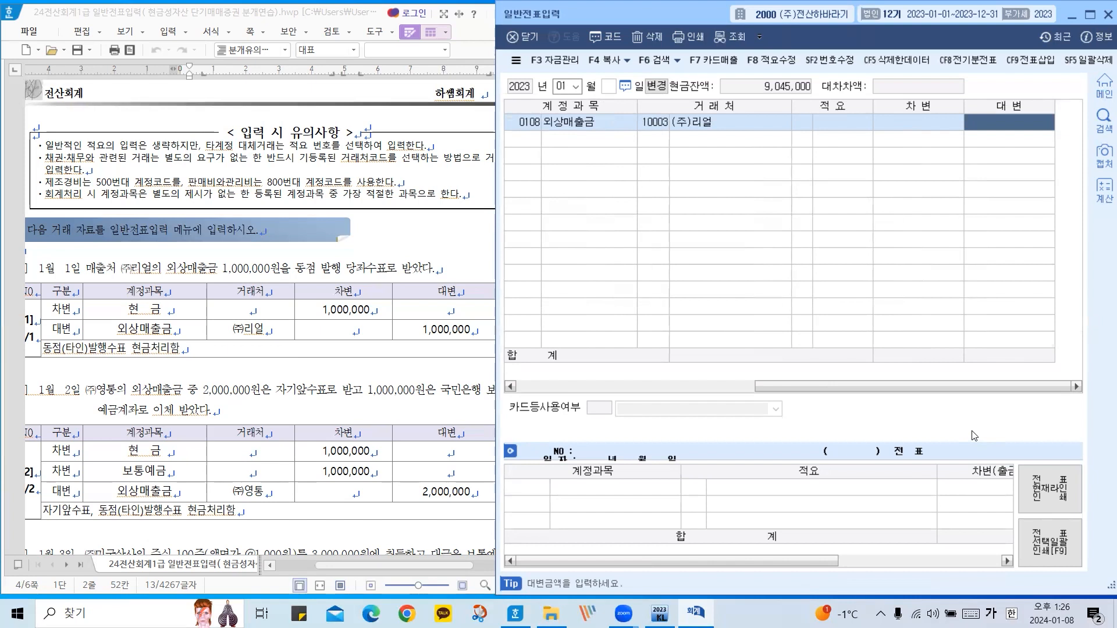
pyautogui.write('1')
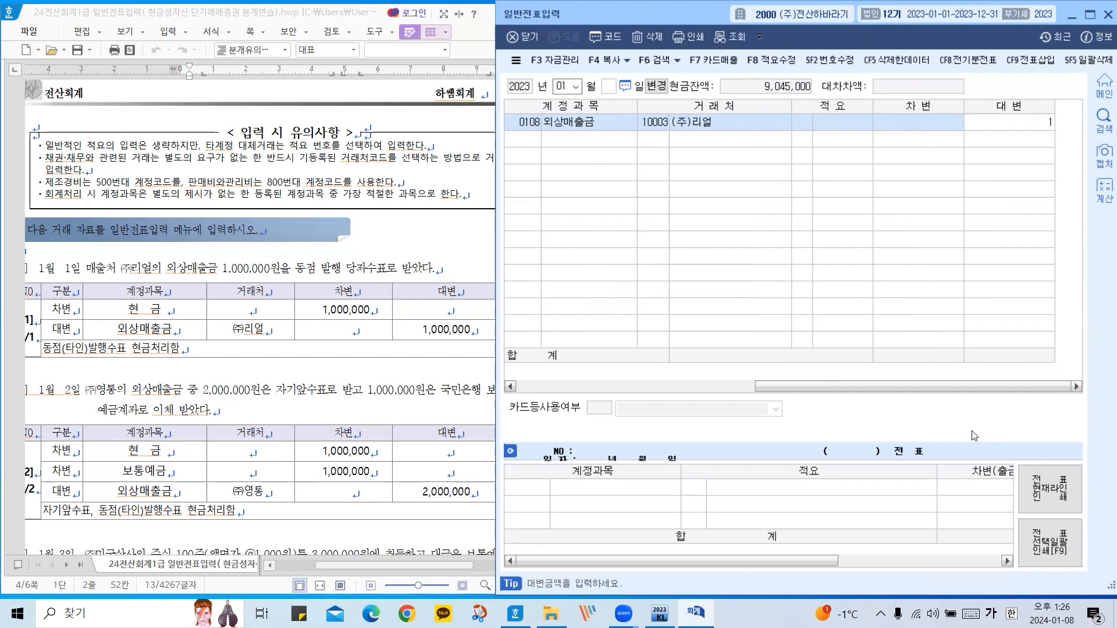
pyautogui.write(',000,000')
pyautogui.press('Return')
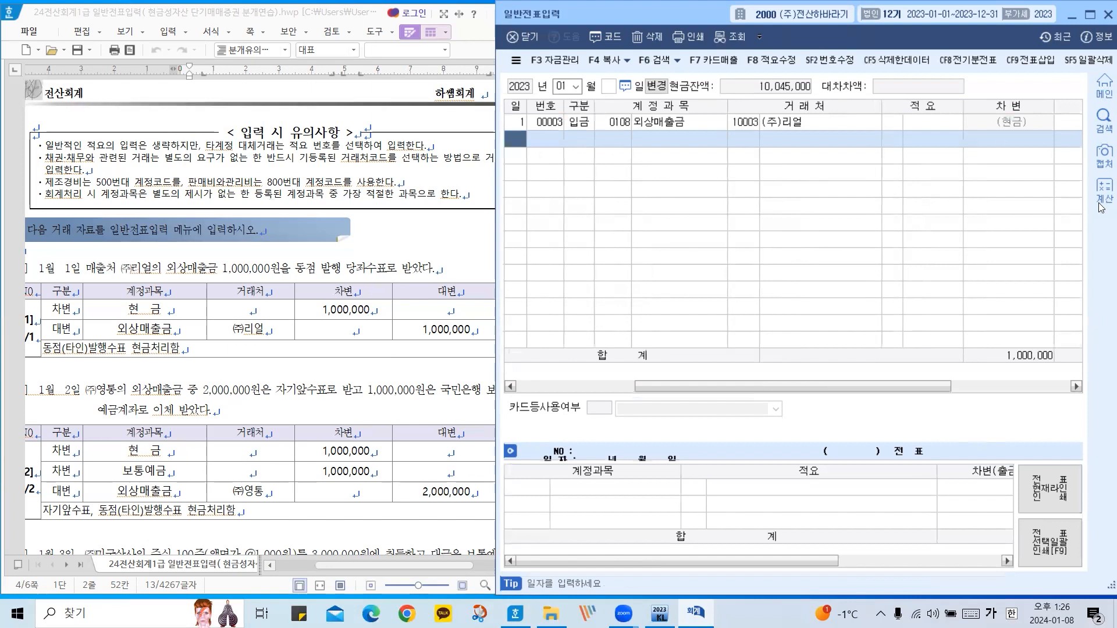
# Show the January 1 voucher's journal entry and narrow the 적요 column in the grid.
pyautogui.click(575, 124)
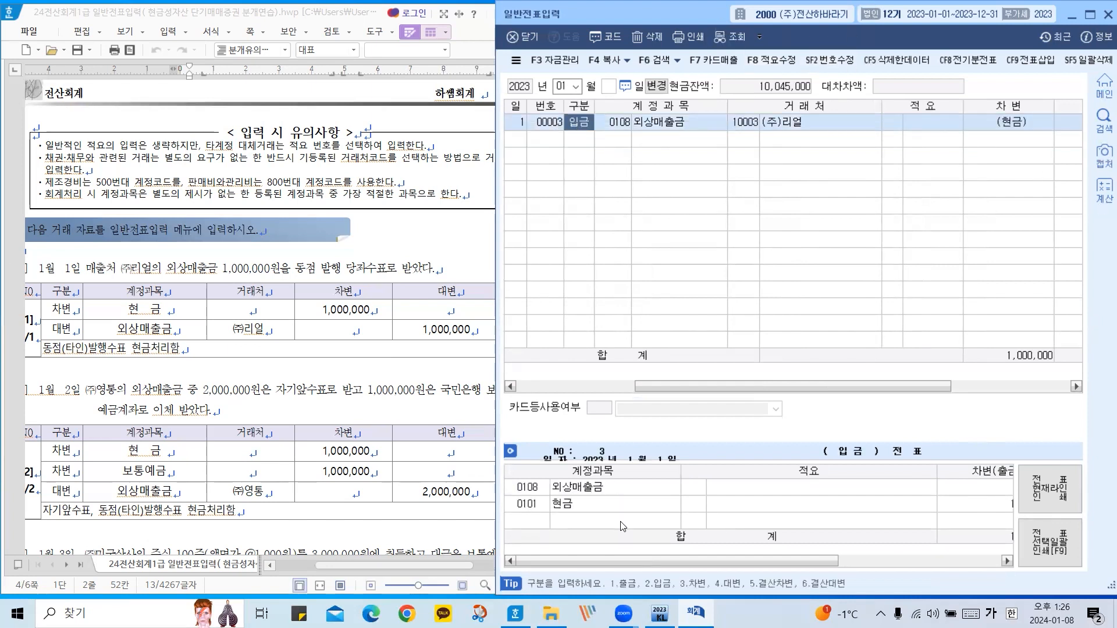
pyautogui.moveTo(883, 111); pyautogui.dragTo(856, 111)
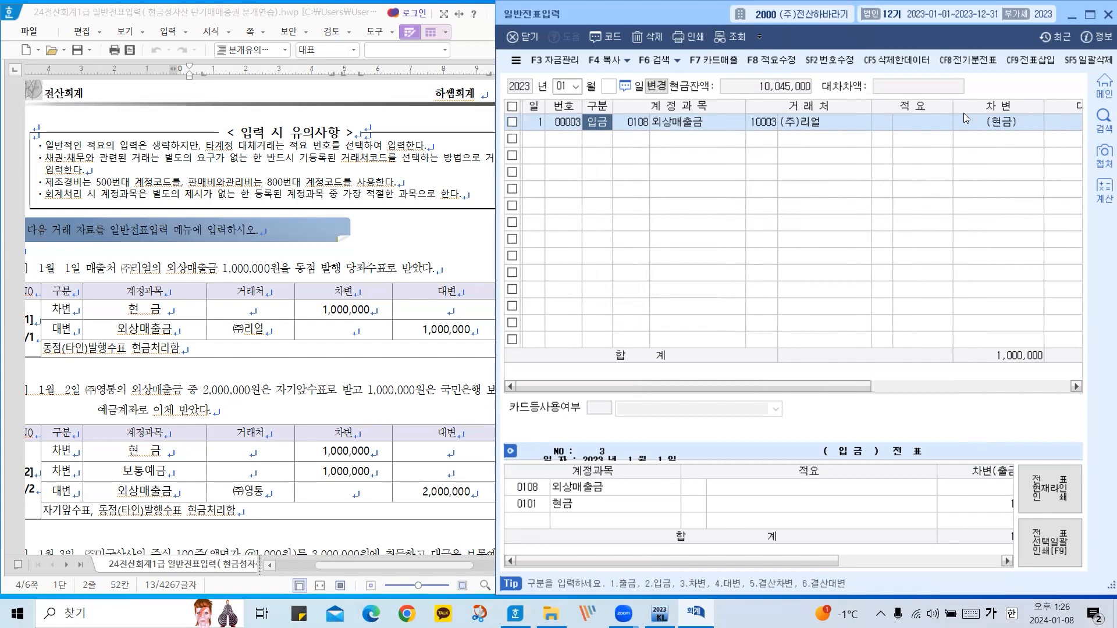
# Start a January 2 차변 line below the first voucher with the account 0101 현금.
pyautogui.scroll(-1, 143, 411)
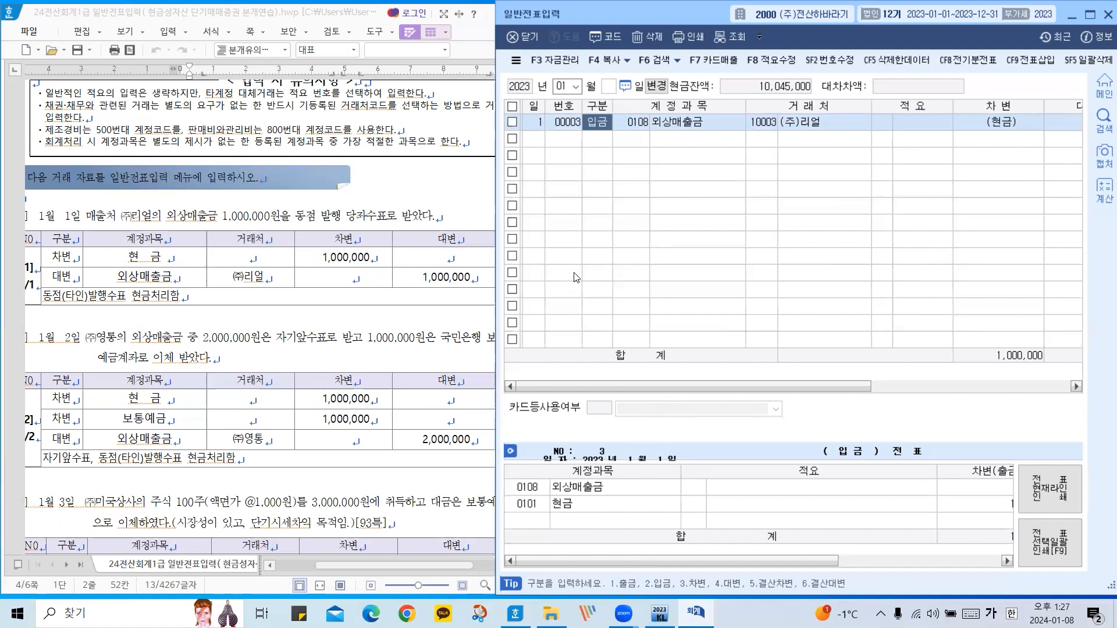
pyautogui.click(537, 141)
pyautogui.write('2')
pyautogui.press('Return')
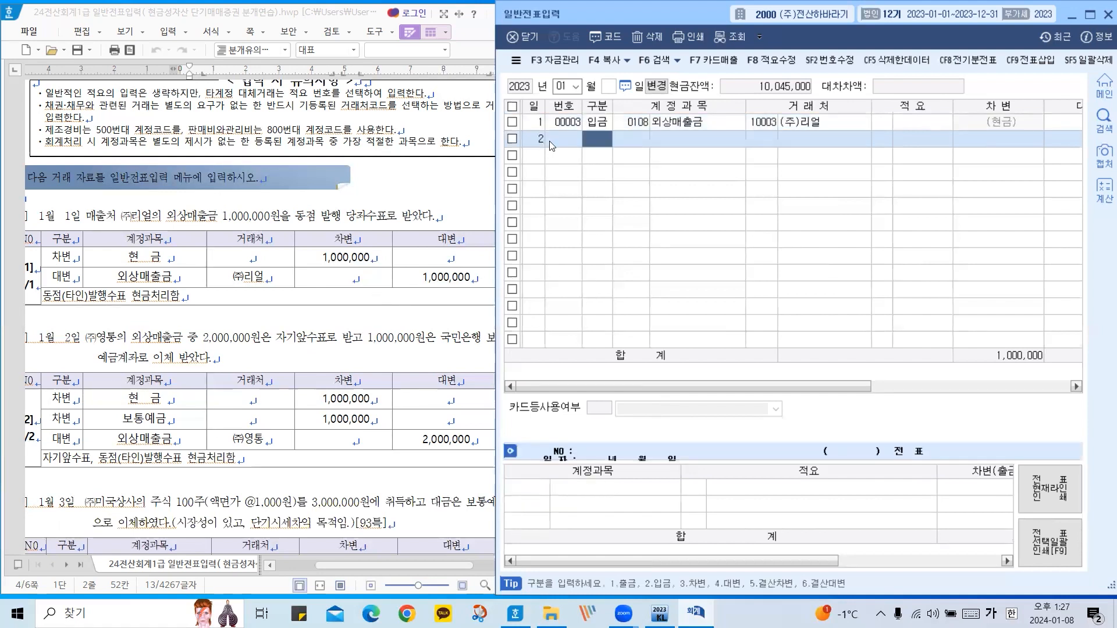
pyautogui.write('3')
pyautogui.press('Return')
pyautogui.write('현ㄱ')
pyautogui.write('금')
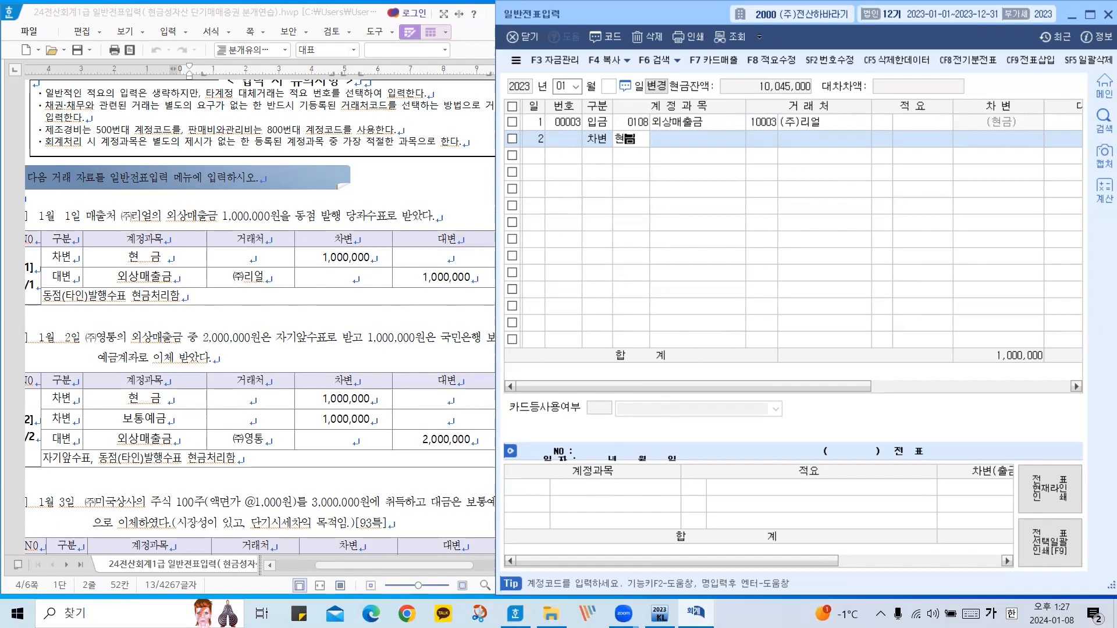
pyautogui.press('Return')
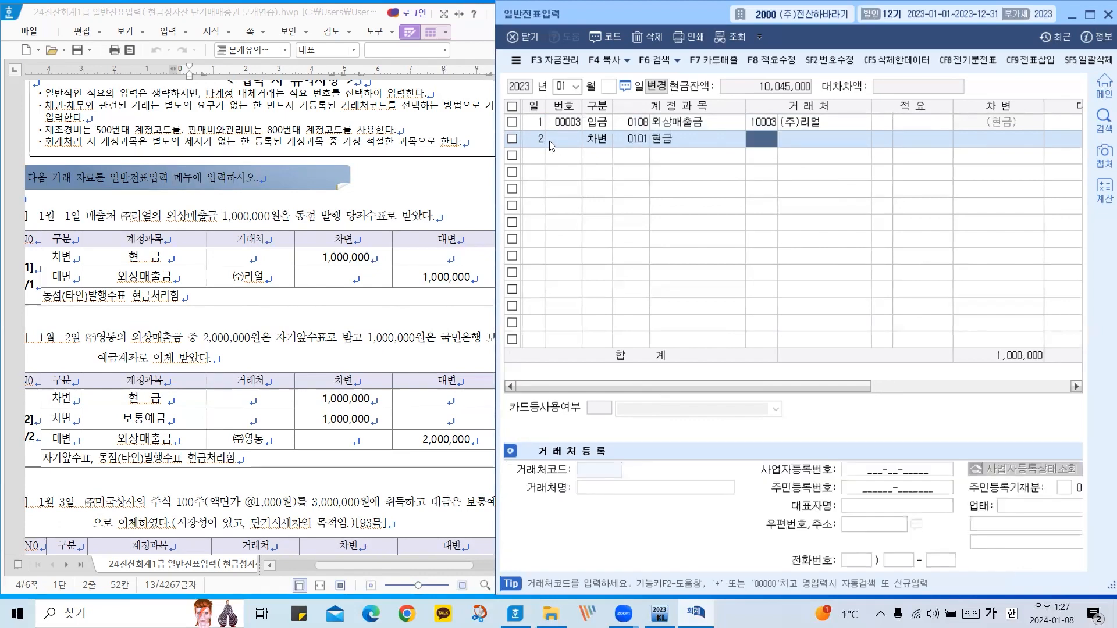
# Leave the 현금 line's 거래처 empty by clearing the copied (주)리얼, and enter 1,000,000 as the 차변 amount.
pyautogui.press('Return')
pyautogui.press('Return')
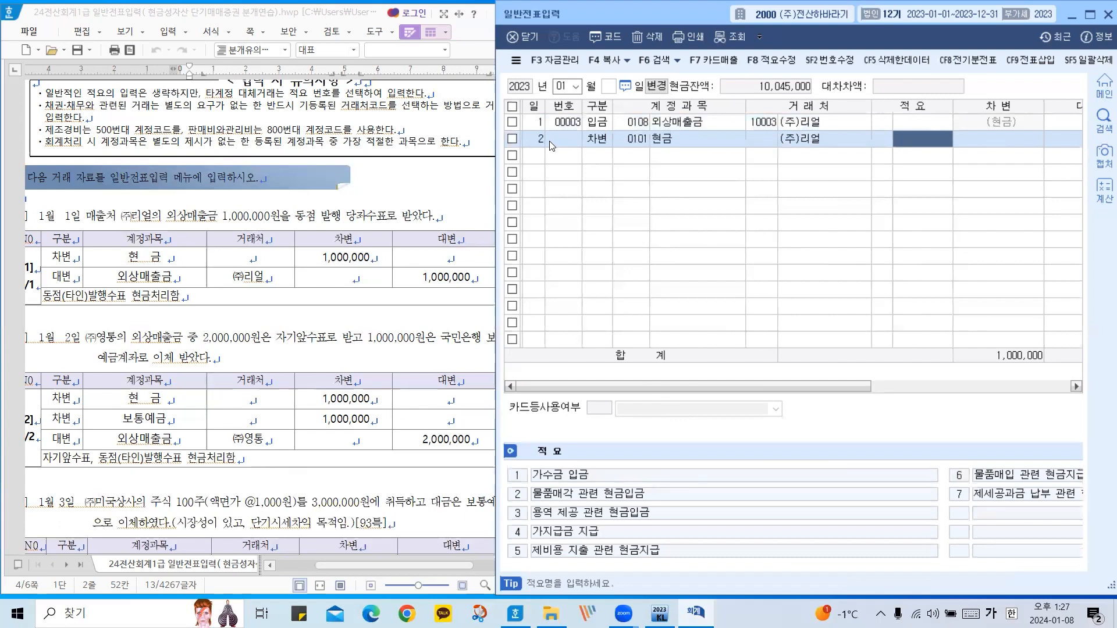
pyautogui.press('Left')
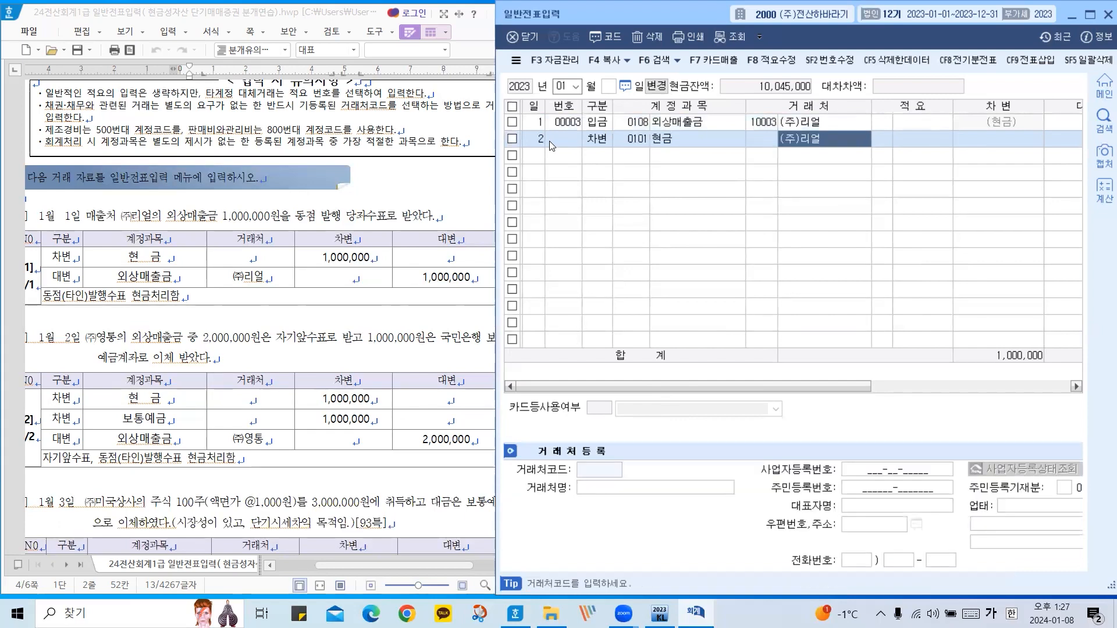
pyautogui.press('Delete')
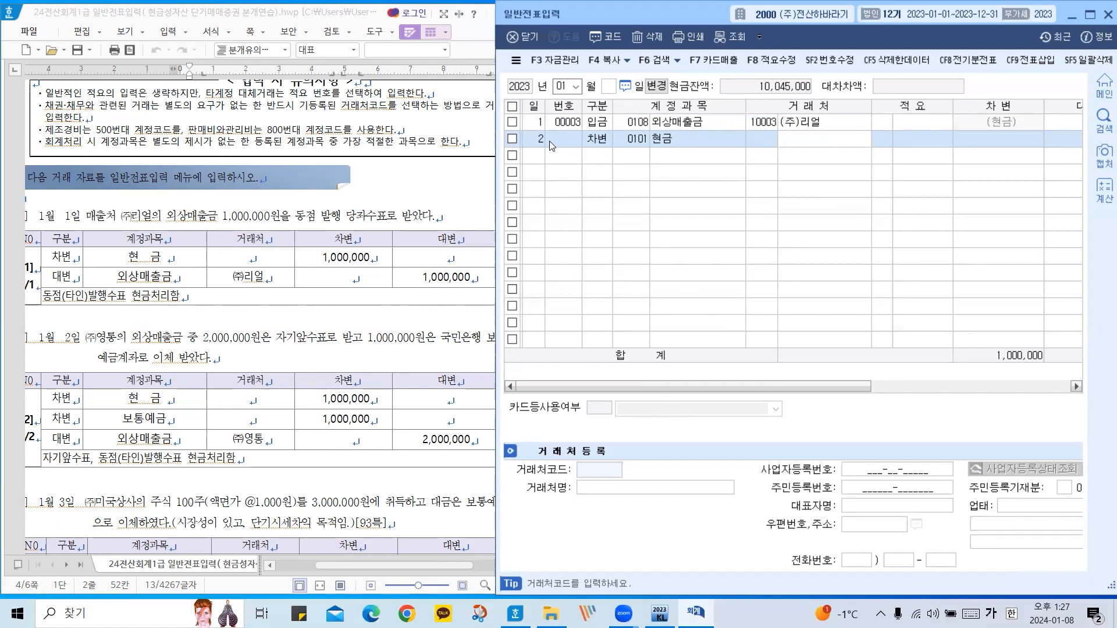
pyautogui.press('Return')
pyautogui.press('Return')
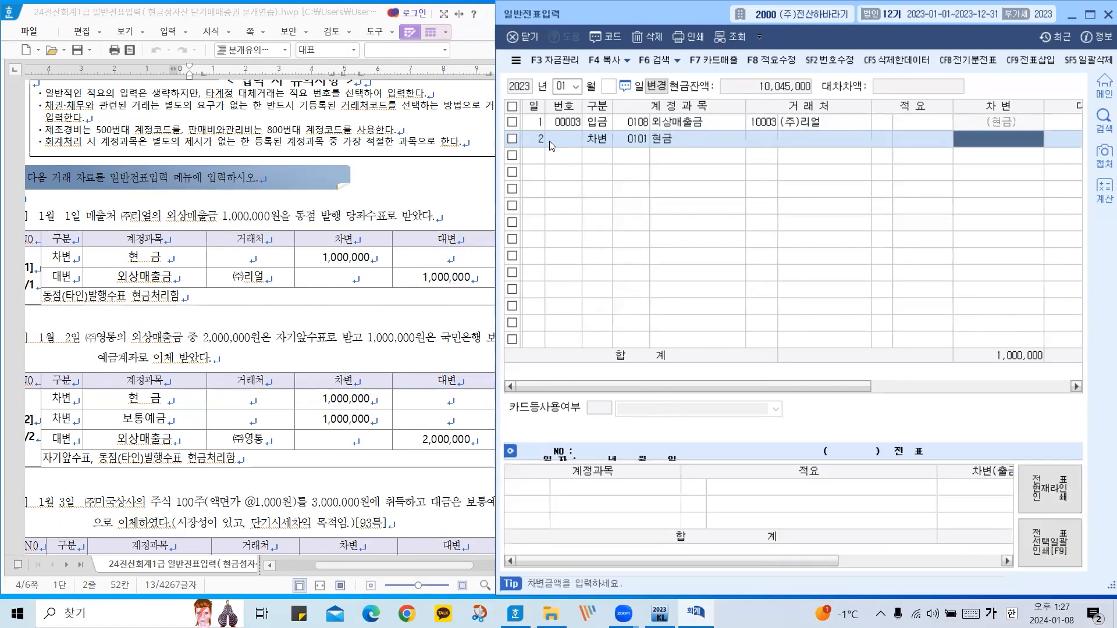
pyautogui.write('1000000')
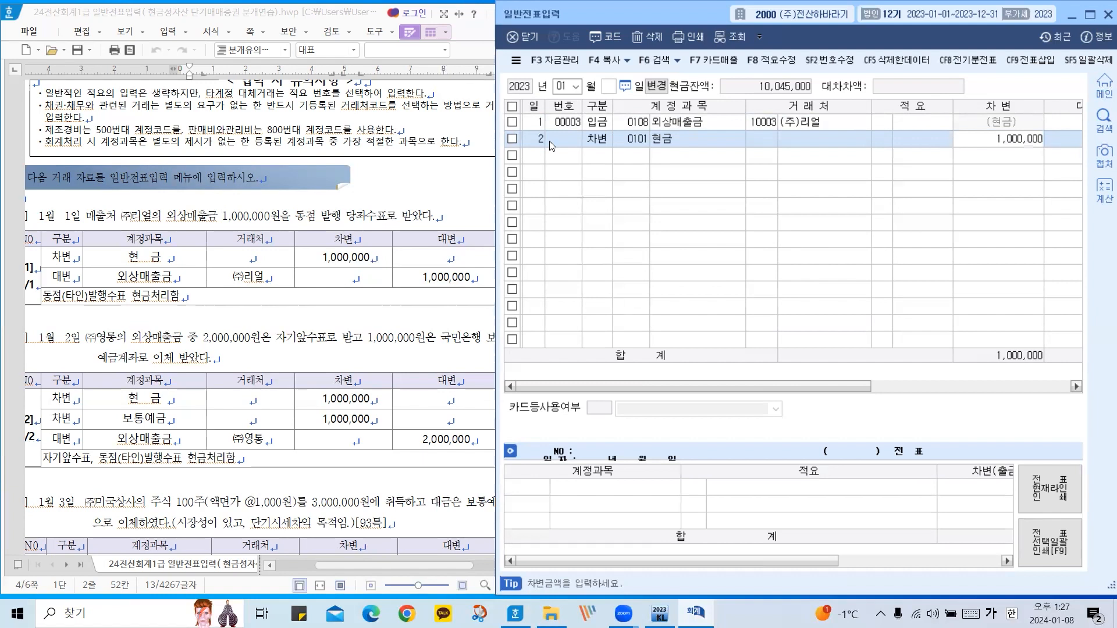
pyautogui.press('Return')
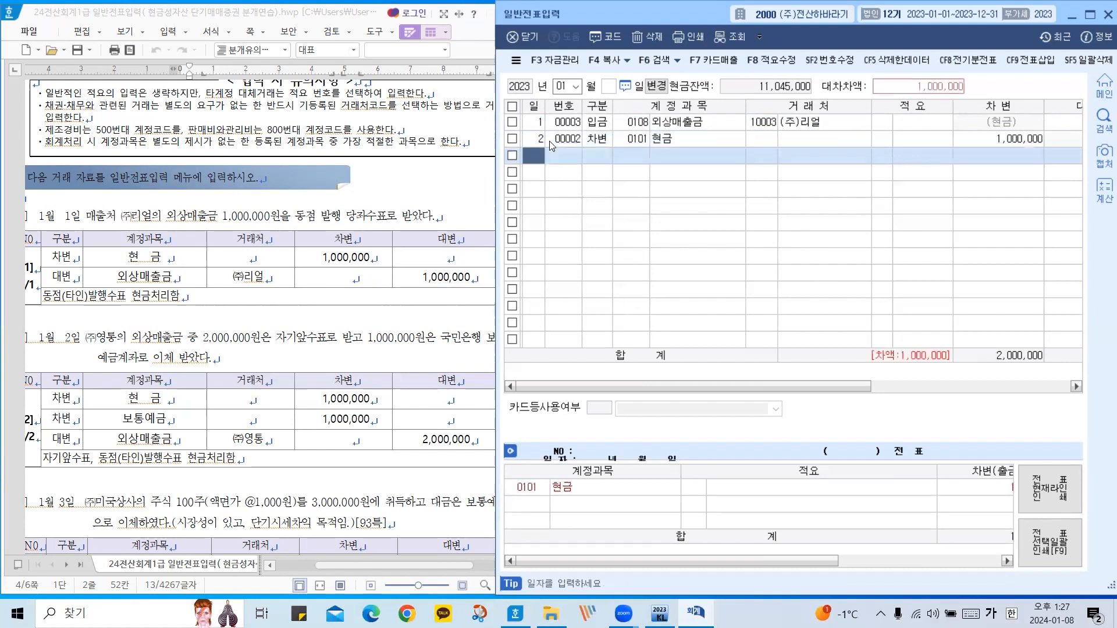
# Add a second January 2 차변 line with the account 0103 보통예금.
pyautogui.write('2')
pyautogui.press('Return')
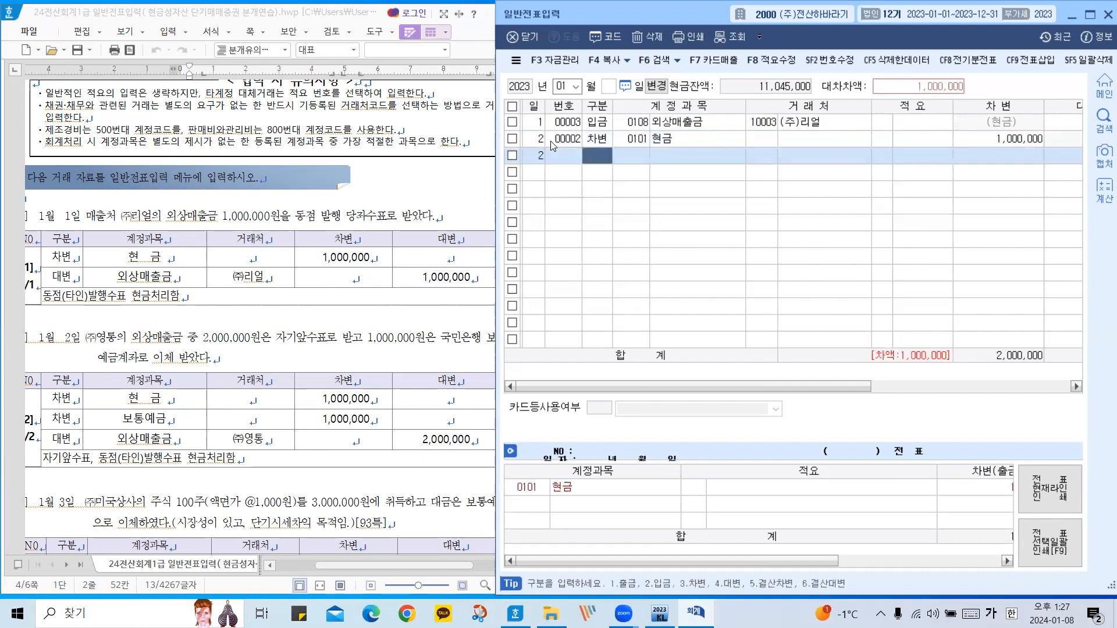
pyautogui.write('3보통')
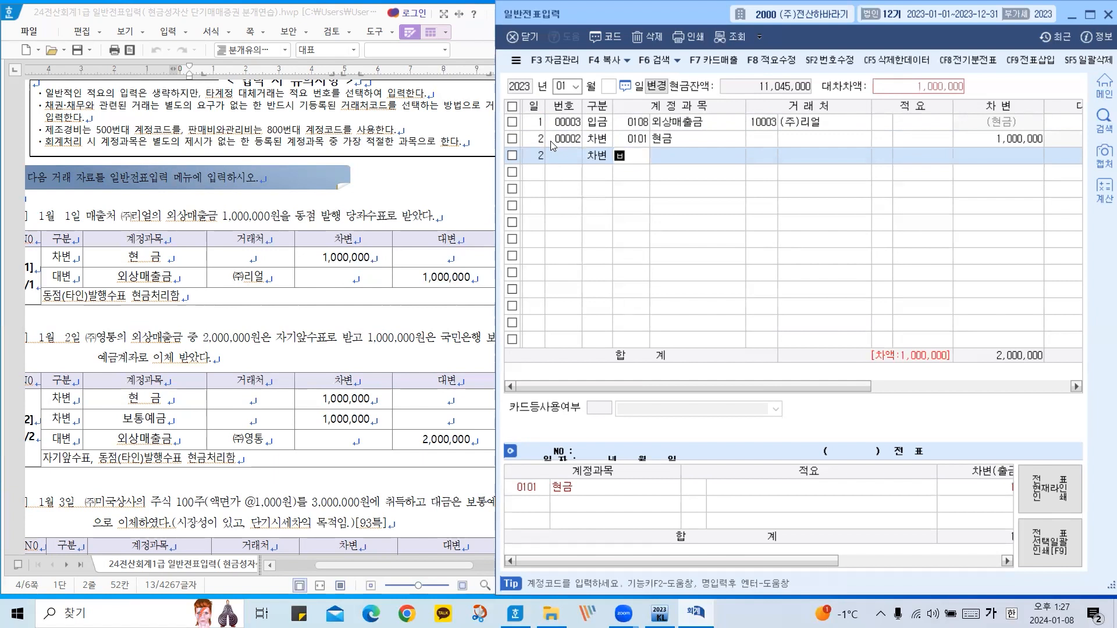
pyautogui.press('Return')
pyautogui.press('Return')
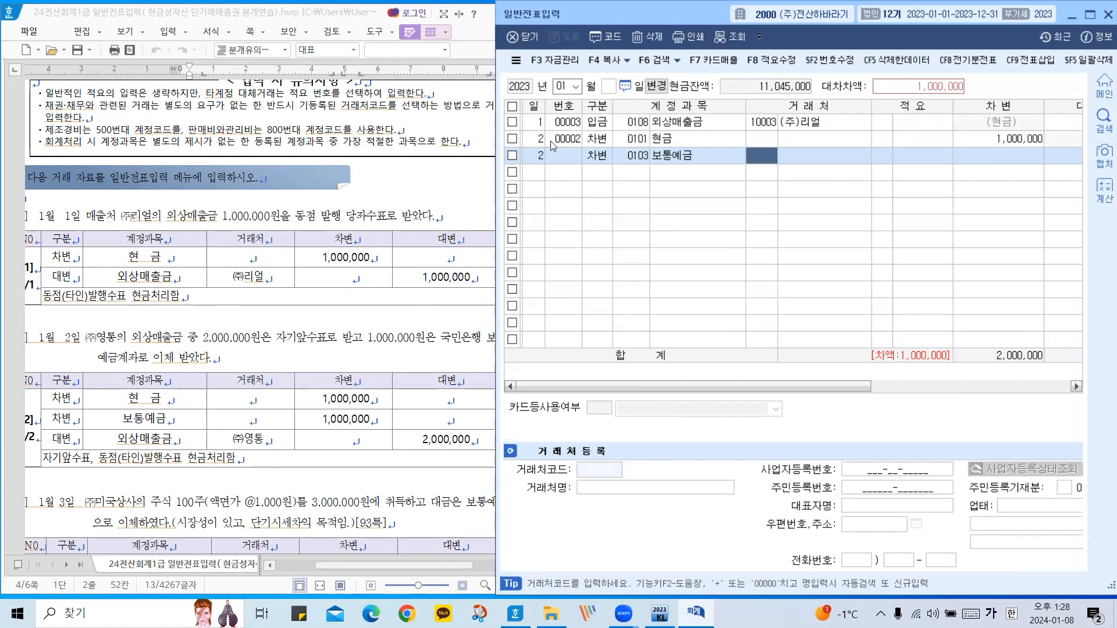
# Set the 보통예금 line's 거래처 to 국민은행/보통 and enter 1,000,000 as the 차변 amount.
pyautogui.write('국민')
pyautogui.press('Return')
pyautogui.press('Return')
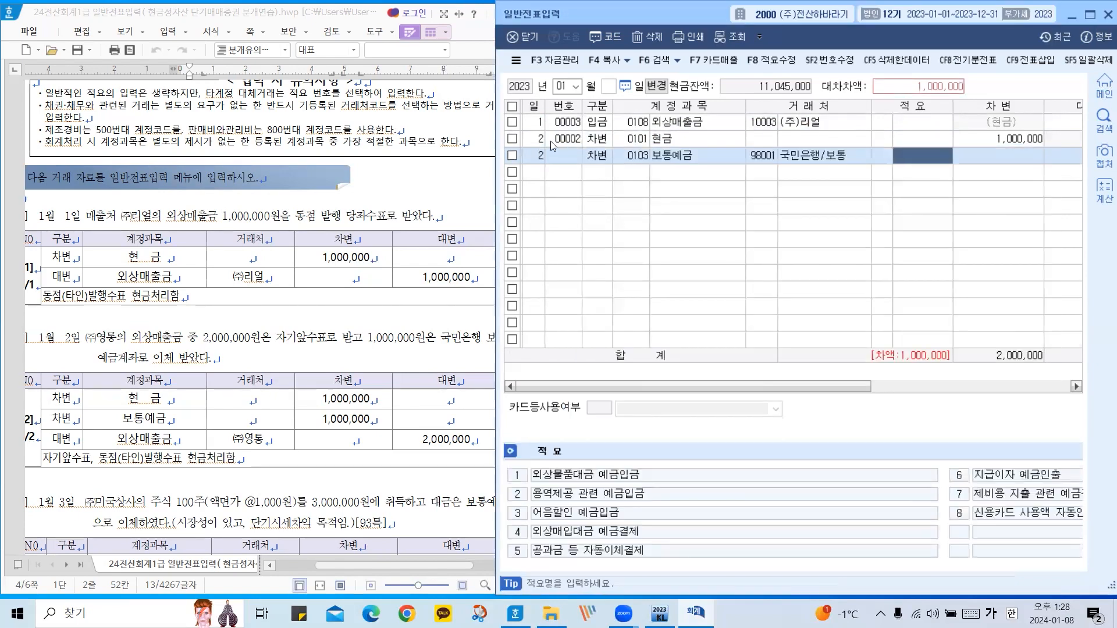
pyautogui.press('Return')
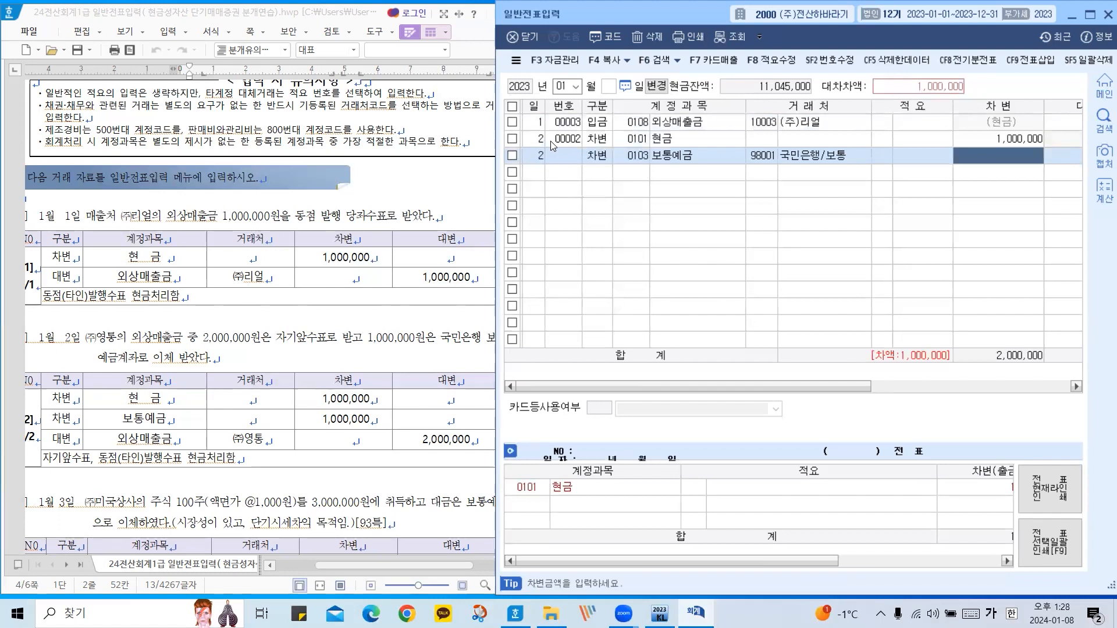
pyautogui.write('1000000')
pyautogui.press('Return')
# Add a January 2 대변 line with the account 0108 외상매출금.
pyautogui.write('2')
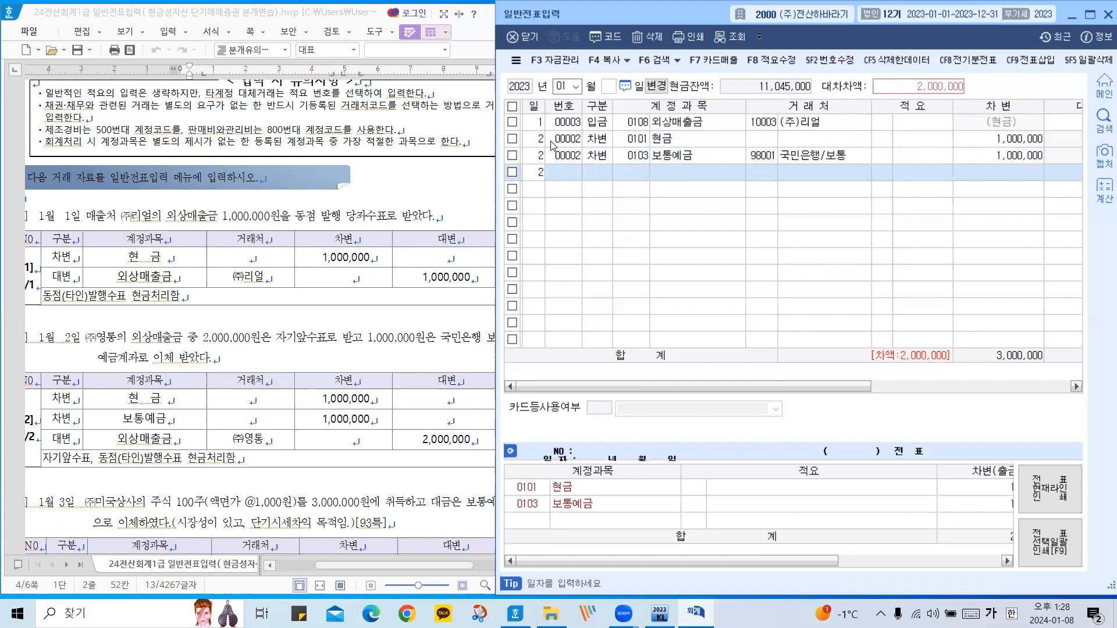
pyautogui.press('Return')
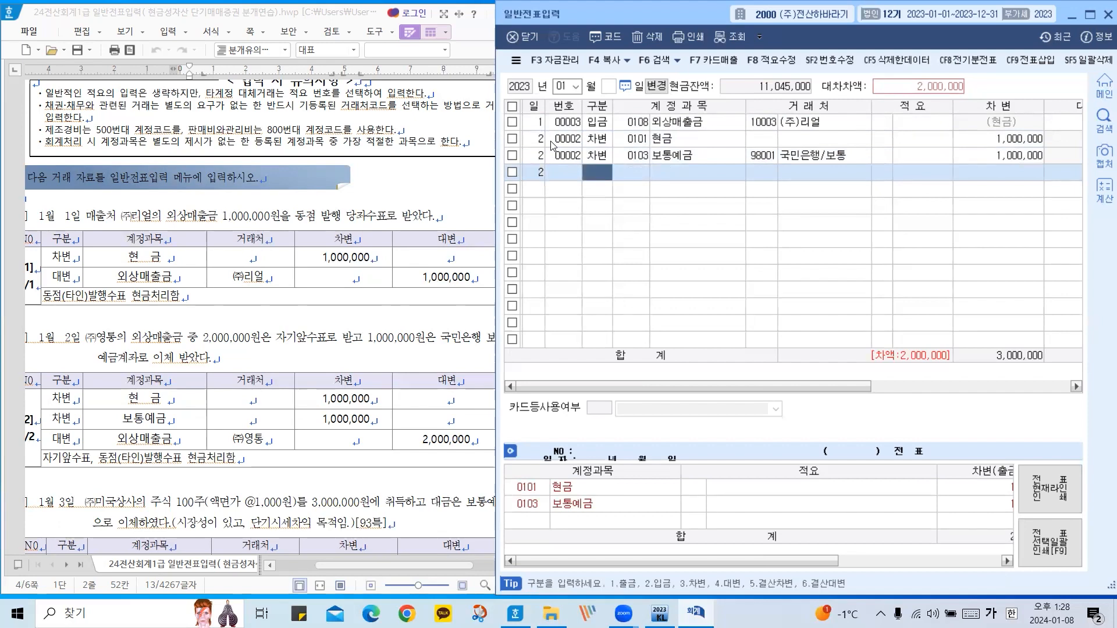
pyautogui.write('4')
pyautogui.write('외상')
pyautogui.press('Return')
pyautogui.press('Return')
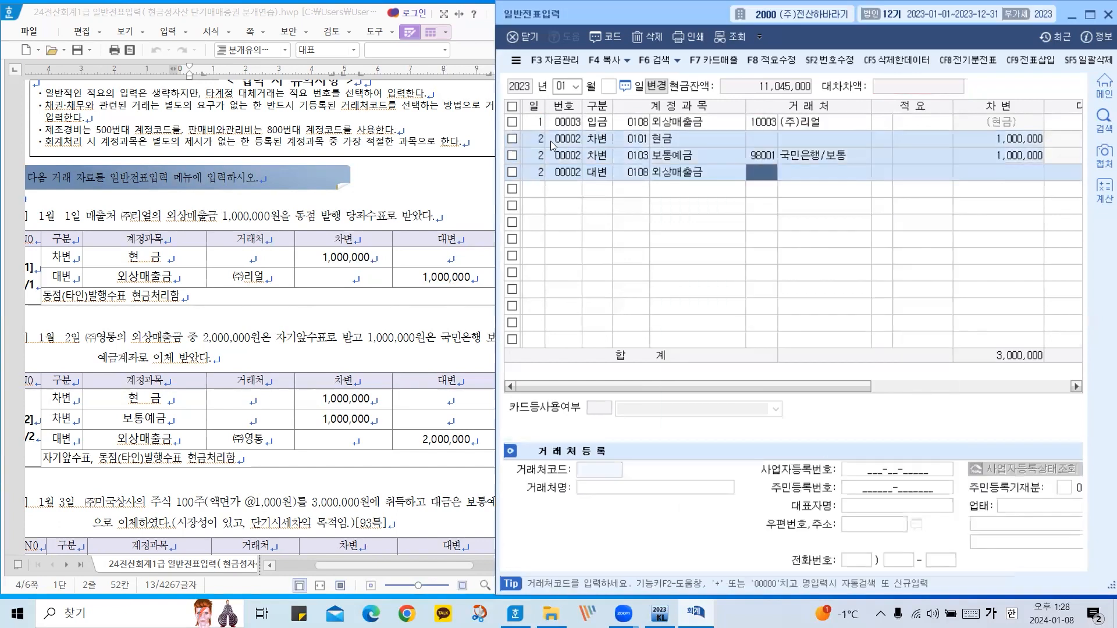
# Set the January 2 외상매출금 line's 거래처 to (주)영통 and accept 2,000,000 as the 대변 amount.
pyautogui.write('영통')
pyautogui.press('Return')
pyautogui.press('Return')
pyautogui.press('Return')
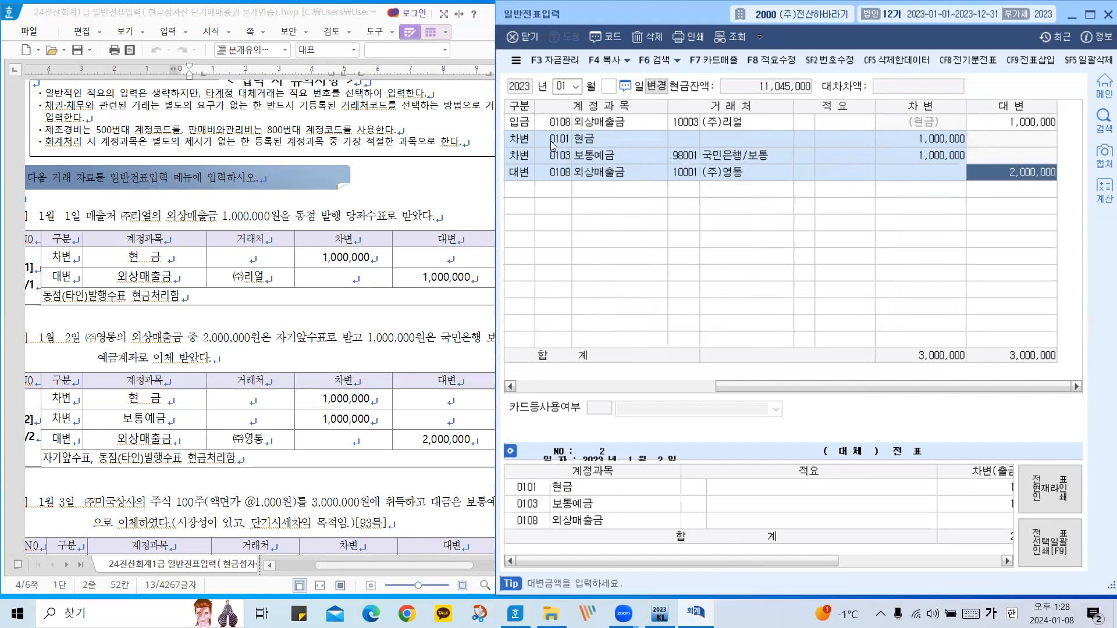
pyautogui.press('Return')
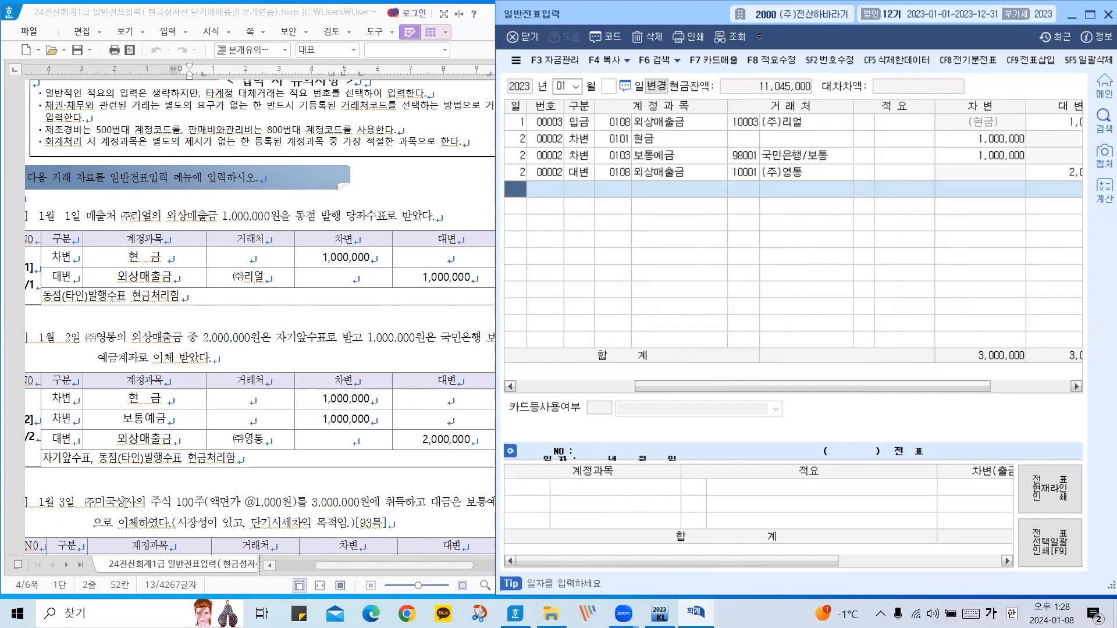
# Add a January 3 차변 line with the account 0107 단기매매증권.
pyautogui.scroll(-2, 124, 490)
pyautogui.scroll(-1, 99, 396)
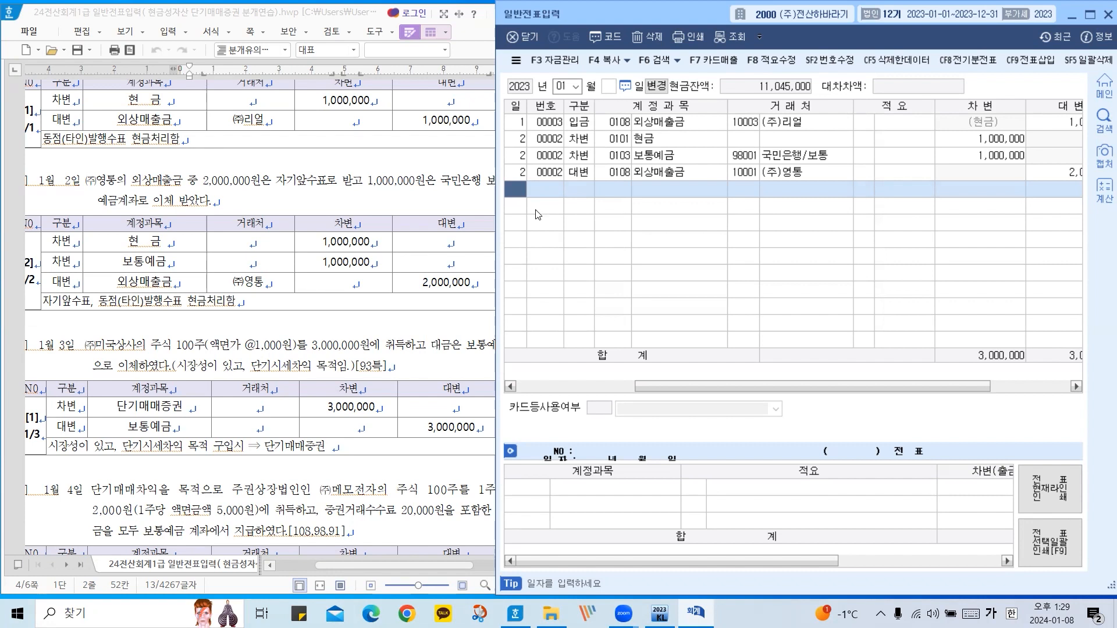
pyautogui.write('3')
pyautogui.press('Return')
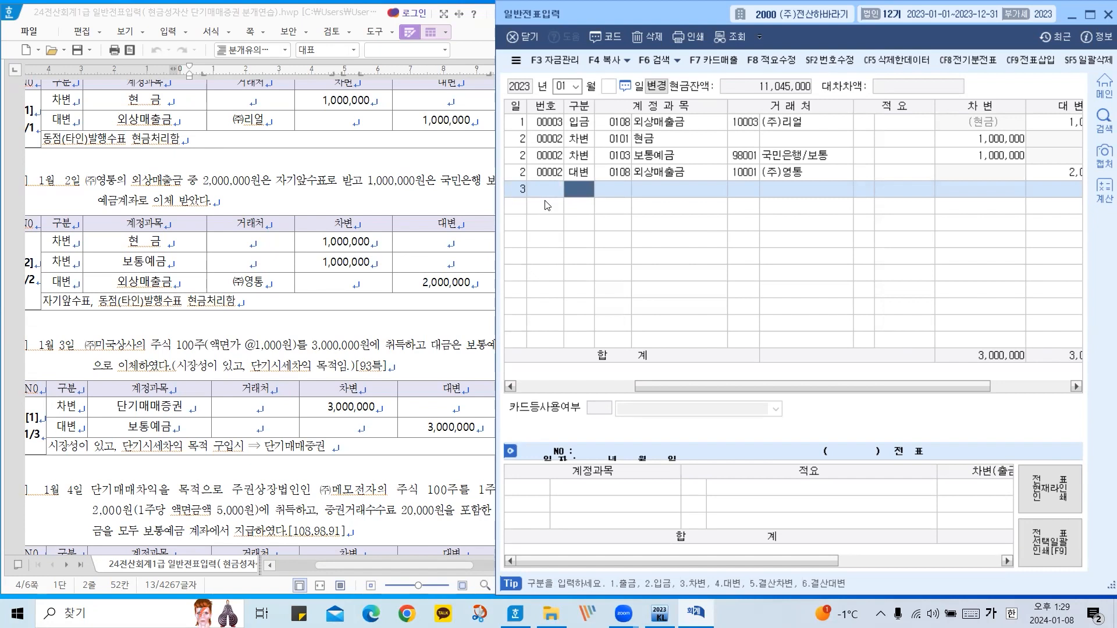
pyautogui.write('3')
pyautogui.press('Return')
pyautogui.write('단기')
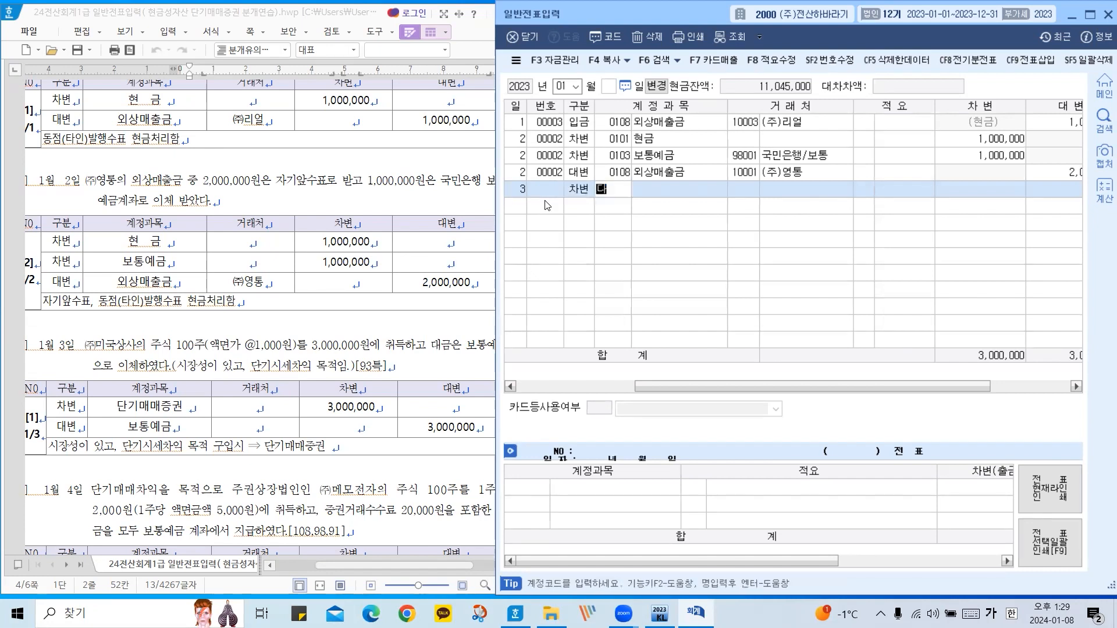
pyautogui.press('Return')
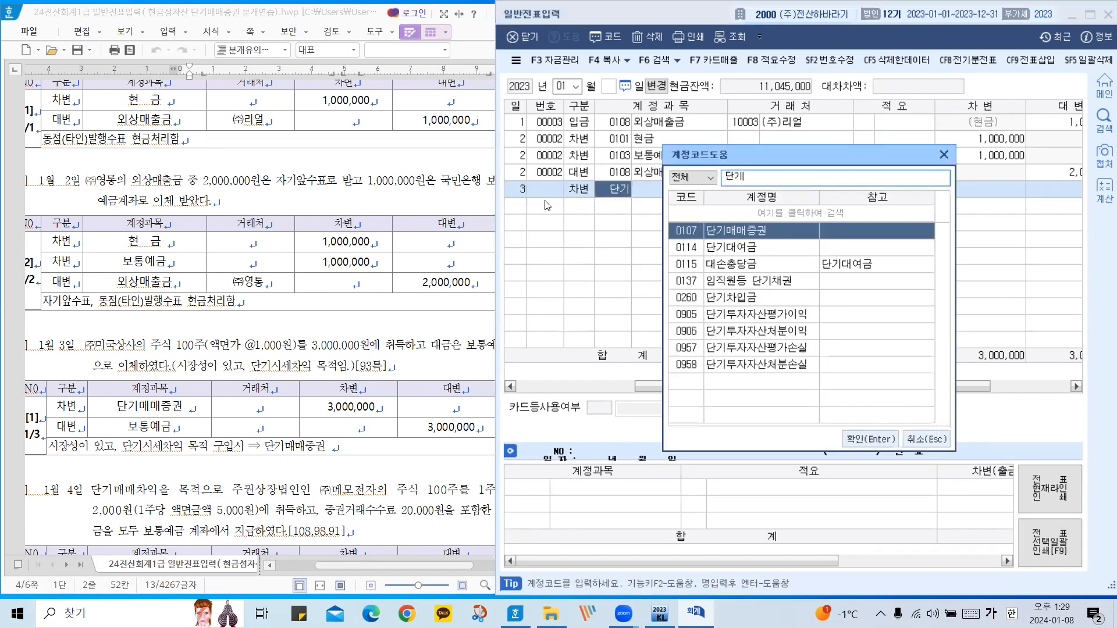
pyautogui.press('Return')
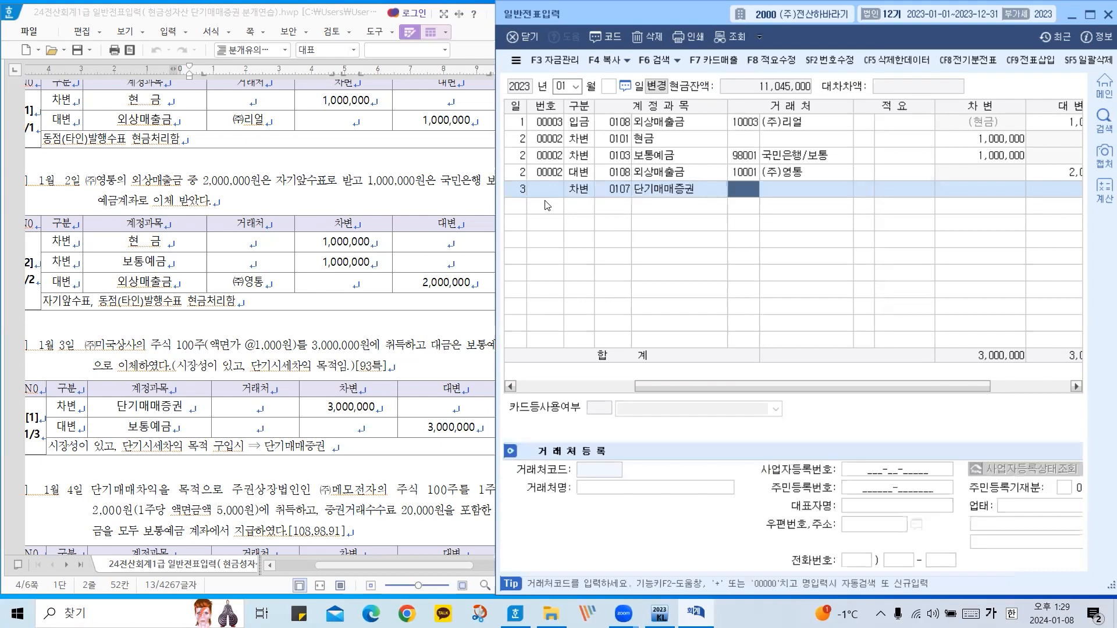
# Leave the January 3 단기매매증권 line's 거래처 and 적요 blank and enter 3,000,000 as the 차변 amount.
pyautogui.press('Return')
pyautogui.press('Return')
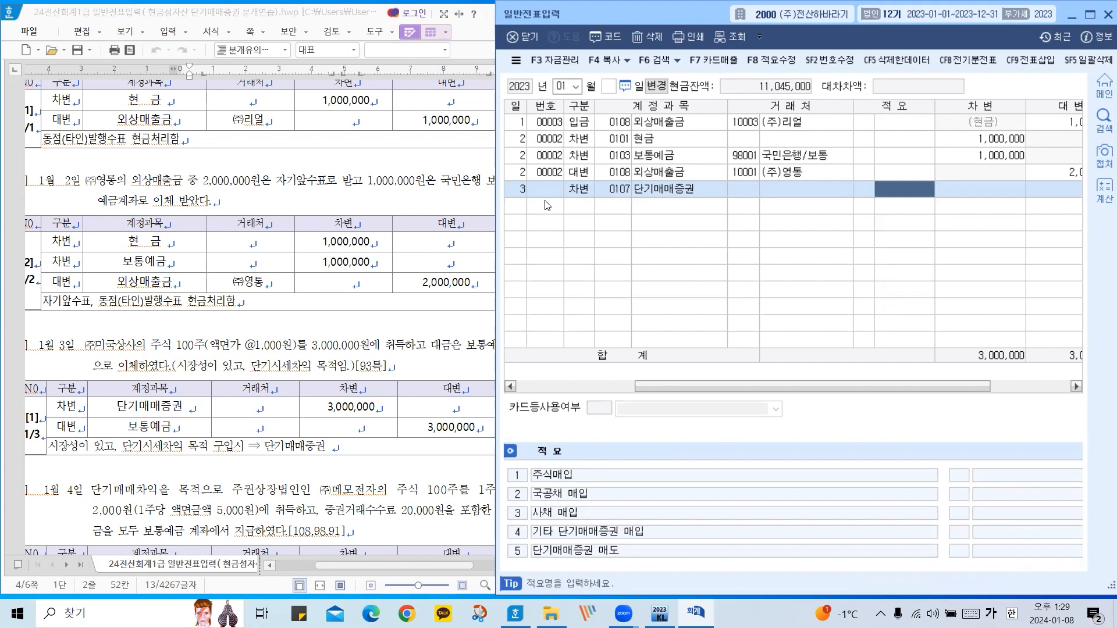
pyautogui.press('Return')
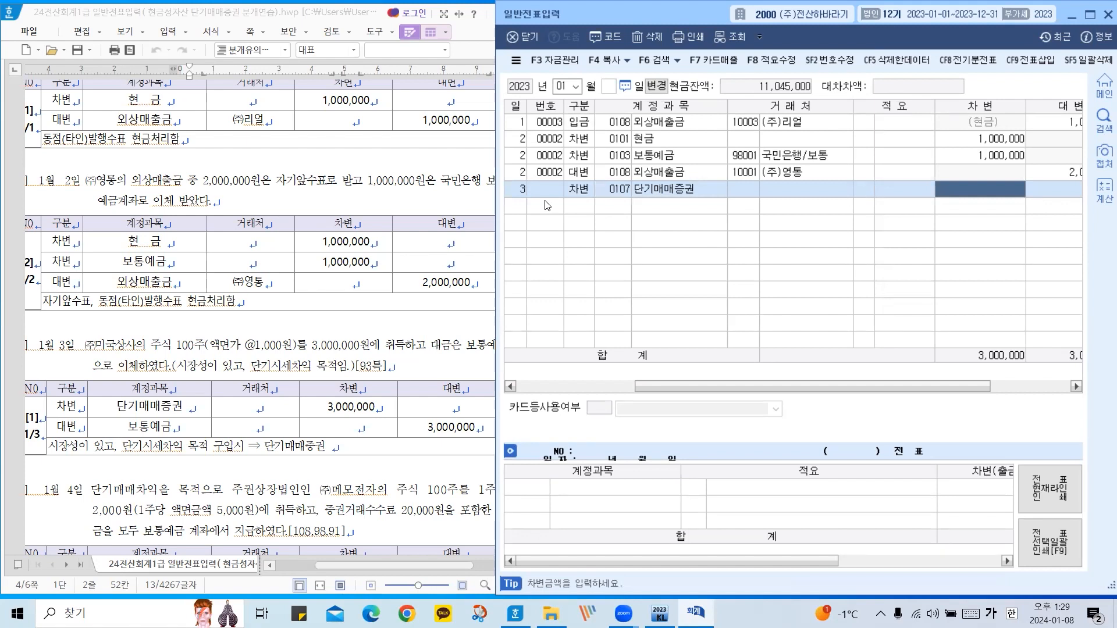
pyautogui.write('3000000')
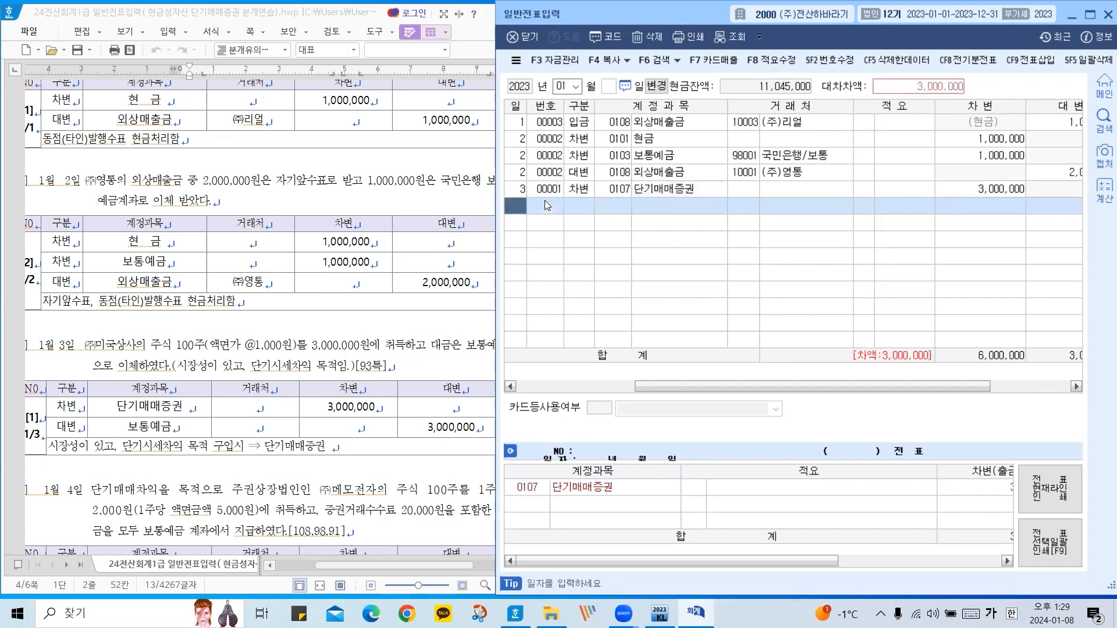
# Add a January 3 대변 line with the account 0103 보통예금.
pyautogui.write('3')
pyautogui.press('Return')
pyautogui.write('4')
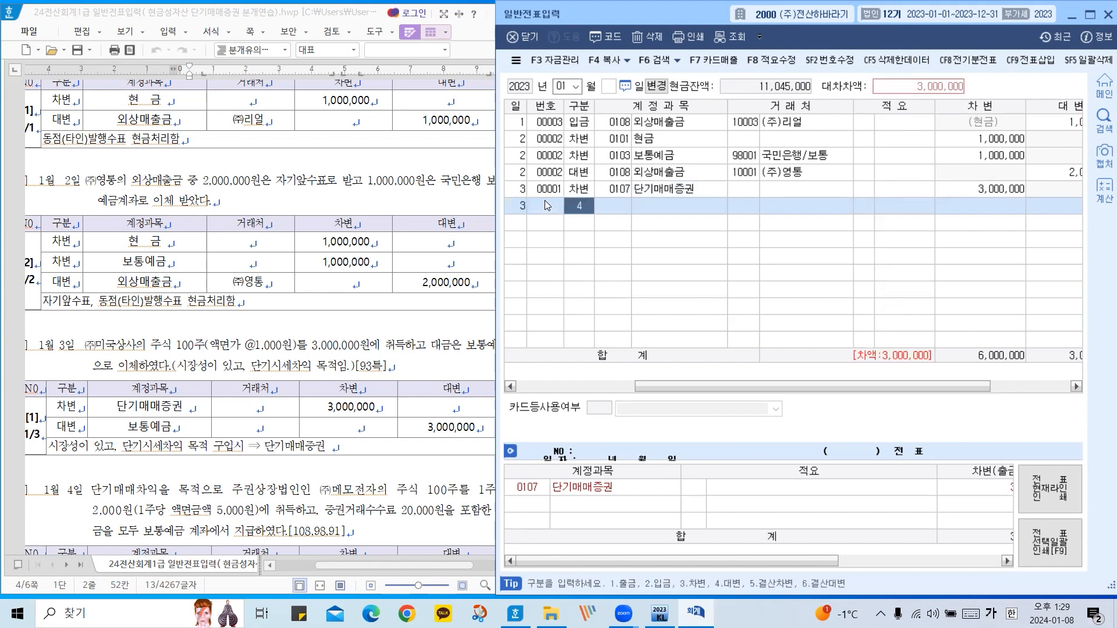
pyautogui.press('Return')
pyautogui.write('보통')
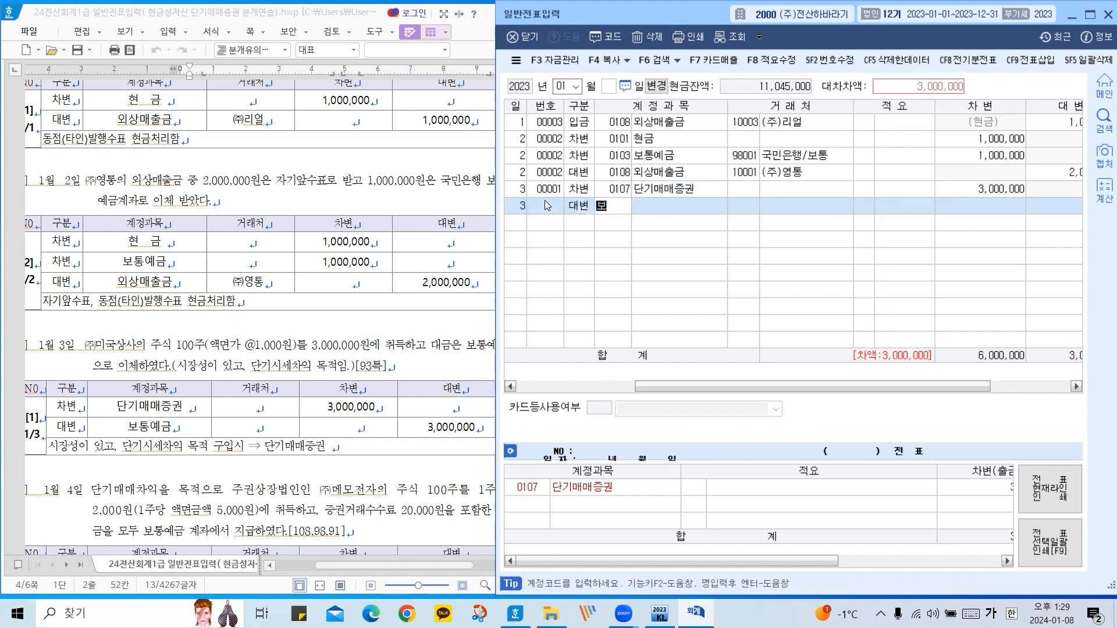
pyautogui.press('Return')
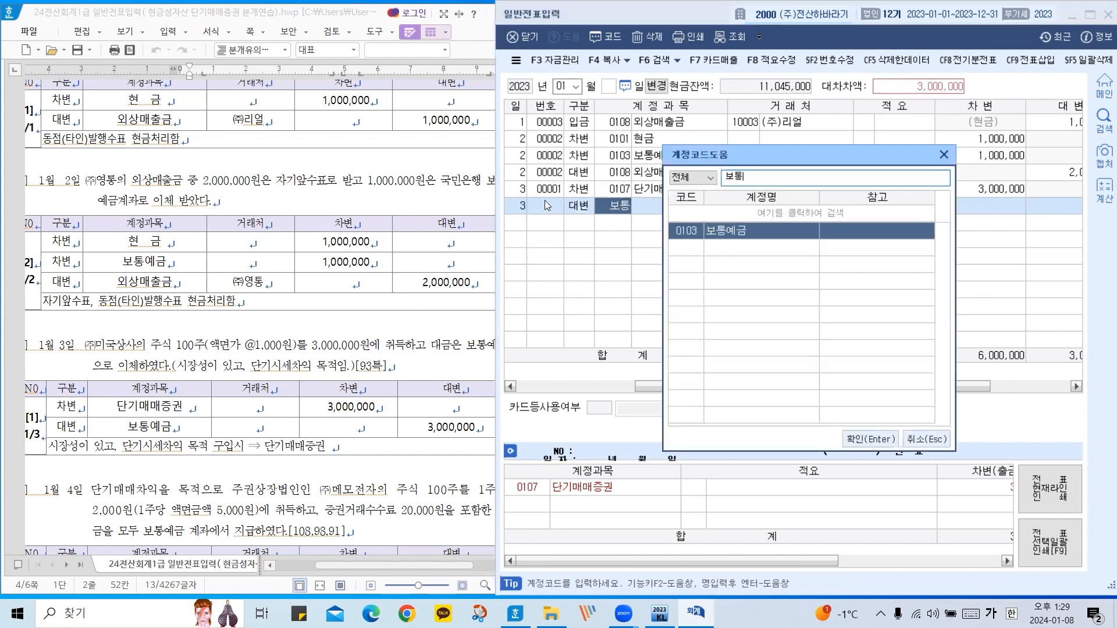
pyautogui.press('Return')
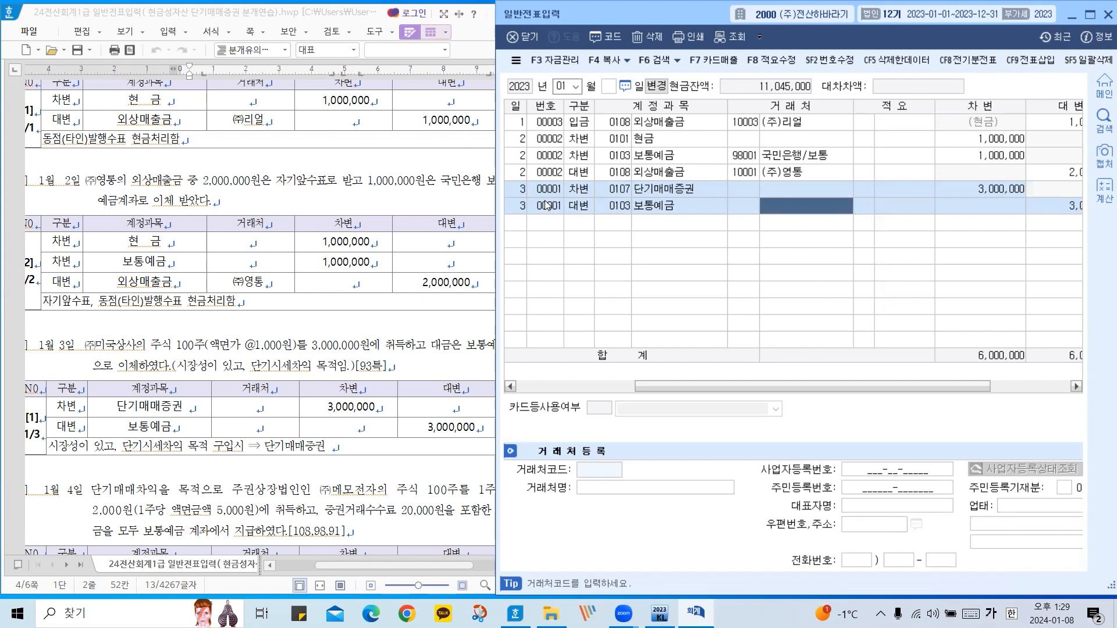
# Leave the January 3 보통예금 line's 거래처 and 적요 blank, accept 3,000,000 as the 대변 amount, and go to a new line.
pyautogui.press('Return')
pyautogui.press('Return')
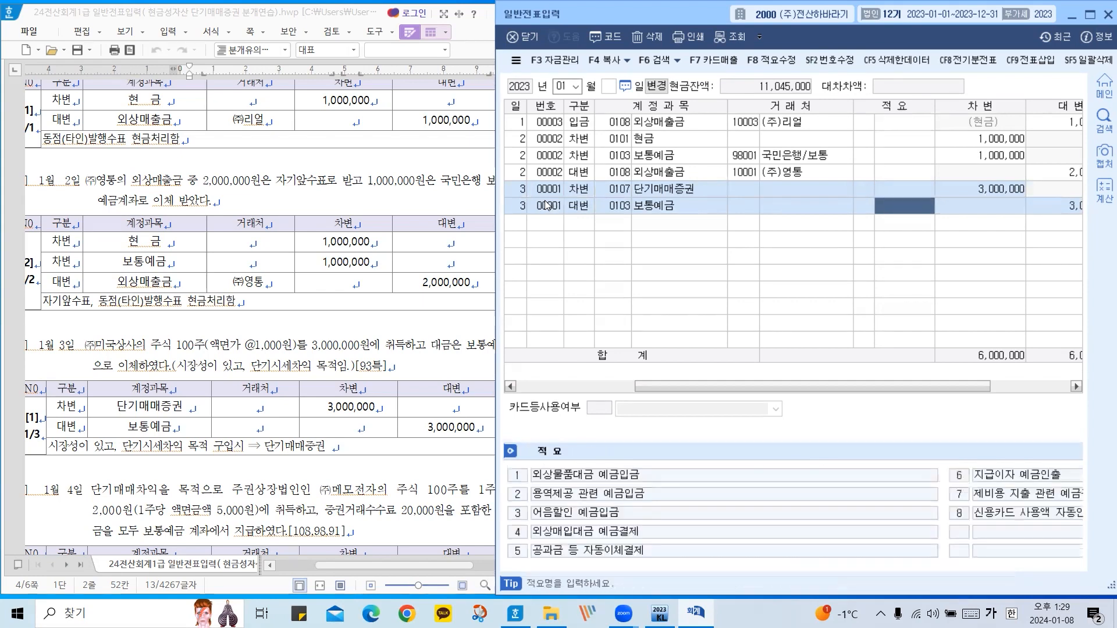
pyautogui.press('Return')
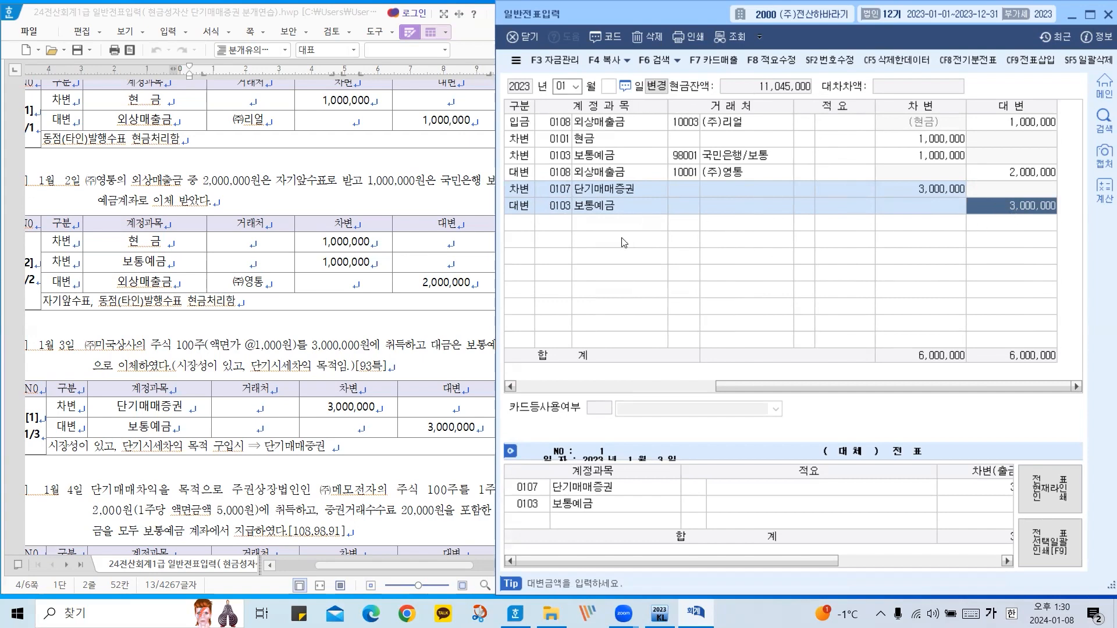
pyautogui.click(525, 222)
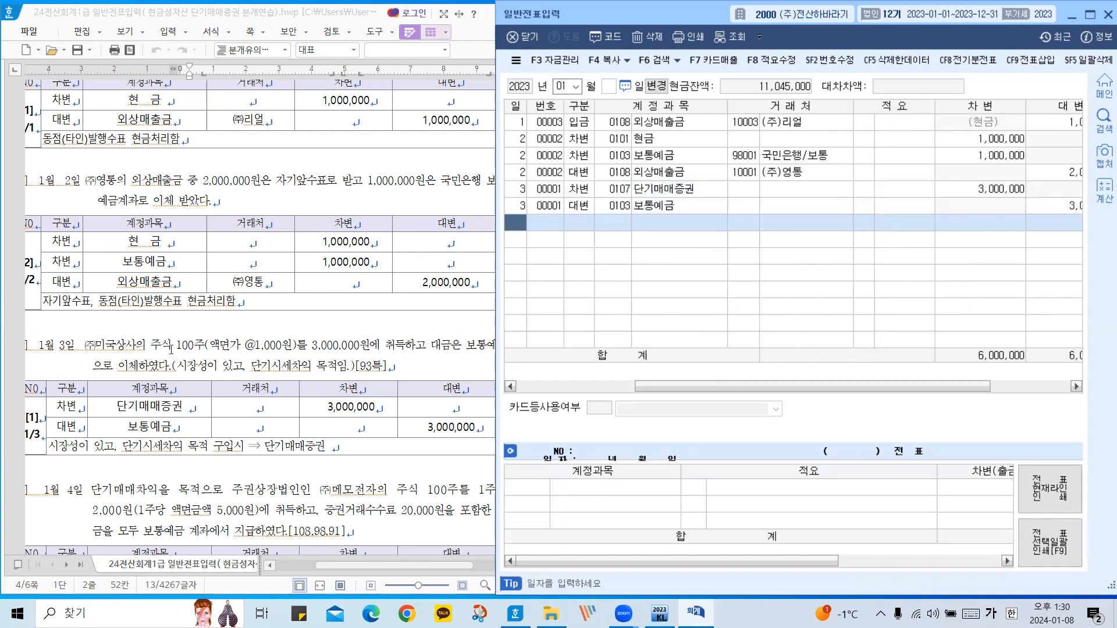
# Bring the January 4 exercise into view in the document and add a January 4 차변 line with the account 0107 단기매매증권.
pyautogui.scroll(-3, 170, 349)
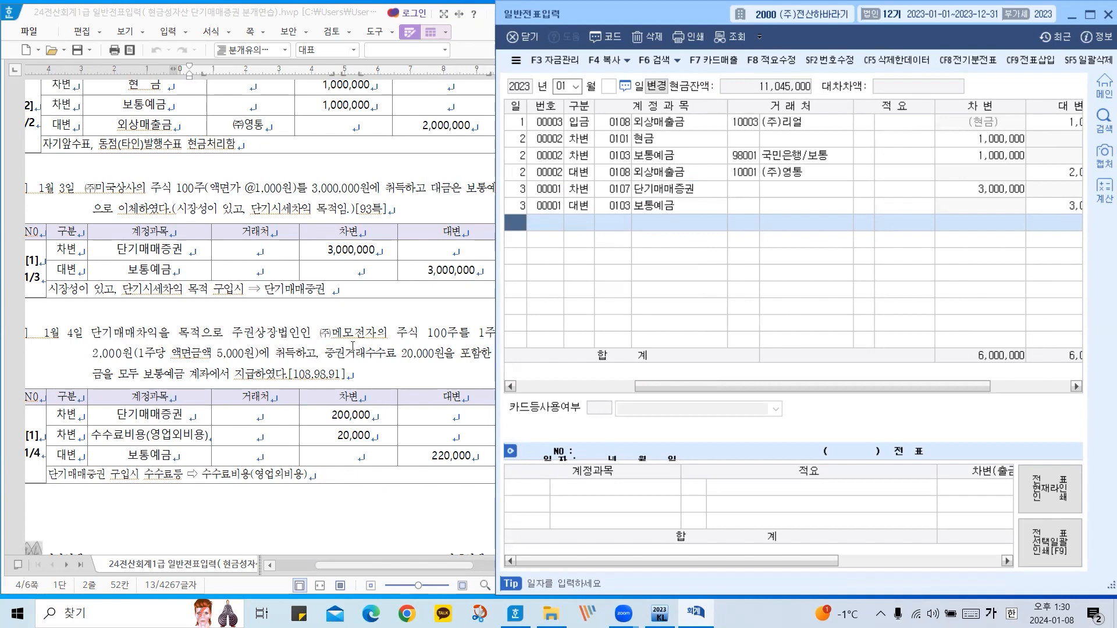
pyautogui.click(411, 536)
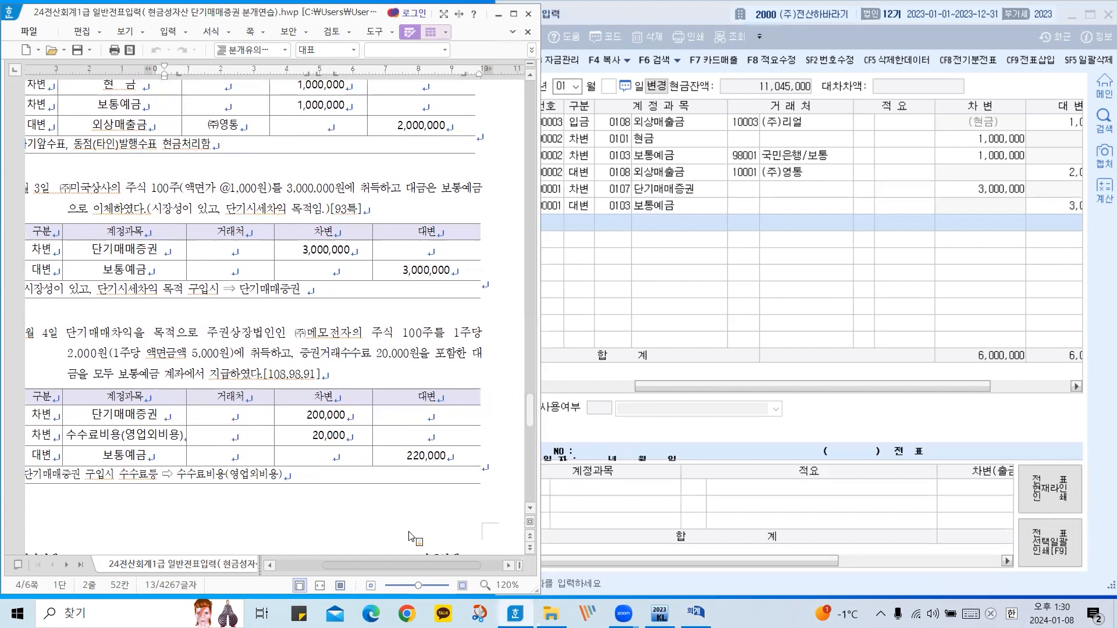
pyautogui.hscroll(-2, 411, 536)
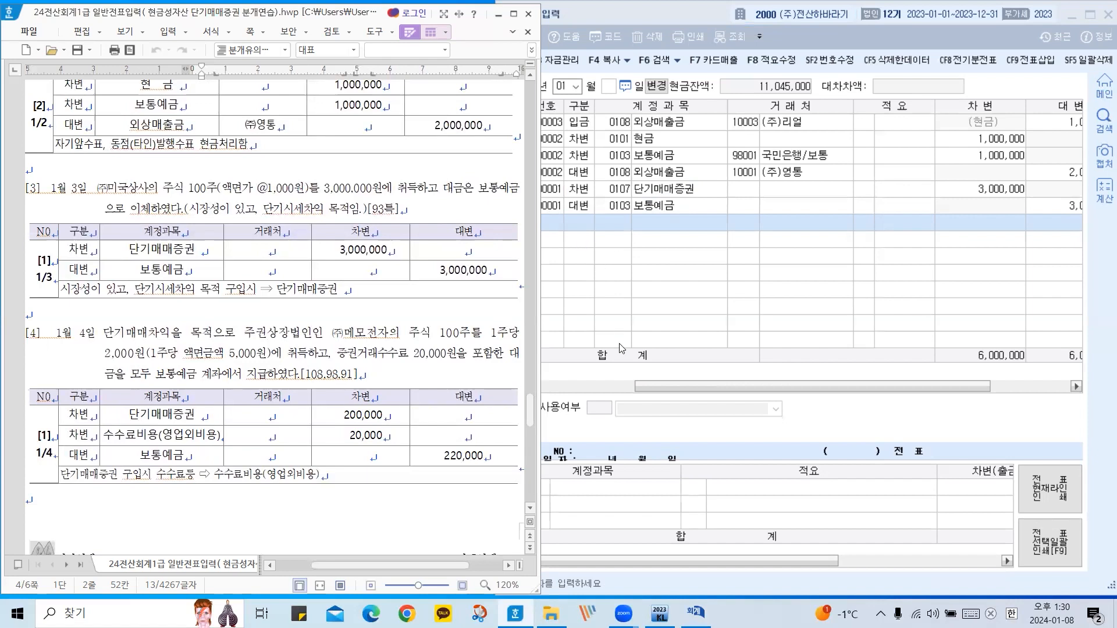
pyautogui.click(641, 393)
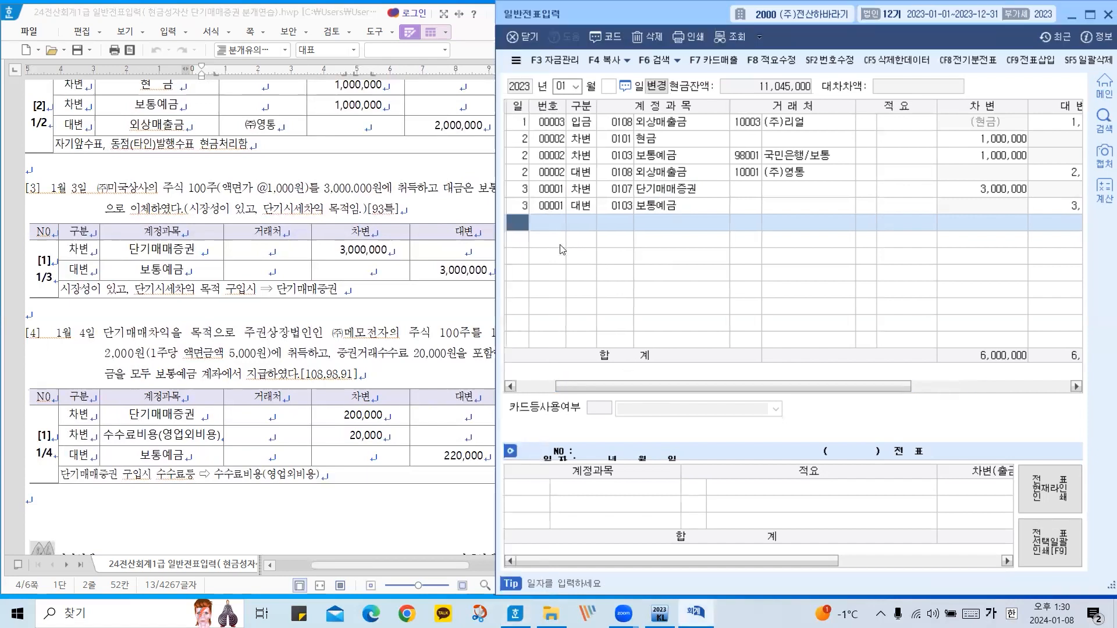
pyautogui.write('4')
pyautogui.press('Return')
pyautogui.write('3')
pyautogui.press('Return')
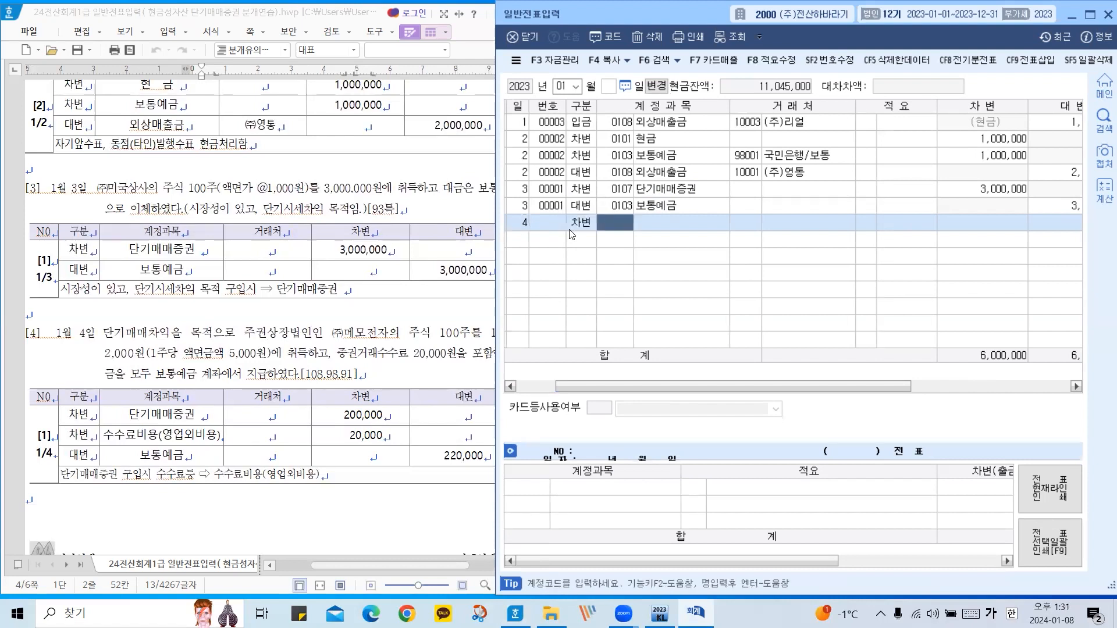
pyautogui.write('단기')
pyautogui.press('Return')
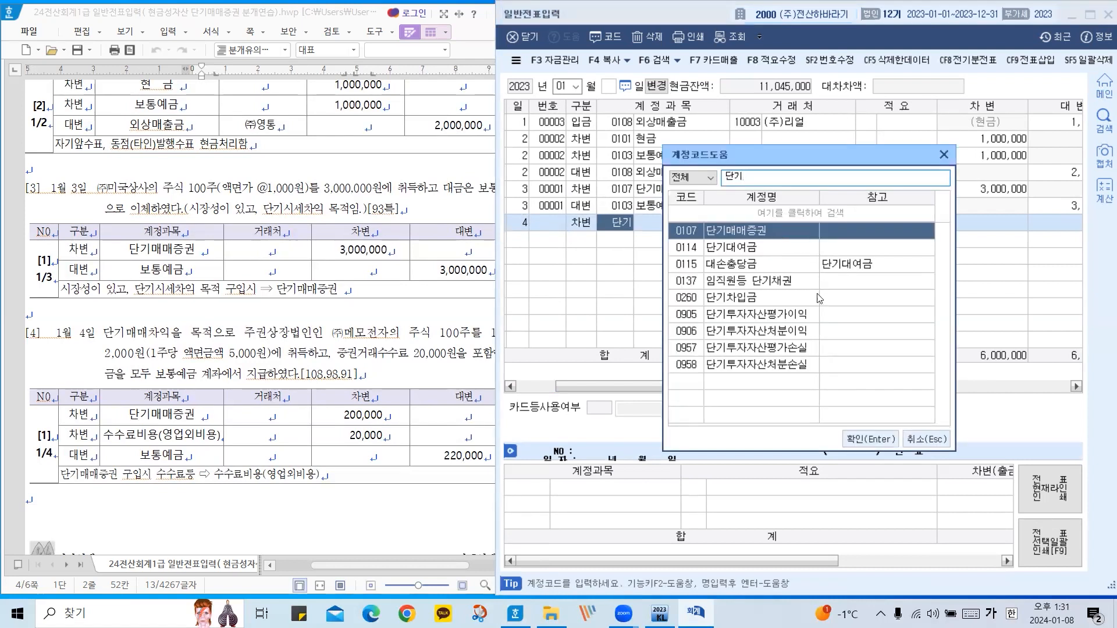
pyautogui.click(867, 442)
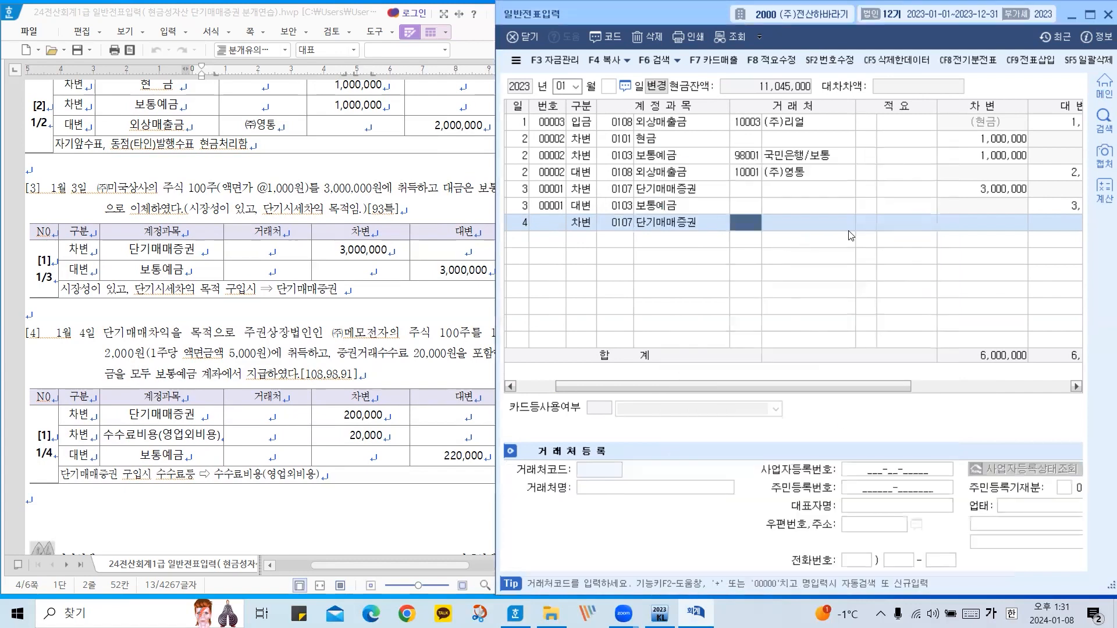
# Leave the January 4 단기매매증권 line's 거래처 and 적요 blank and enter 200,000 as the 차변 amount.
pyautogui.press('Return')
pyautogui.press('Return')
pyautogui.press('Return')
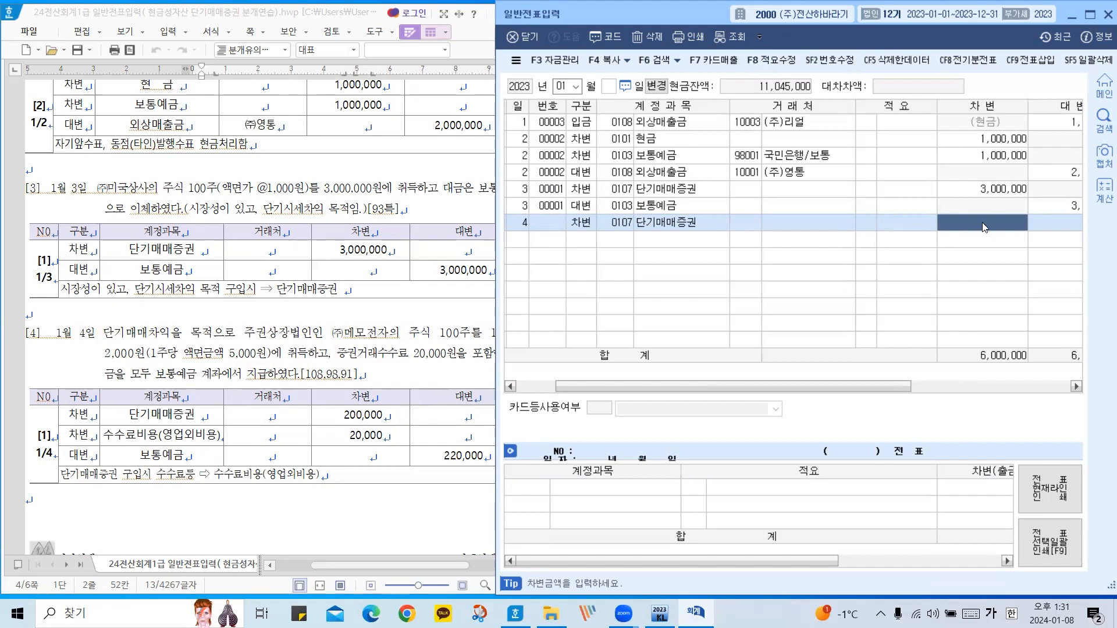
pyautogui.write('2000000')
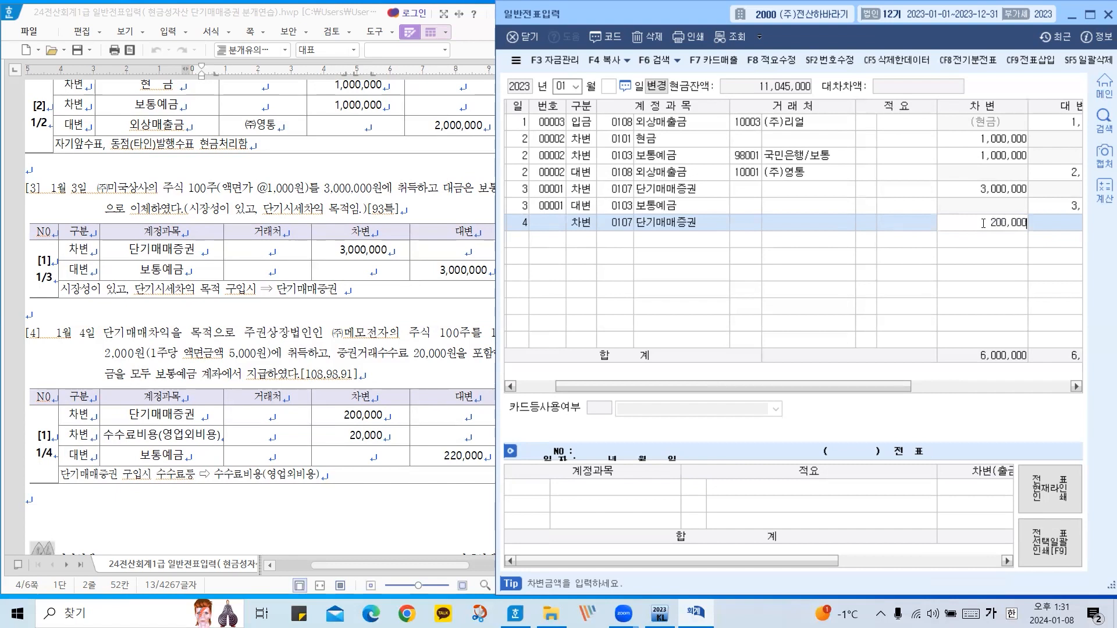
pyautogui.press('Return')
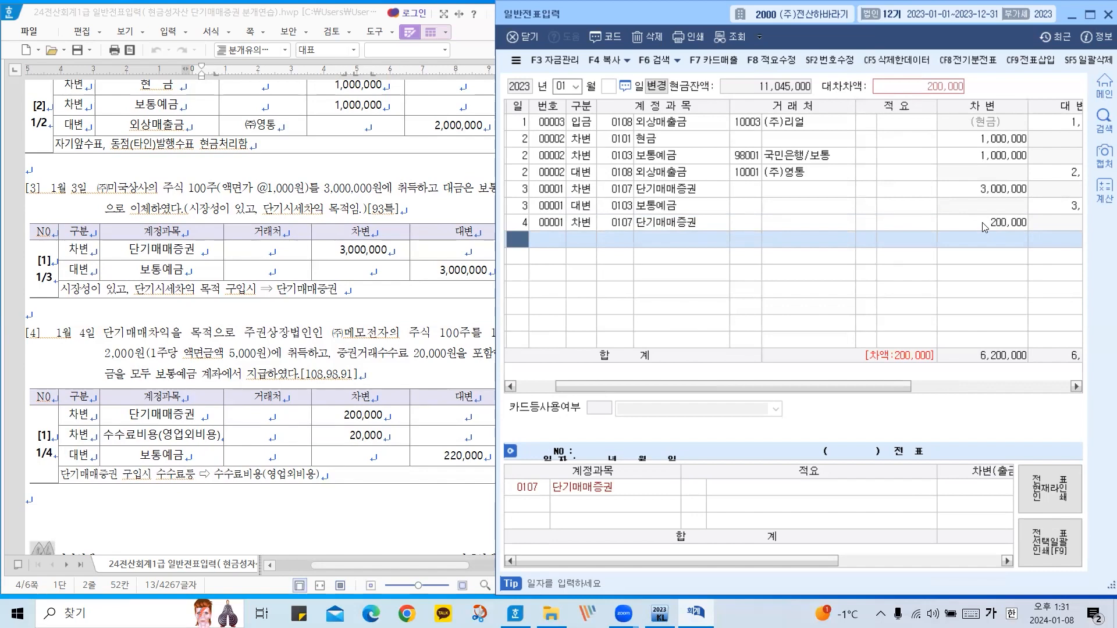
# Add a second January 4 차변 line with the non-operating expense account 0984 수수료비용.
pyautogui.write('4')
pyautogui.press('Return')
pyautogui.write('3')
pyautogui.press('Return')
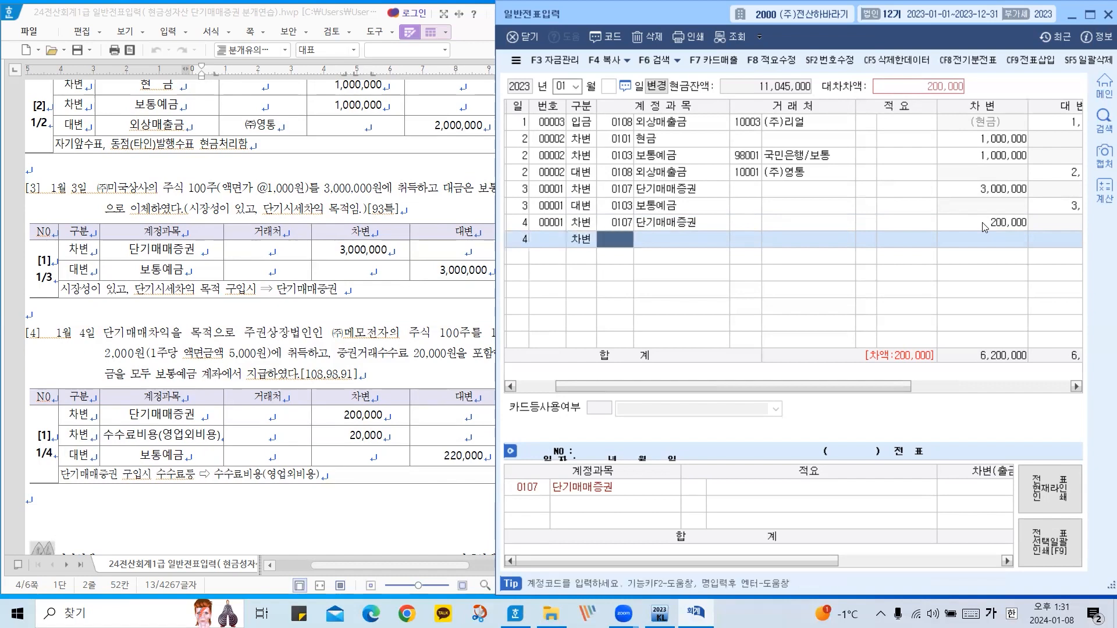
pyautogui.write('수수')
pyautogui.press('Return')
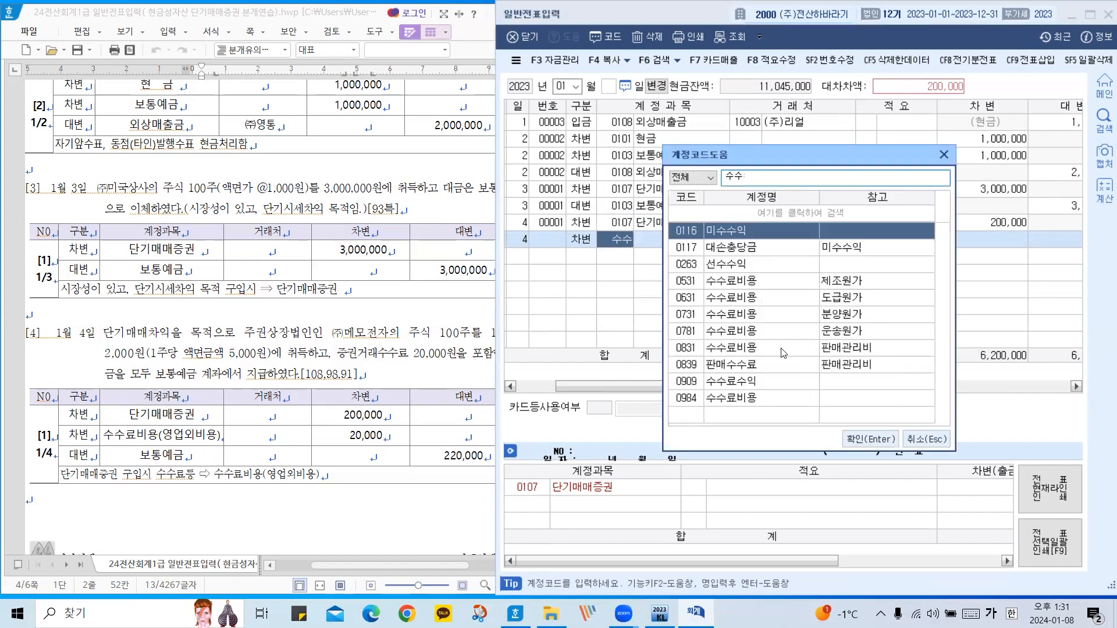
pyautogui.click(752, 350)
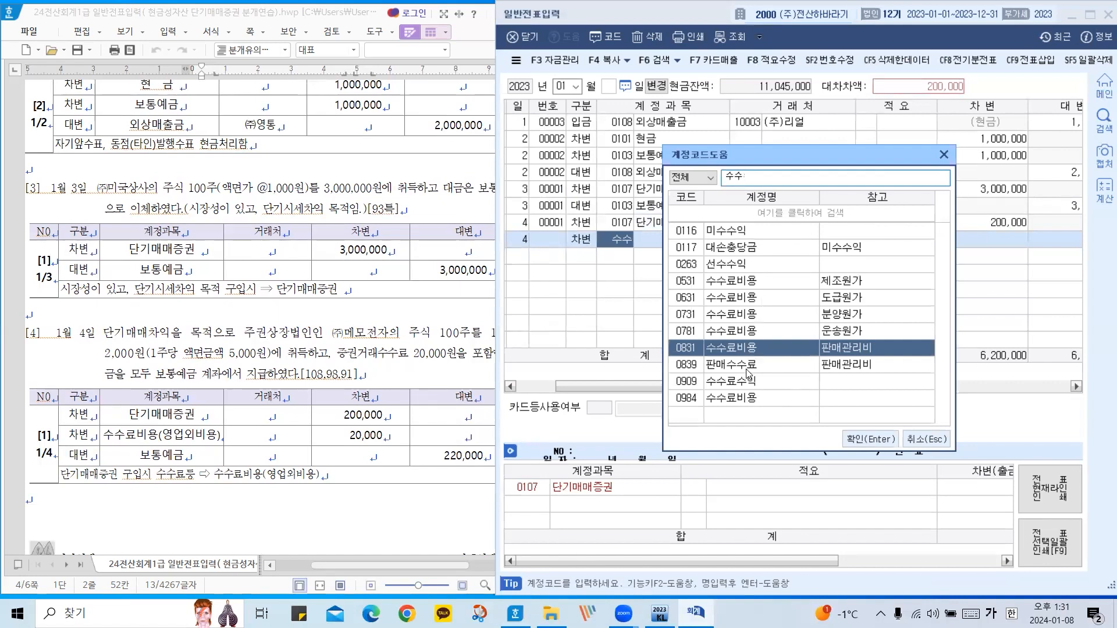
pyautogui.click(735, 401)
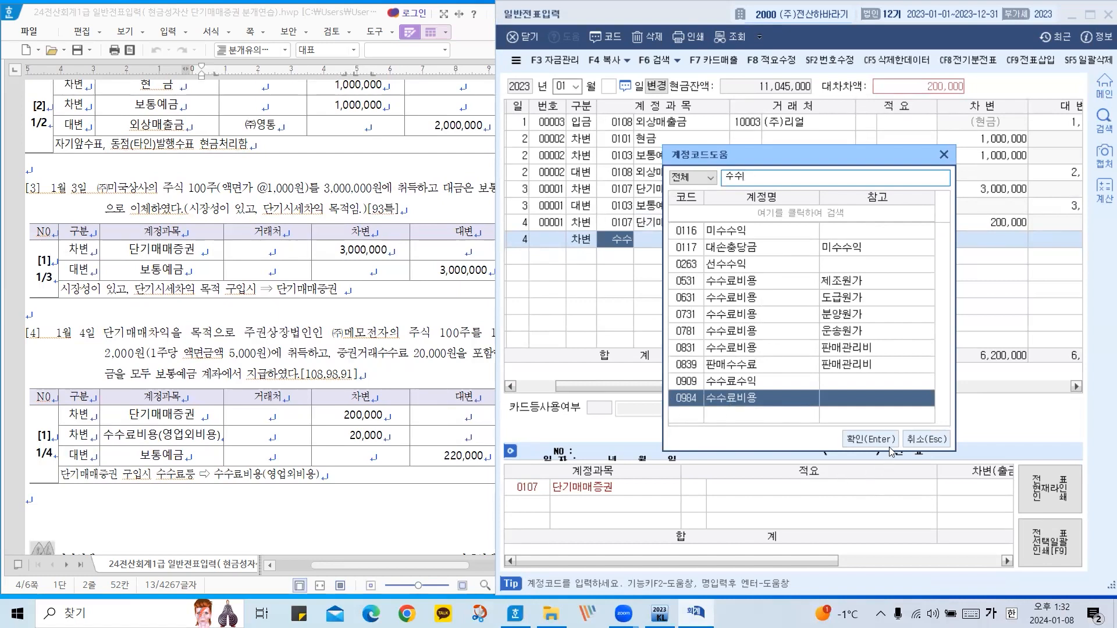
pyautogui.click(858, 440)
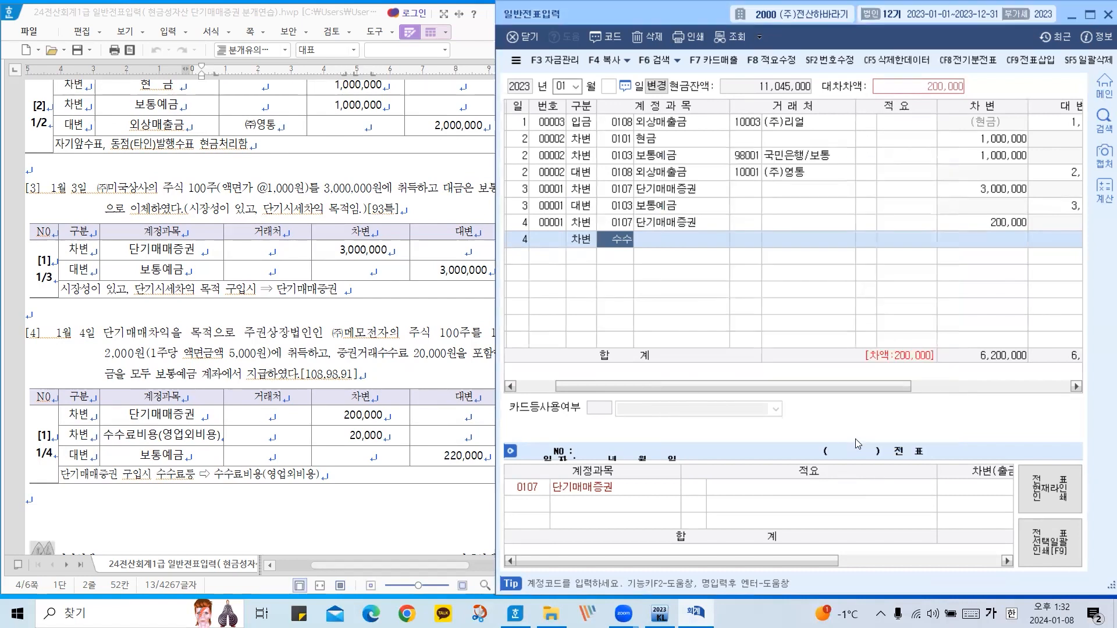
# Enter 20,000 as the 차변 amount of the January 4 수수료비용 line.
pyautogui.click(961, 242)
pyautogui.write('20000')
pyautogui.press('Return')
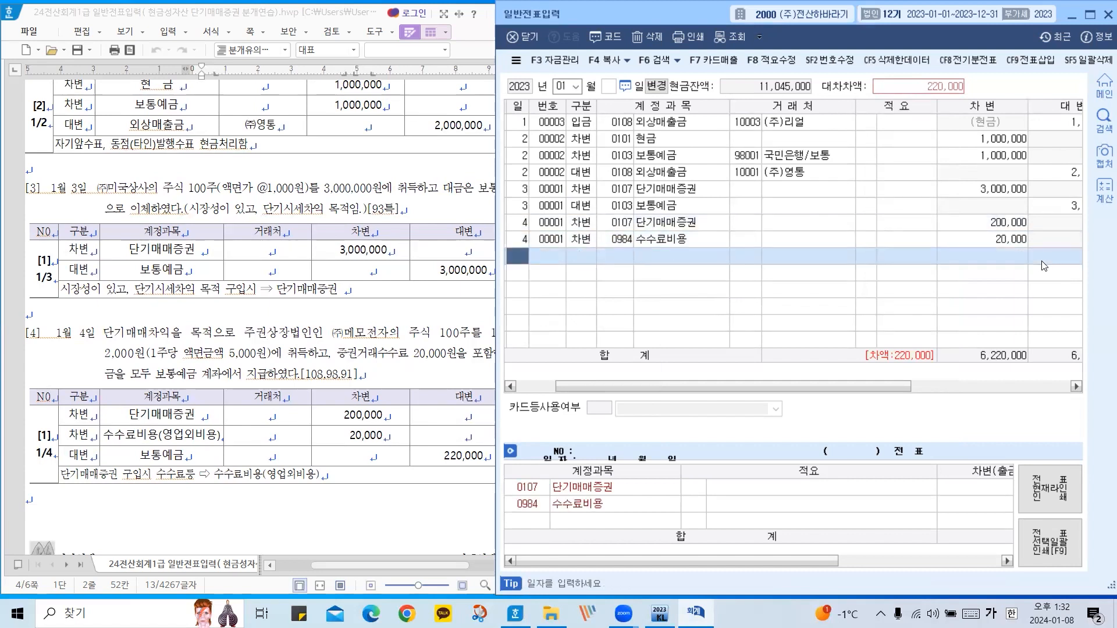
# Add a January 4 대변 line with the account 0103 보통예금.
pyautogui.write('4')
pyautogui.press('Return')
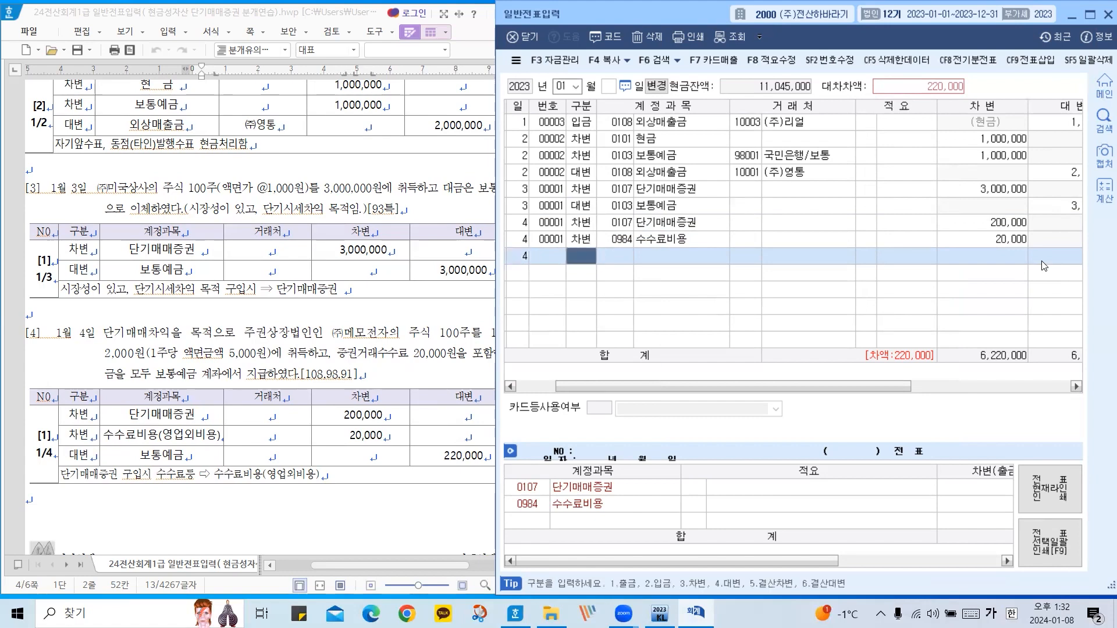
pyautogui.write('4')
pyautogui.press('Return')
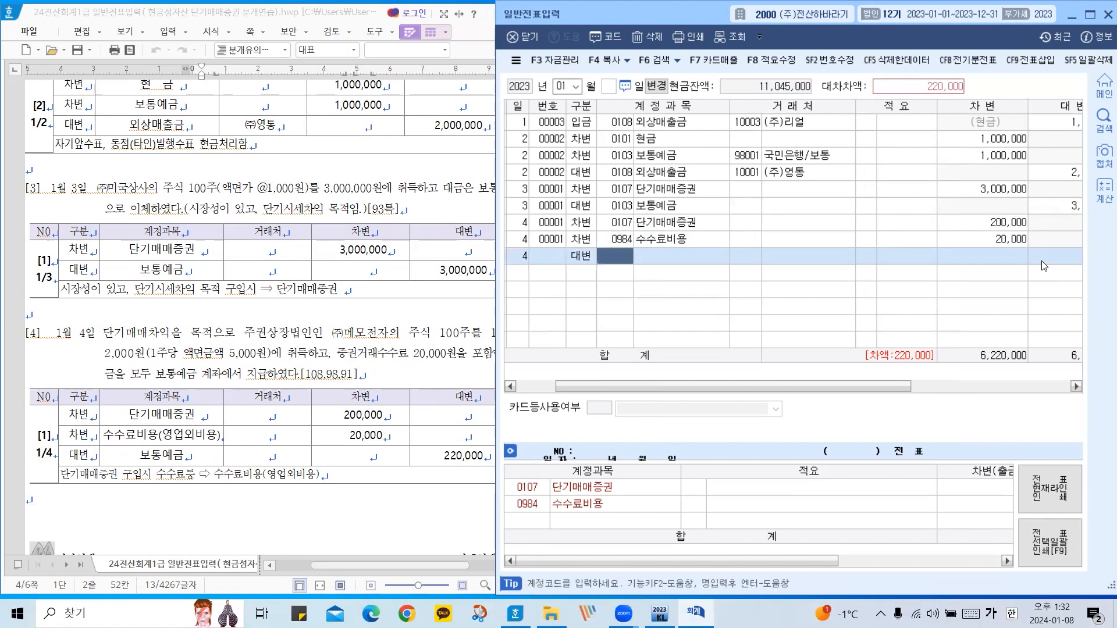
pyautogui.write('보통')
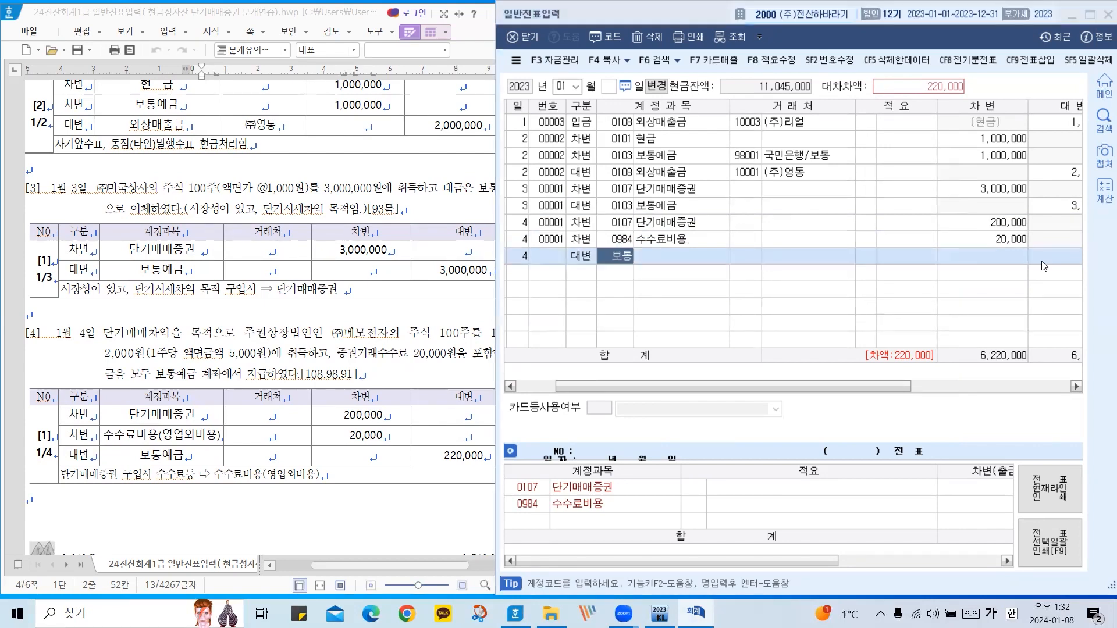
pyautogui.press('Return')
pyautogui.press('Return')
# Leave the January 4 보통예금 line's 거래처 and 적요 blank and accept 220,000 as the 대변 amount.
pyautogui.press('Return')
pyautogui.press('Return')
pyautogui.press('Return')
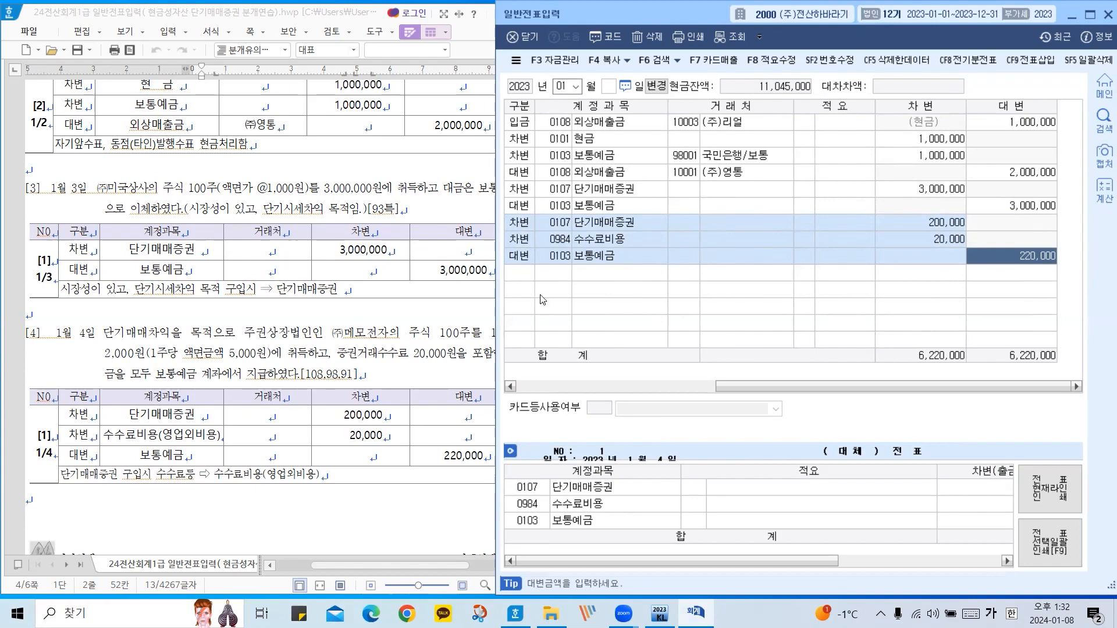
# Bring up textbook transaction [5] and start a new voucher line dated January 5 below the January 4 lines.
pyautogui.scroll(-2, 217, 347)
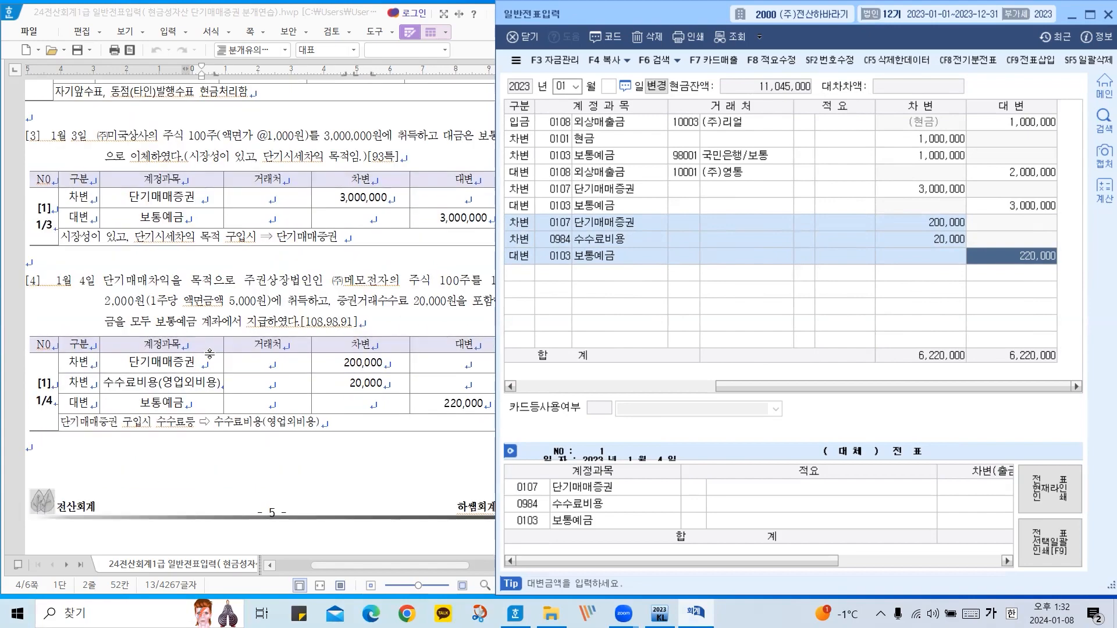
pyautogui.scroll(-8, 210, 353)
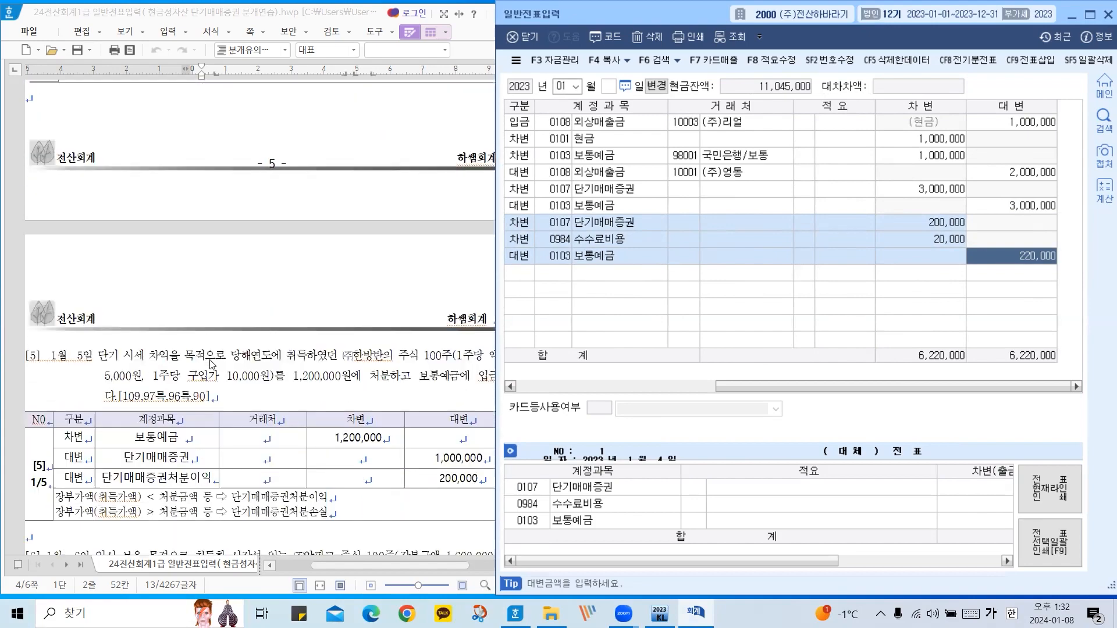
pyautogui.scroll(-1, 207, 365)
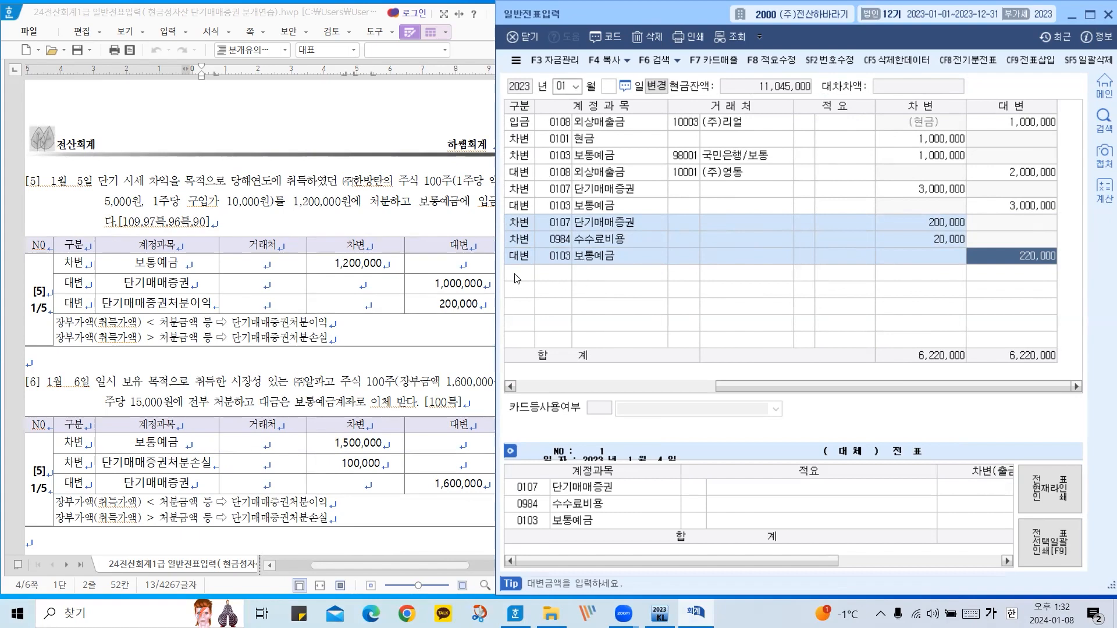
pyautogui.moveTo(773, 386); pyautogui.dragTo(545, 389)
pyautogui.click(538, 279)
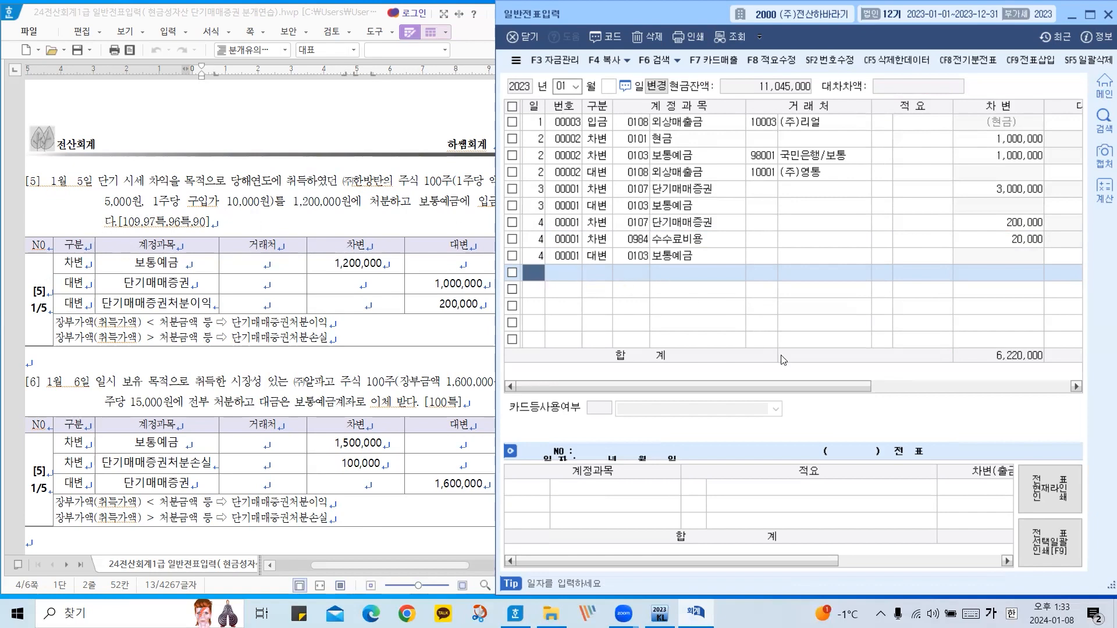
pyautogui.write('5')
pyautogui.press('Return')
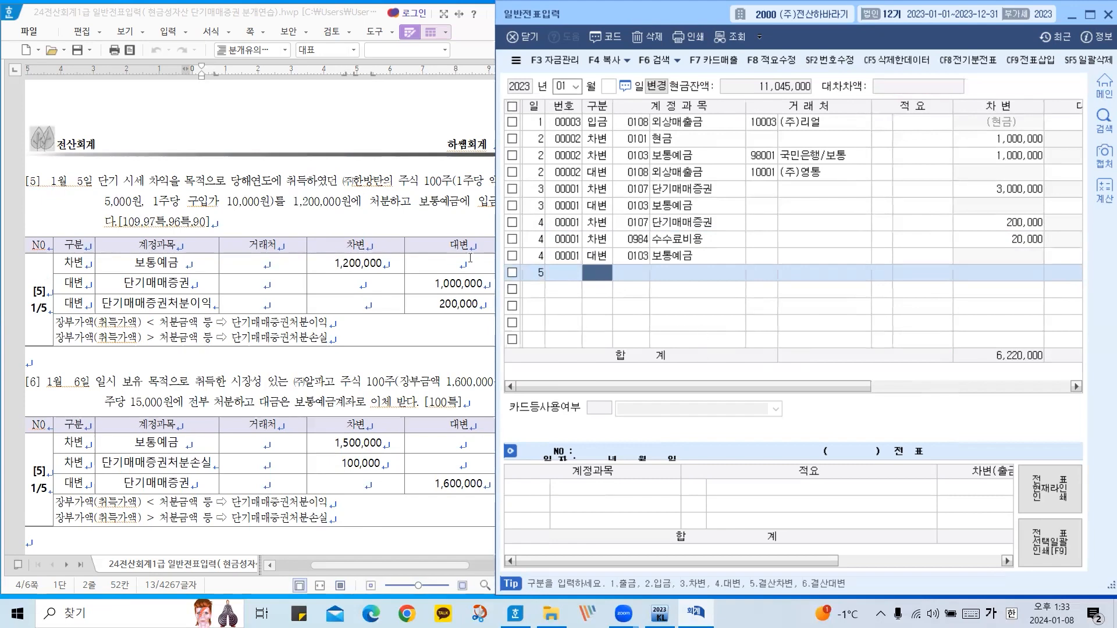
# Make the January 5 line a 대변 entry with the account 0107 단기매매증권.
pyautogui.click(402, 215)
pyautogui.doubleClick(403, 203)
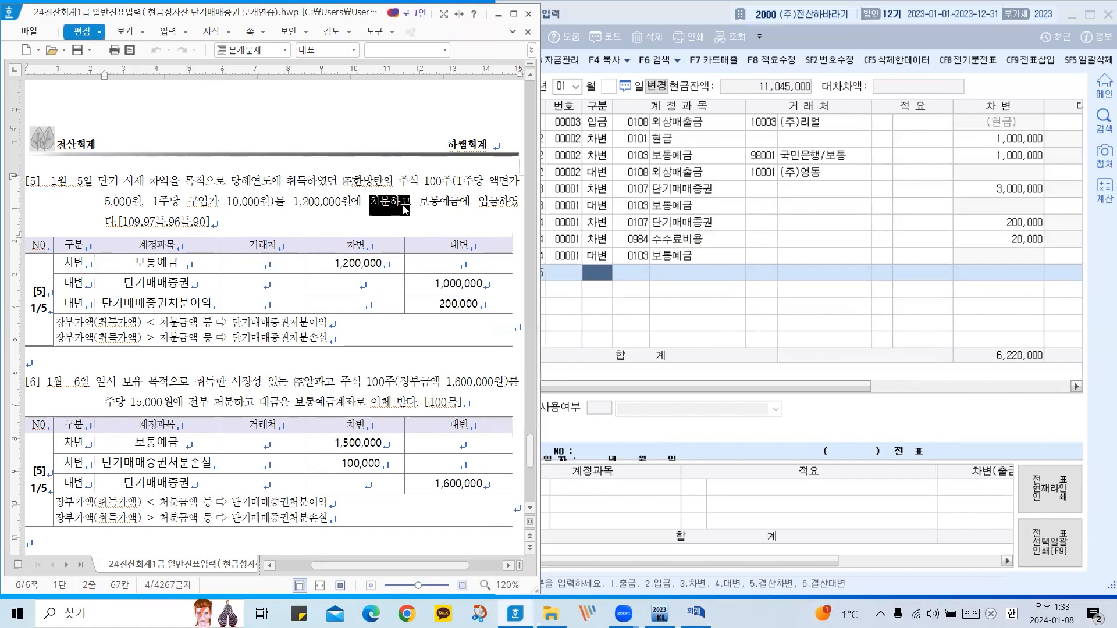
pyautogui.click(600, 278)
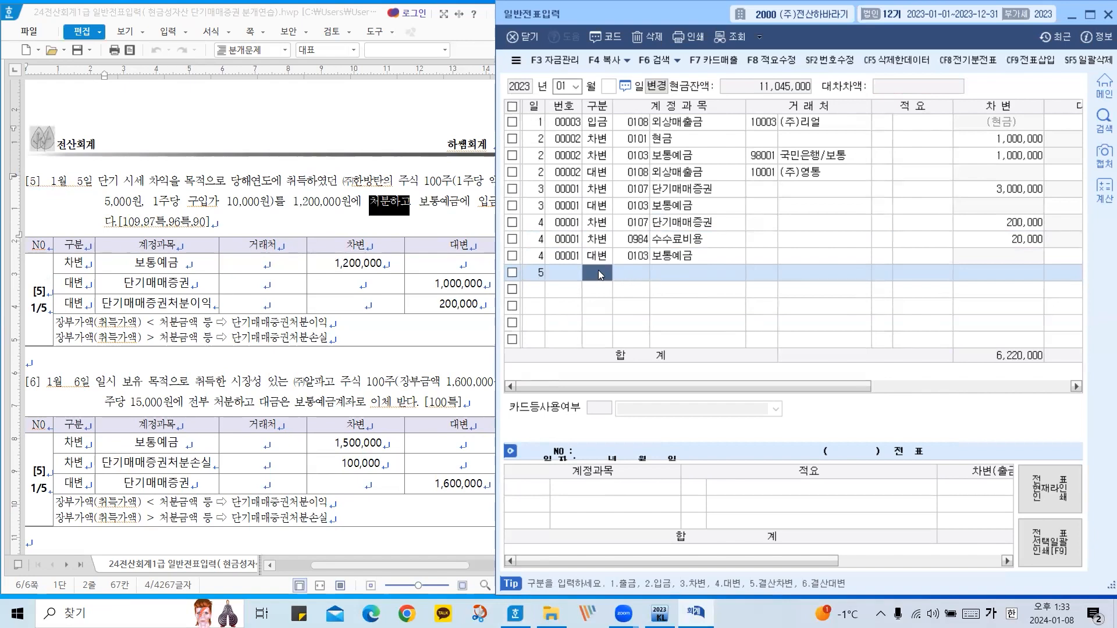
pyautogui.write('4단기')
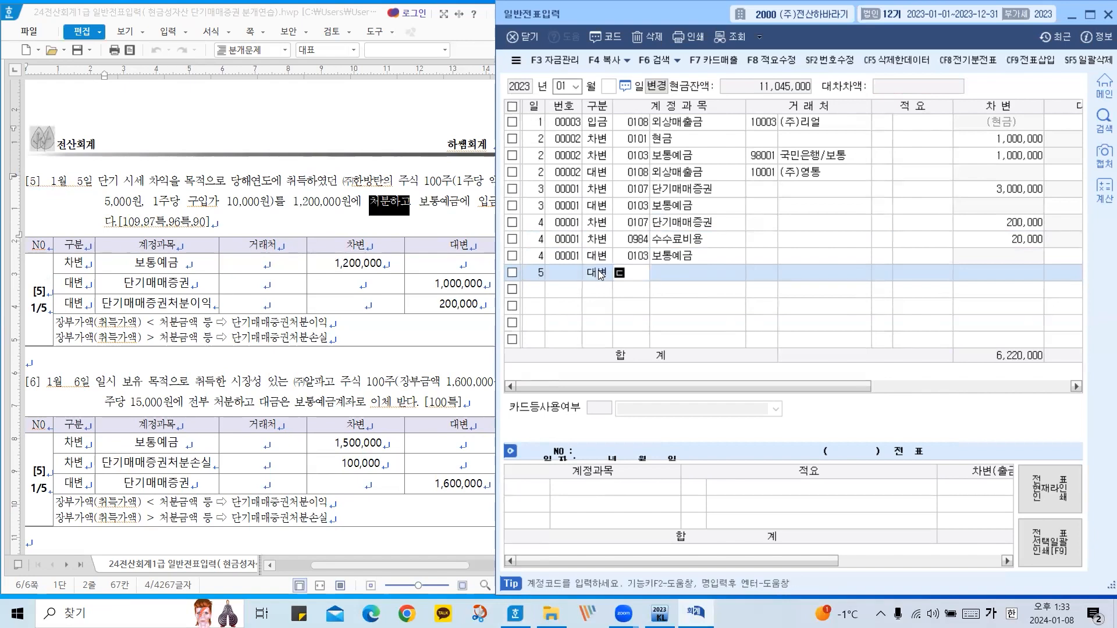
pyautogui.press('Return')
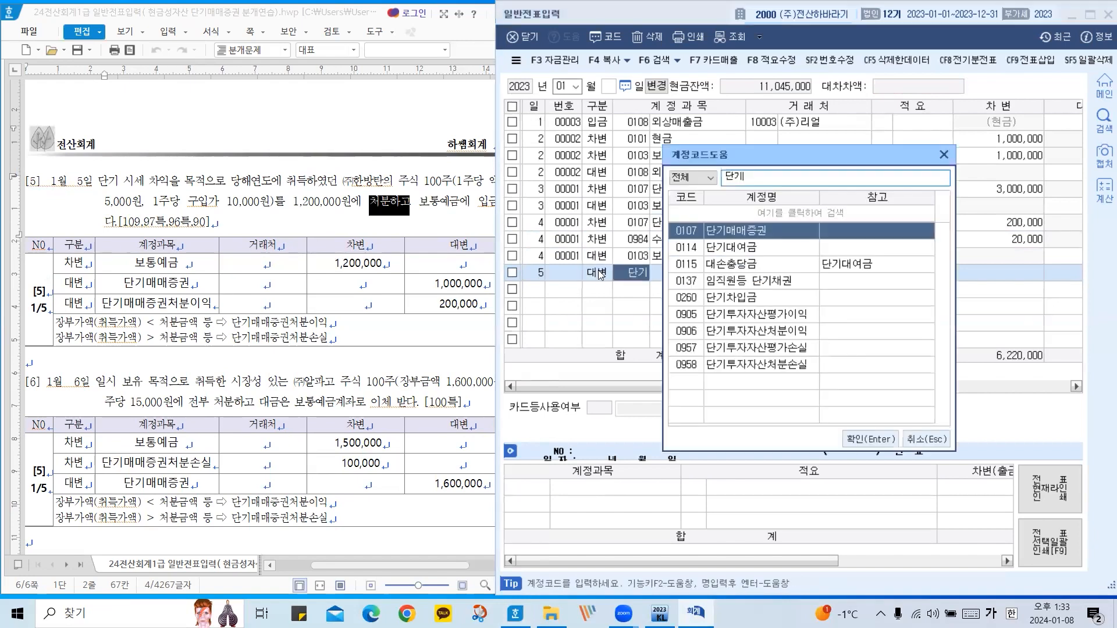
pyautogui.press('Return')
# Leave the January 5 단기매매증권 line's 거래처 and 적요 blank and enter 1,000,000 as its 대변 amount.
pyautogui.press('Return')
pyautogui.press('Return')
pyautogui.press('Return')
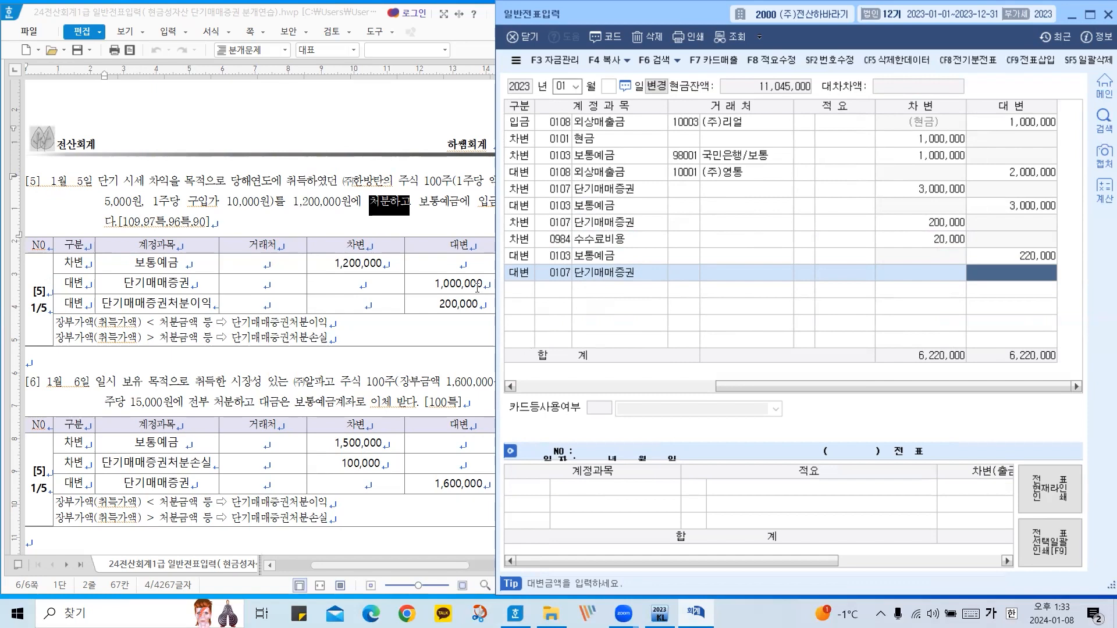
pyautogui.click(228, 202)
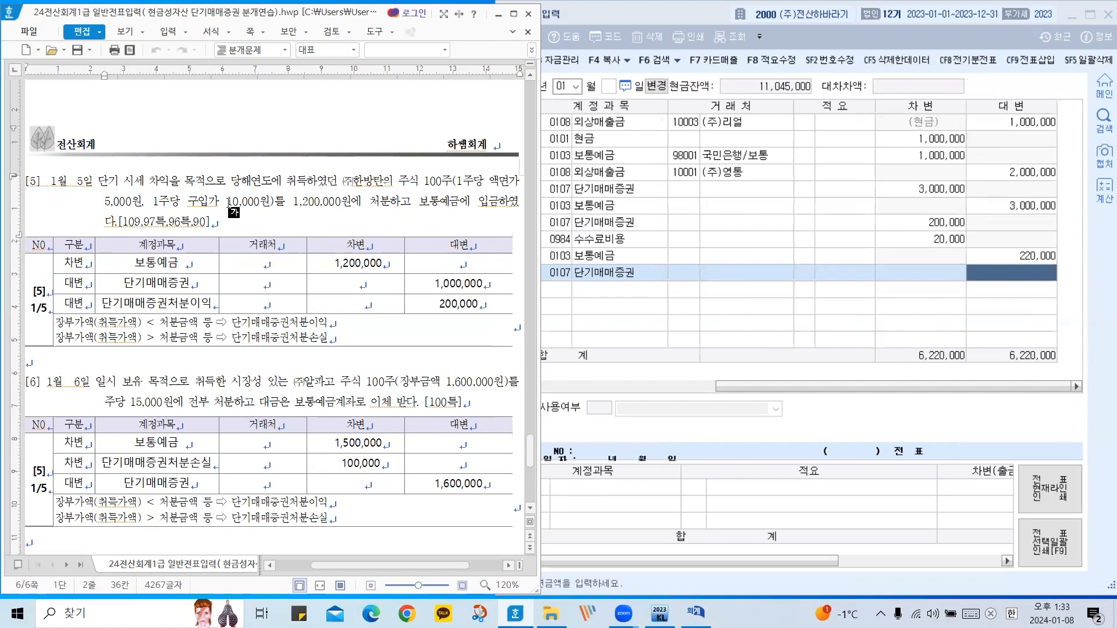
pyautogui.click(987, 277)
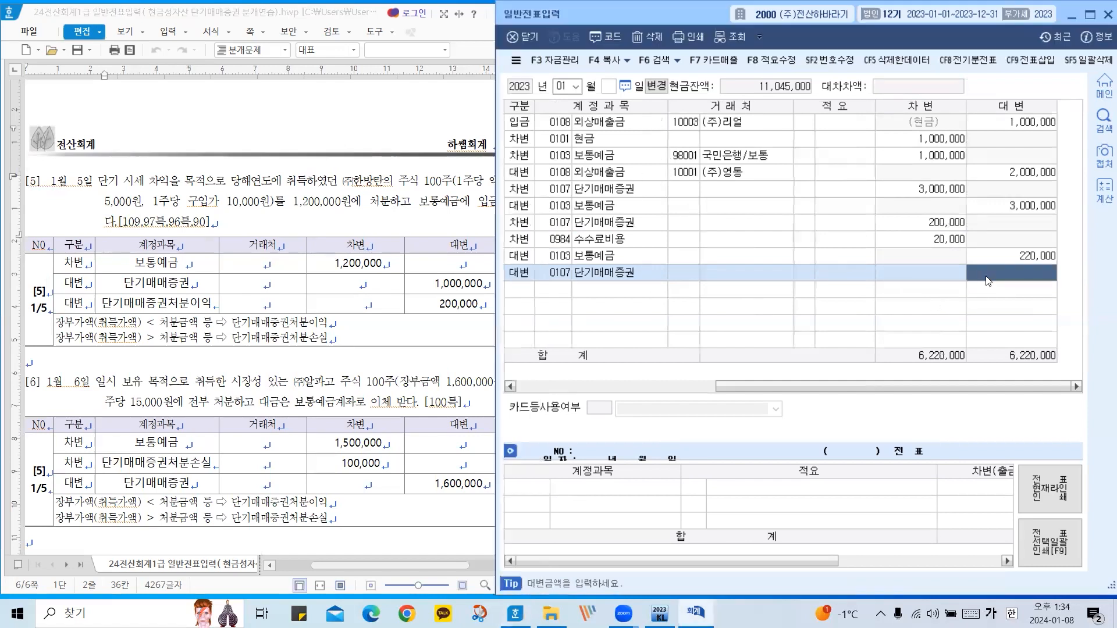
pyautogui.write('1000000')
pyautogui.press('Return')
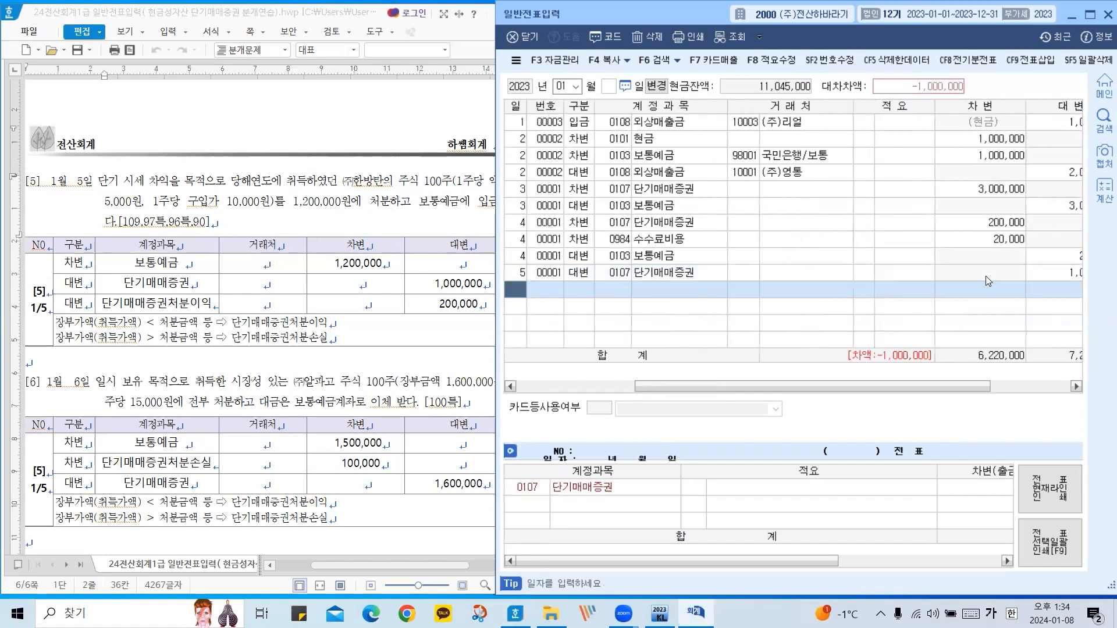
# Add a January 5 차변 line with the account 0103 보통예금.
pyautogui.write('5')
pyautogui.press('Return')
pyautogui.write('3')
pyautogui.press('Return')
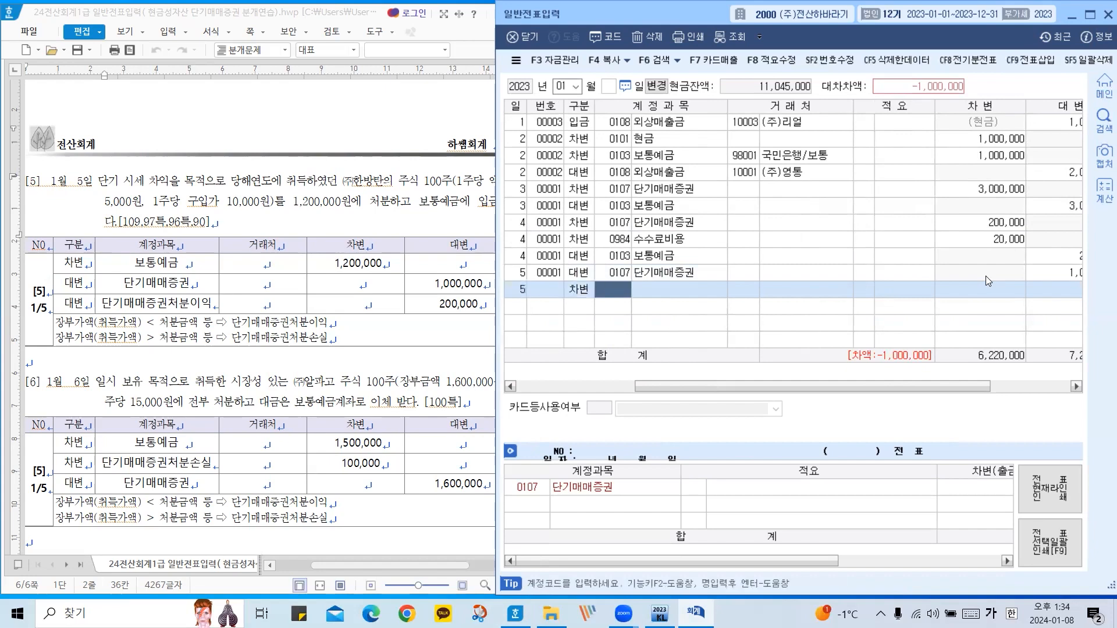
pyautogui.moveTo(292, 204); pyautogui.dragTo(458, 210)
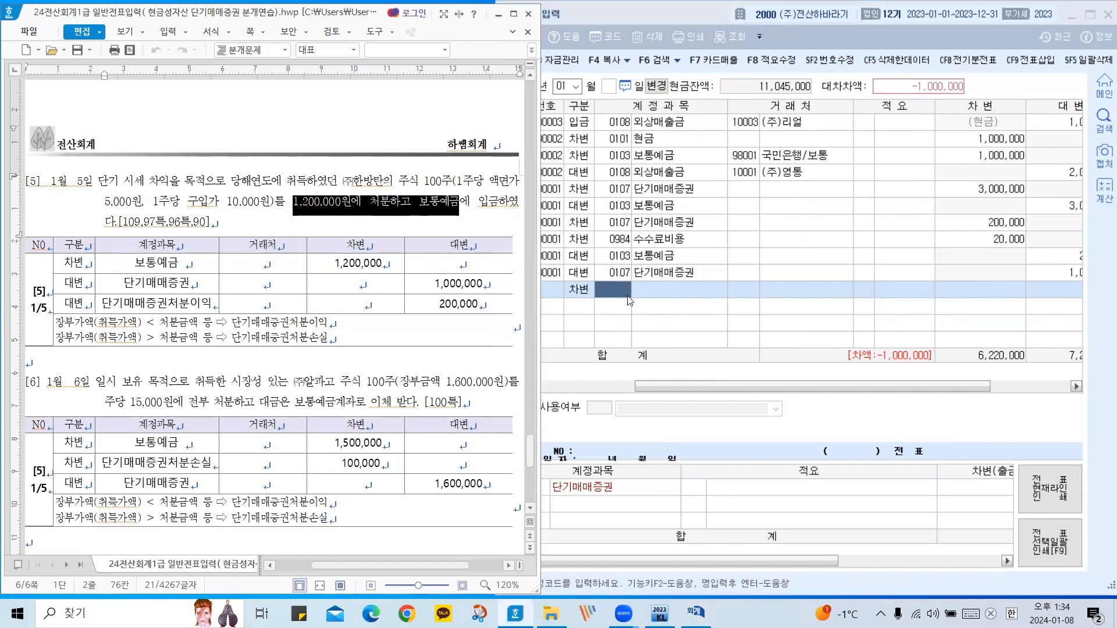
pyautogui.click(612, 295)
pyautogui.write('보통')
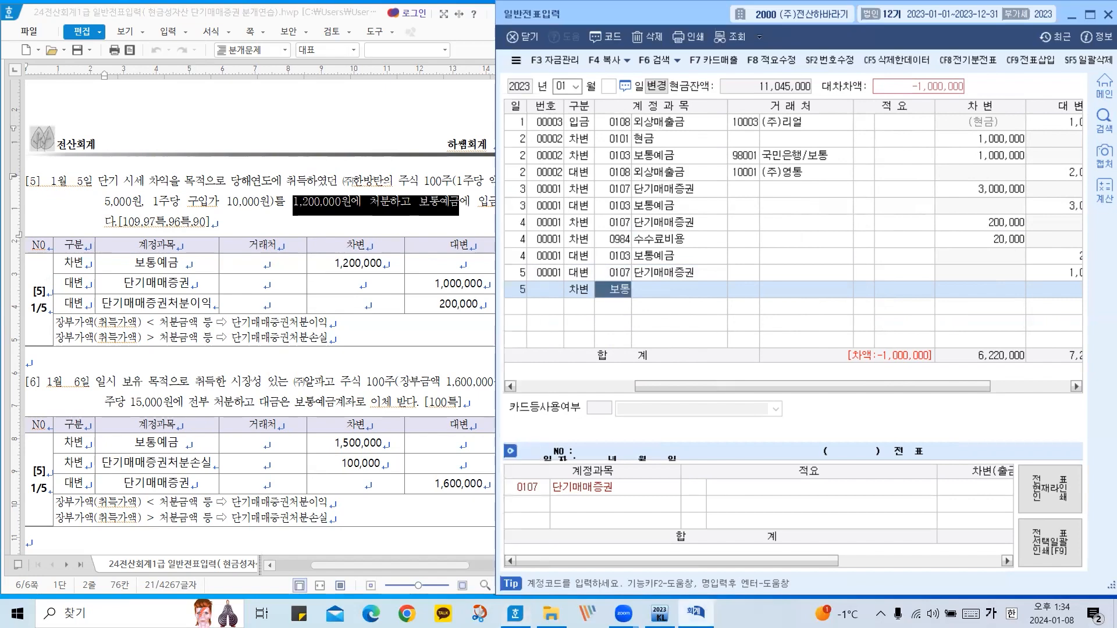
pyautogui.press('Return')
# Leave the January 5 보통예금 line's 거래처 and 적요 blank and enter 1,200,000 as its 차변 amount.
pyautogui.press('Return')
pyautogui.press('Return')
pyautogui.press('Return')
pyautogui.press('Return')
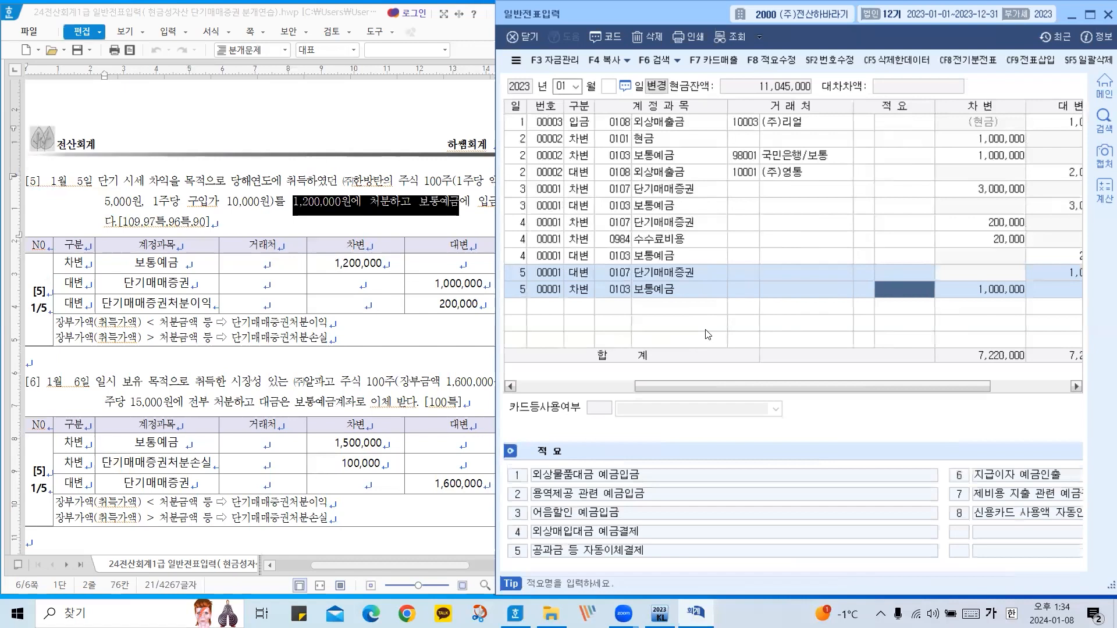
pyautogui.write('1,200,')
pyautogui.write('000')
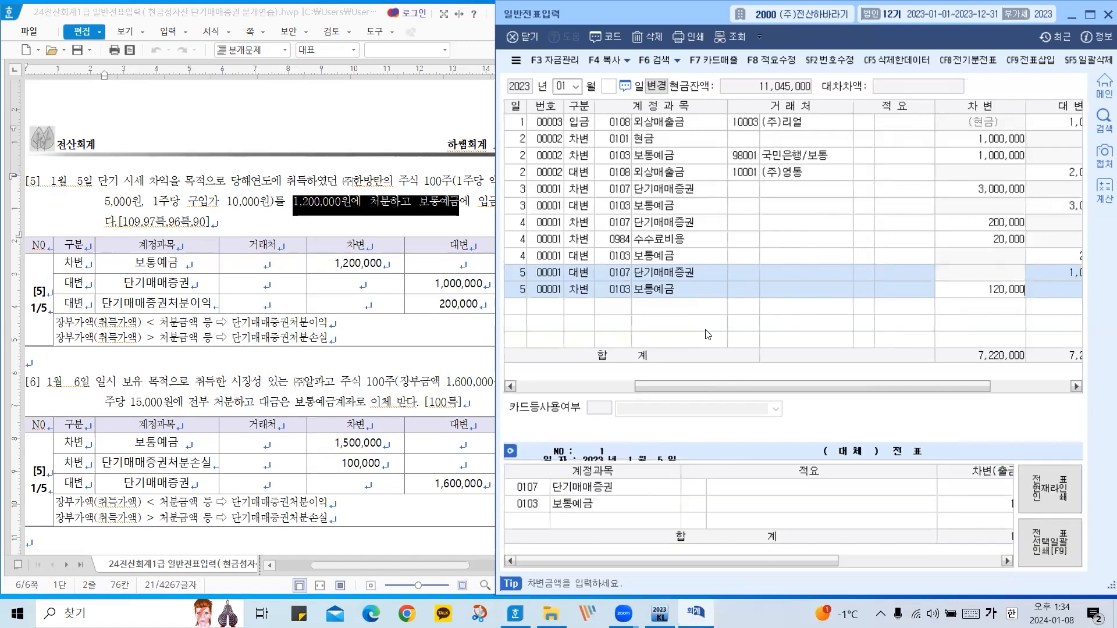
pyautogui.press('Return')
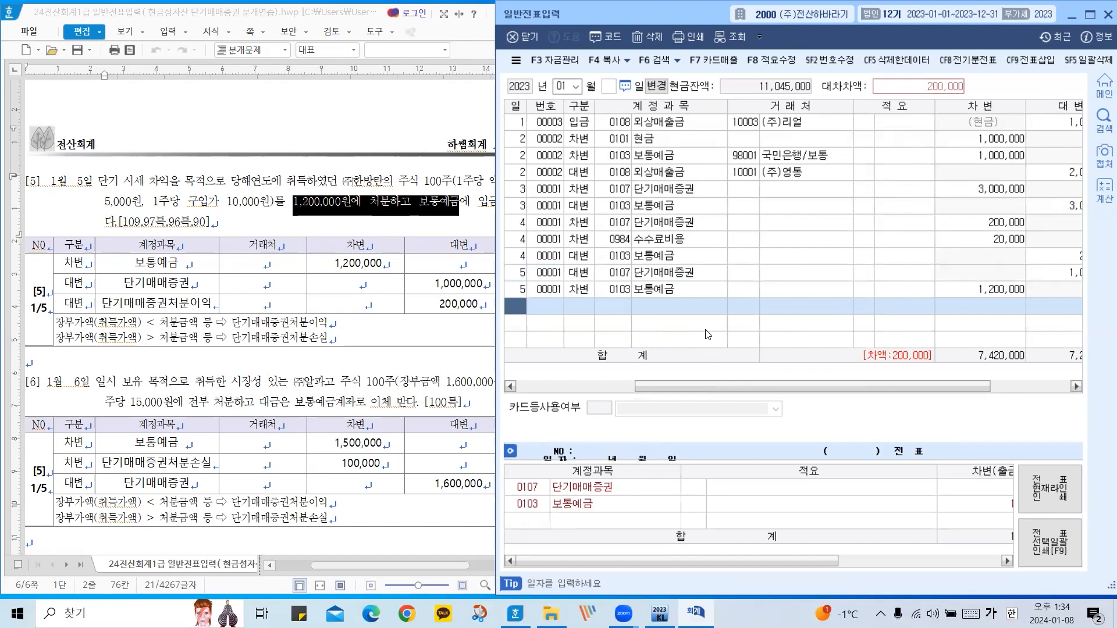
# Add a second January 5 대변 line with the account 0906 단기투자자산처분이익 for the disposal gain.
pyautogui.moveTo(725, 387); pyautogui.dragTo(768, 384)
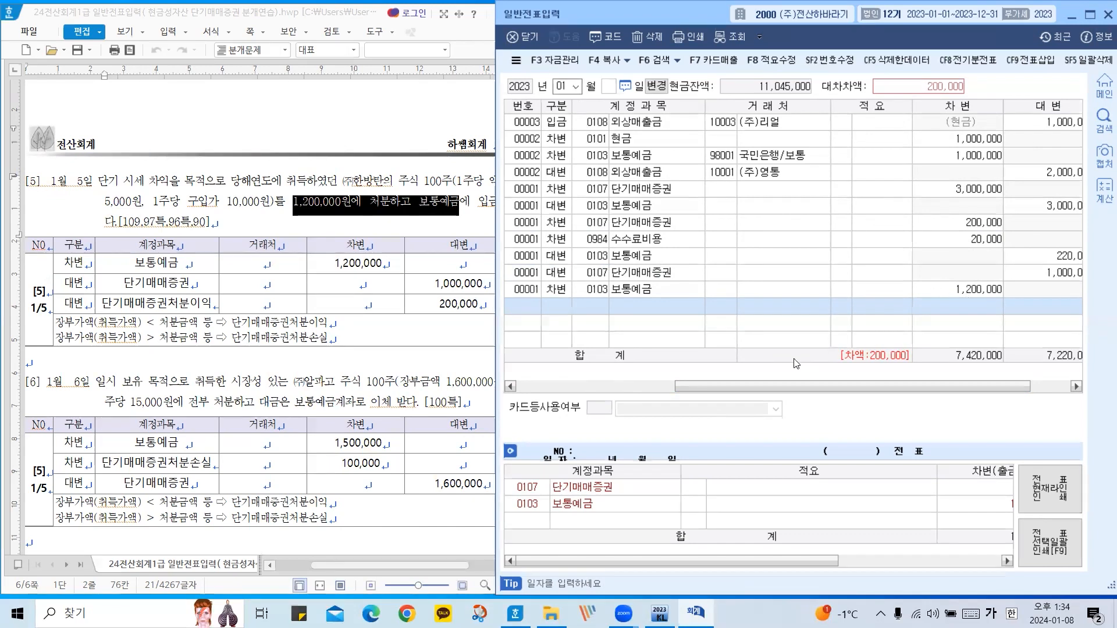
pyautogui.moveTo(746, 384); pyautogui.dragTo(584, 387)
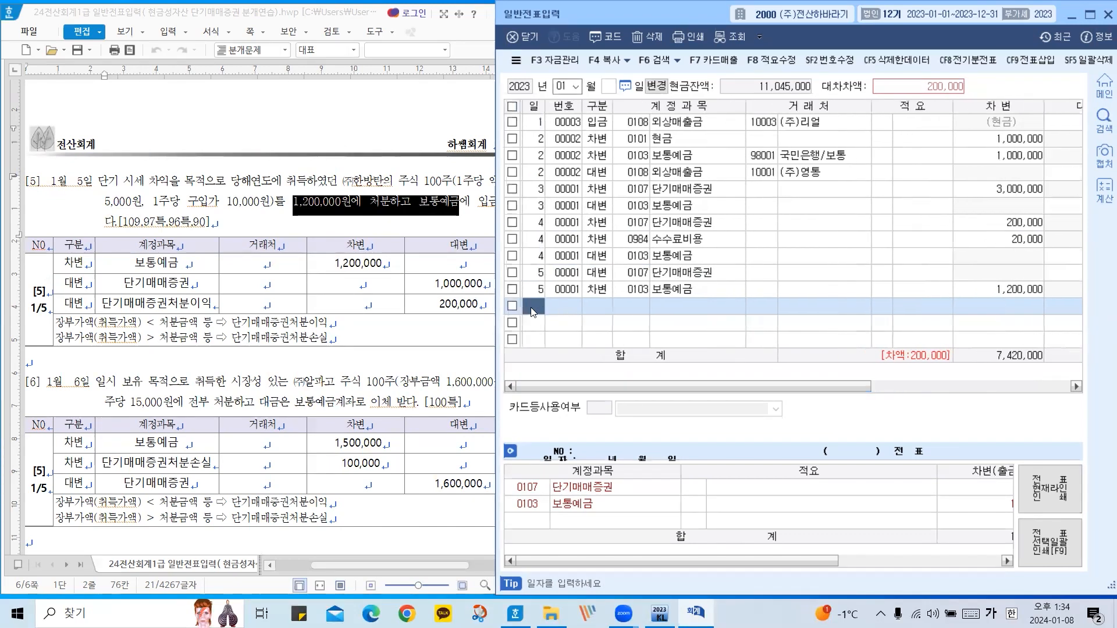
pyautogui.write('5')
pyautogui.press('Return')
pyautogui.write('4')
pyautogui.press('Return')
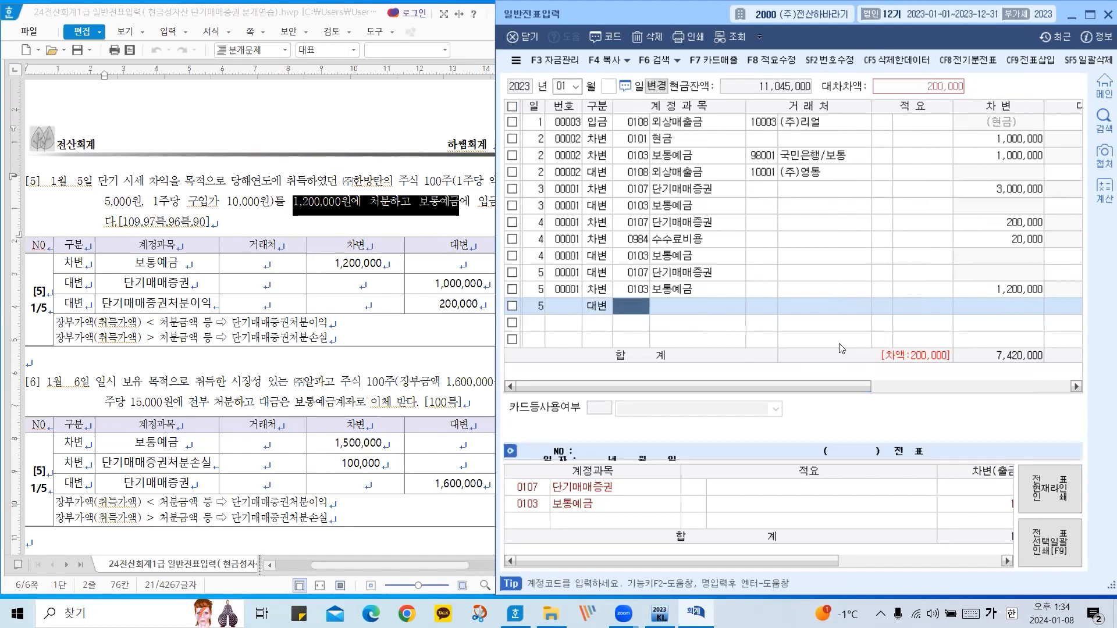
pyautogui.write('단기')
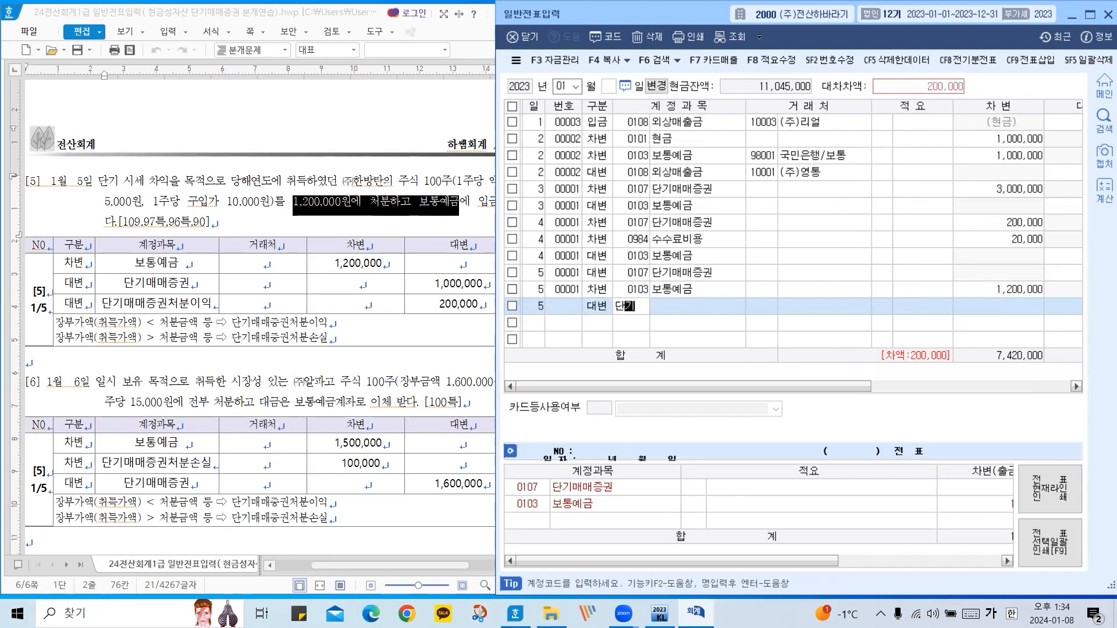
pyautogui.press('Return')
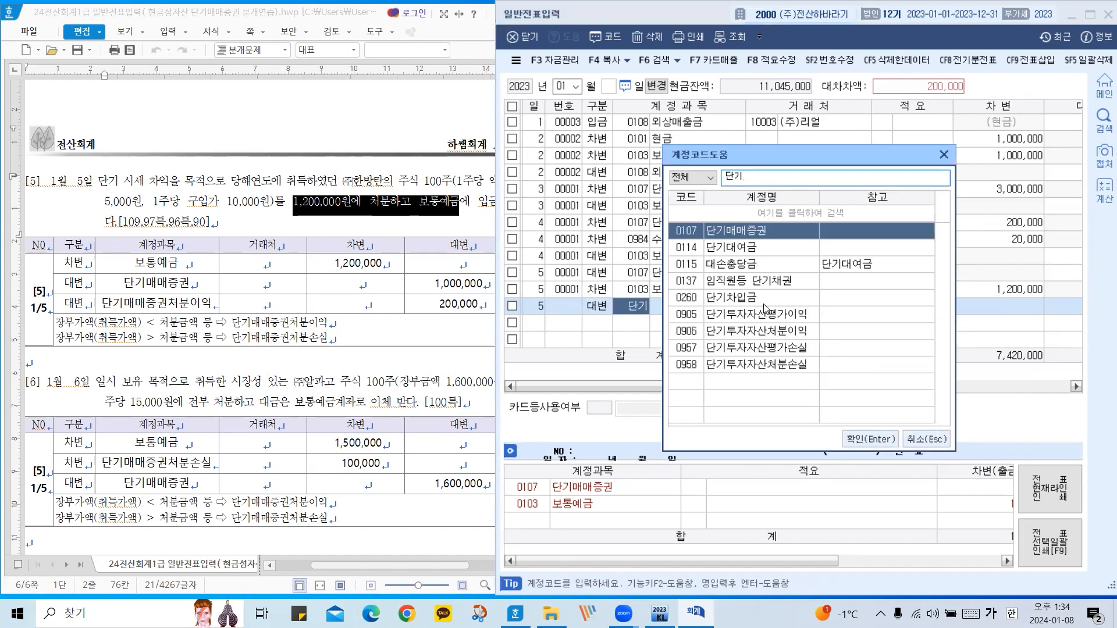
pyautogui.click(769, 336)
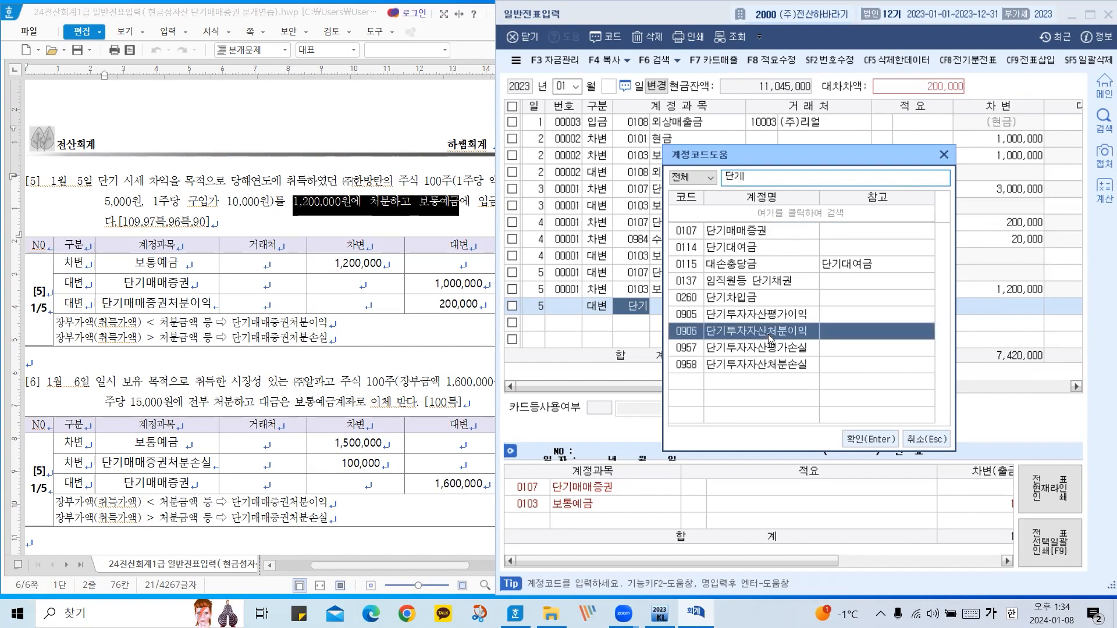
pyautogui.click(868, 440)
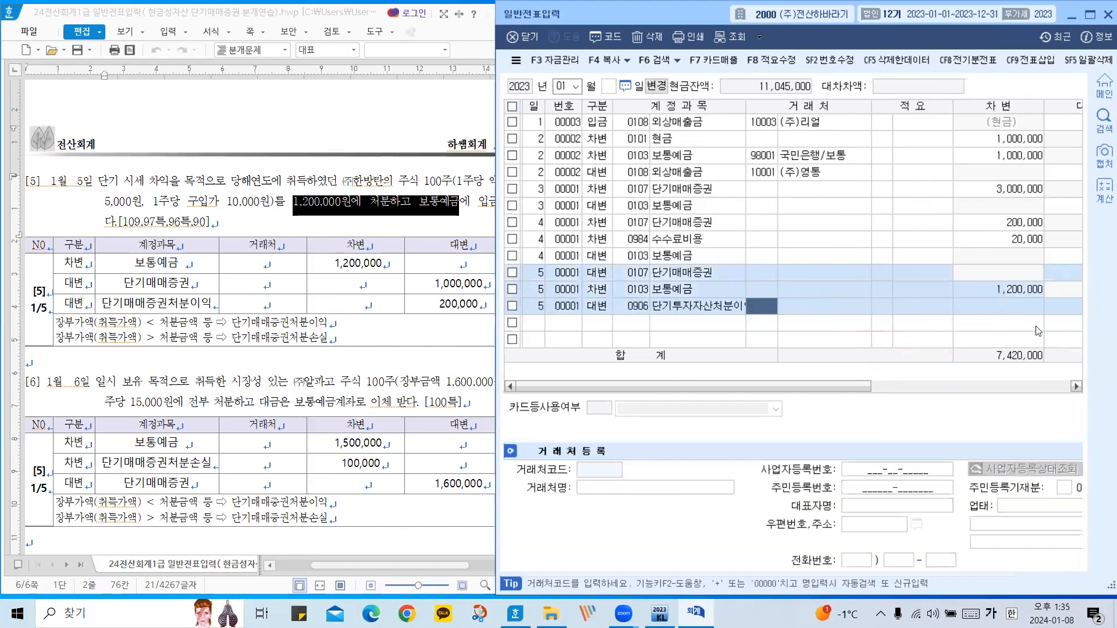
# Leave the 단기투자자산처분이익 line's 거래처 and 적요 blank and accept 200,000 as the 대변 amount.
pyautogui.press('Return')
pyautogui.press('Return')
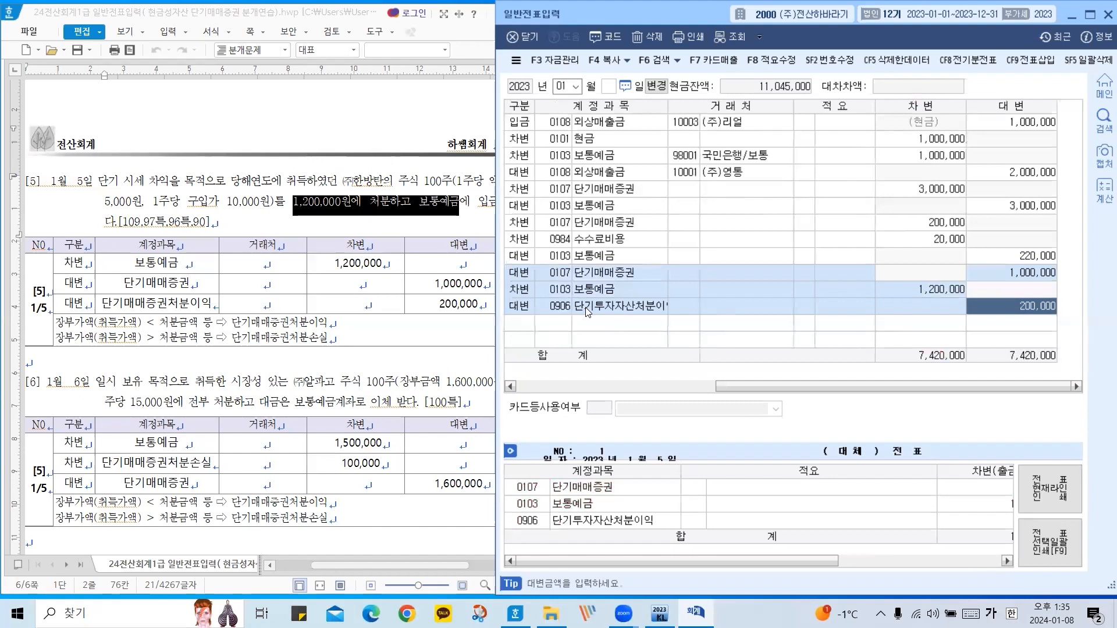
pyautogui.click(520, 329)
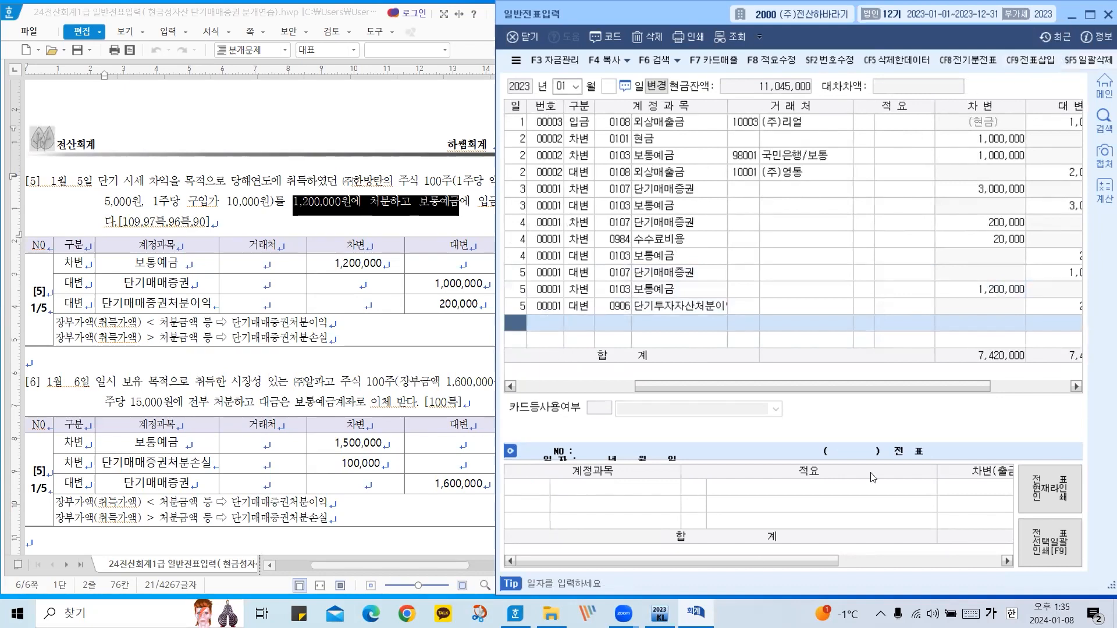
# Open 계정과목및적요등록 from the KcLep main window and go to the 영업외수익 group (0901-0950).
pyautogui.click(660, 614)
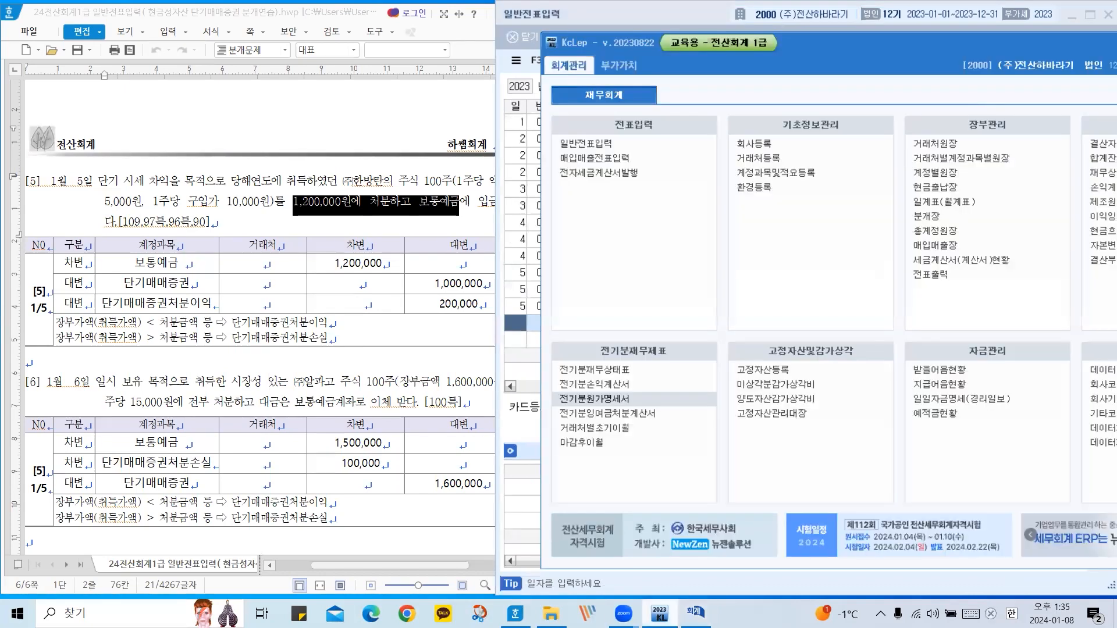
pyautogui.click(774, 175)
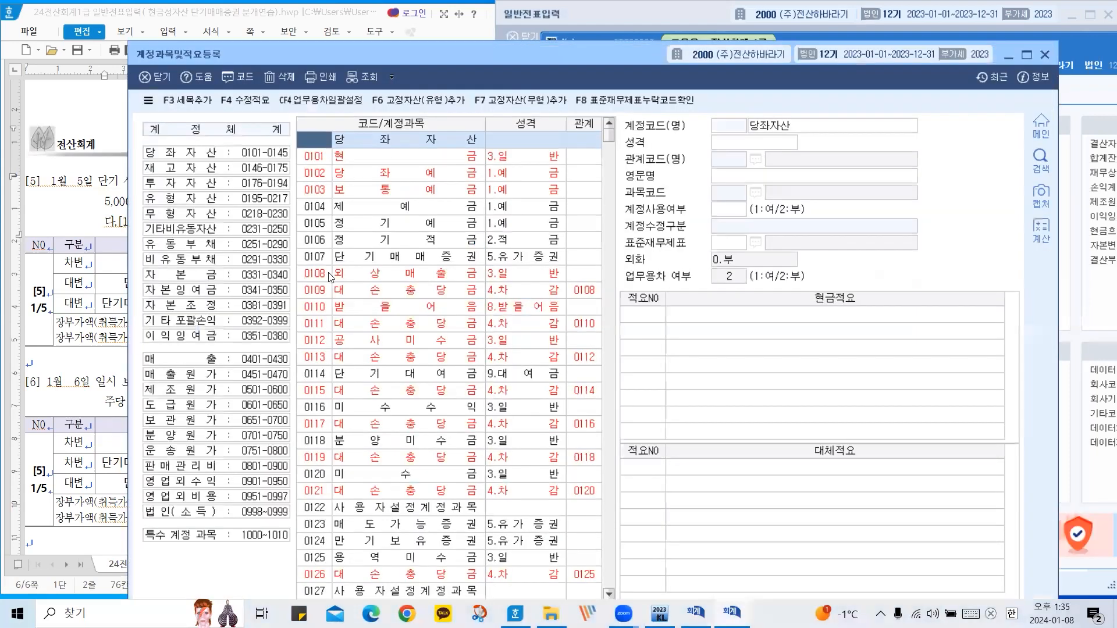
pyautogui.click(195, 482)
# Look through the 영업외수익 accounts and select 0905 단기투자자산평가이익.
pyautogui.scroll(-2, 413, 427)
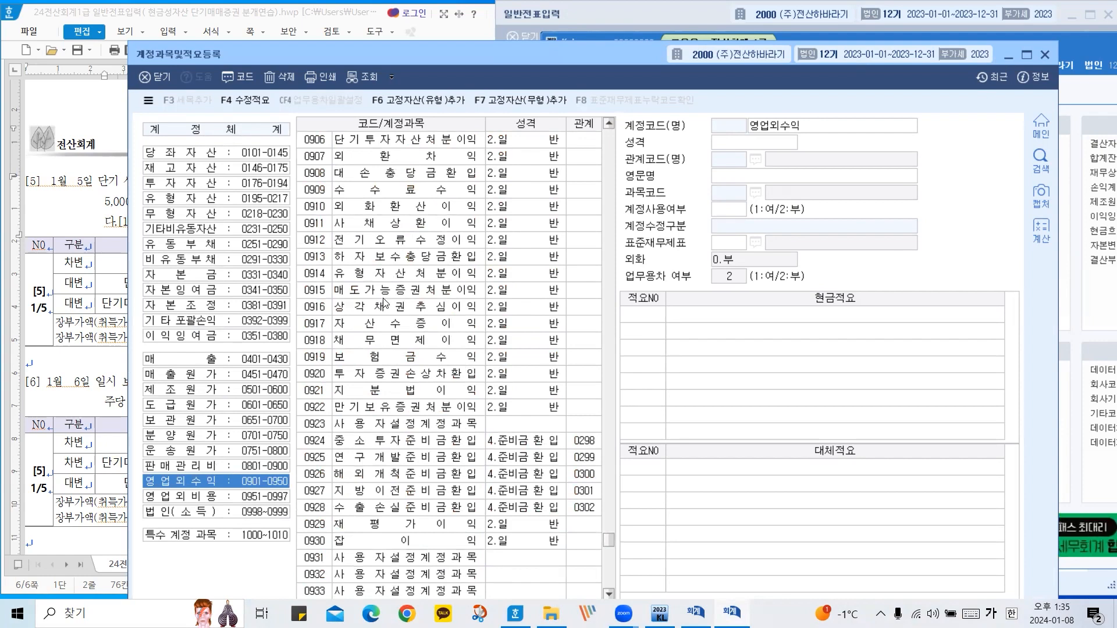
pyautogui.scroll(-1, 389, 314)
pyautogui.scroll(-1, 395, 320)
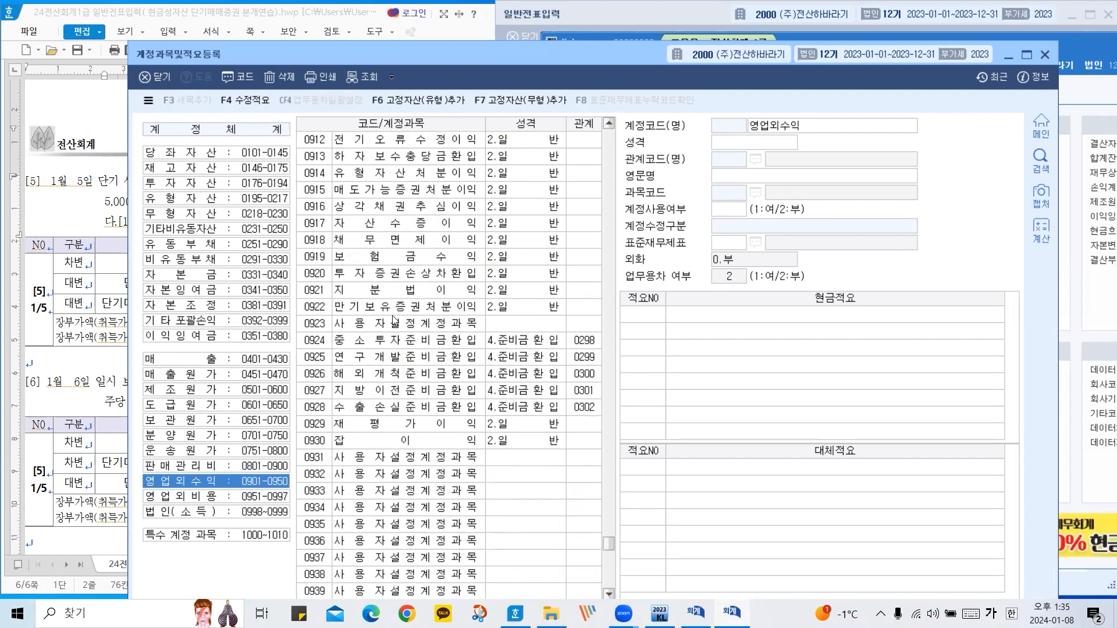
pyautogui.scroll(2, 396, 320)
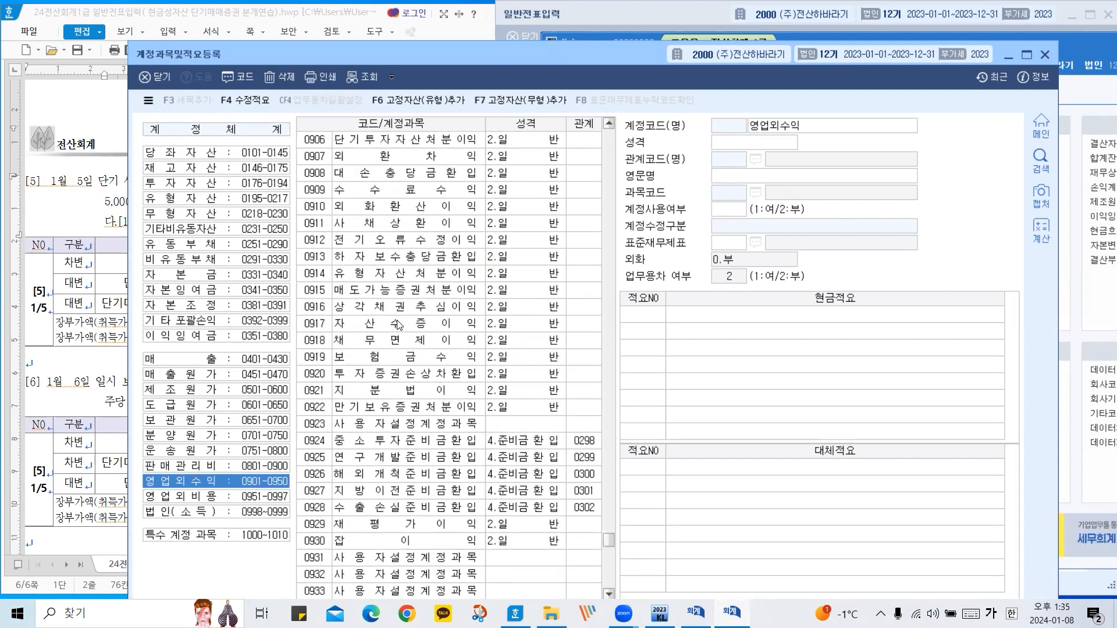
pyautogui.scroll(3, 427, 294)
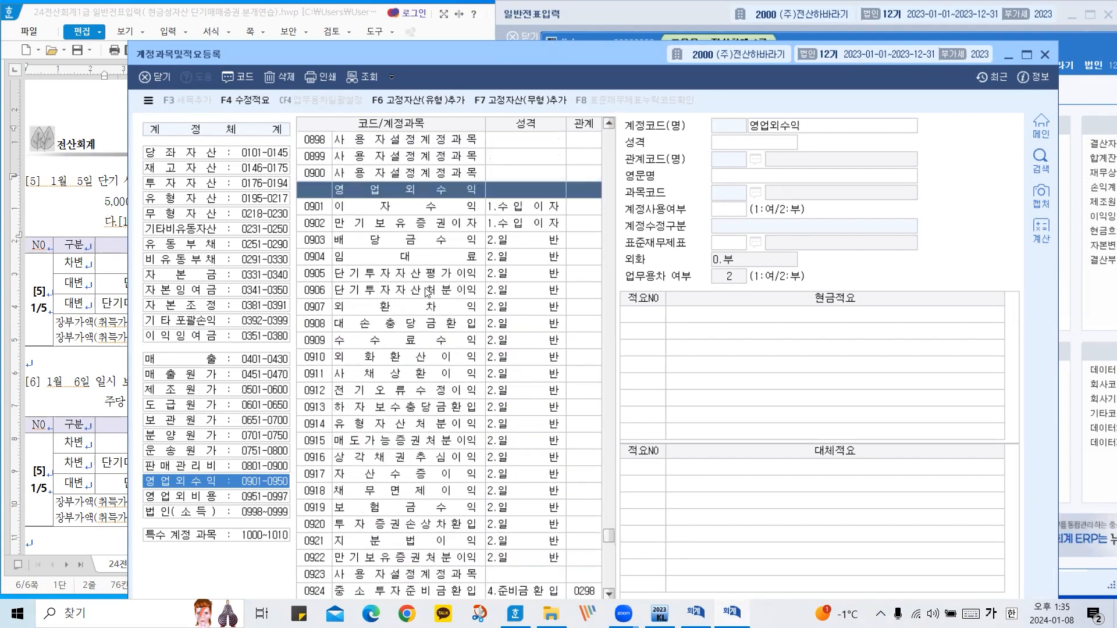
pyautogui.click(409, 274)
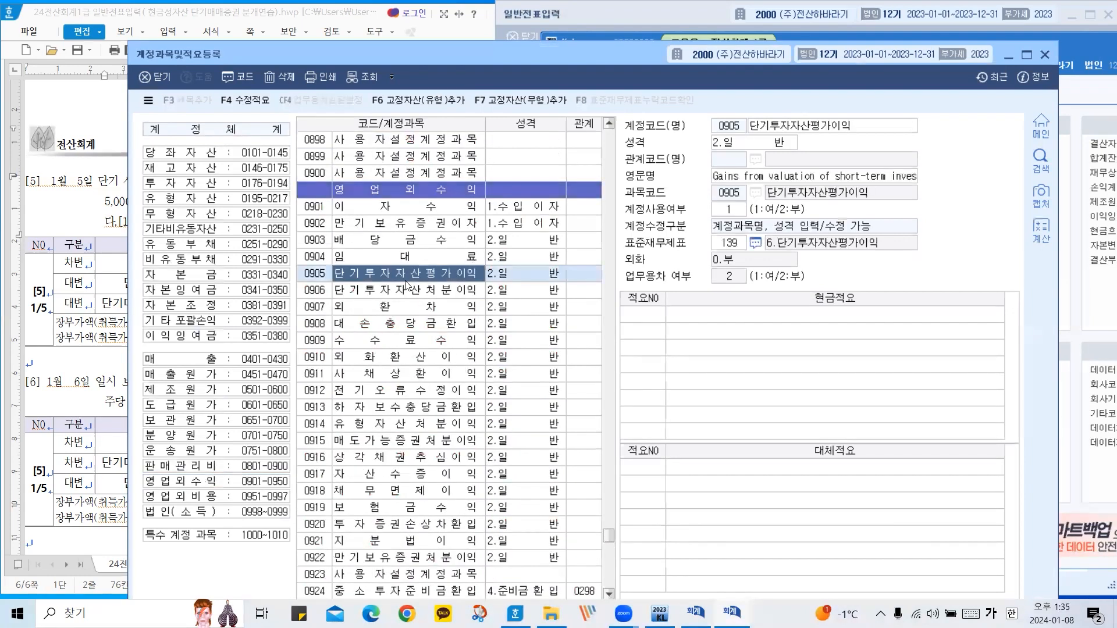
# Rename account 0906 단기투자자산처분이익 to 단기매매증권처분이익.
pyautogui.click(410, 290)
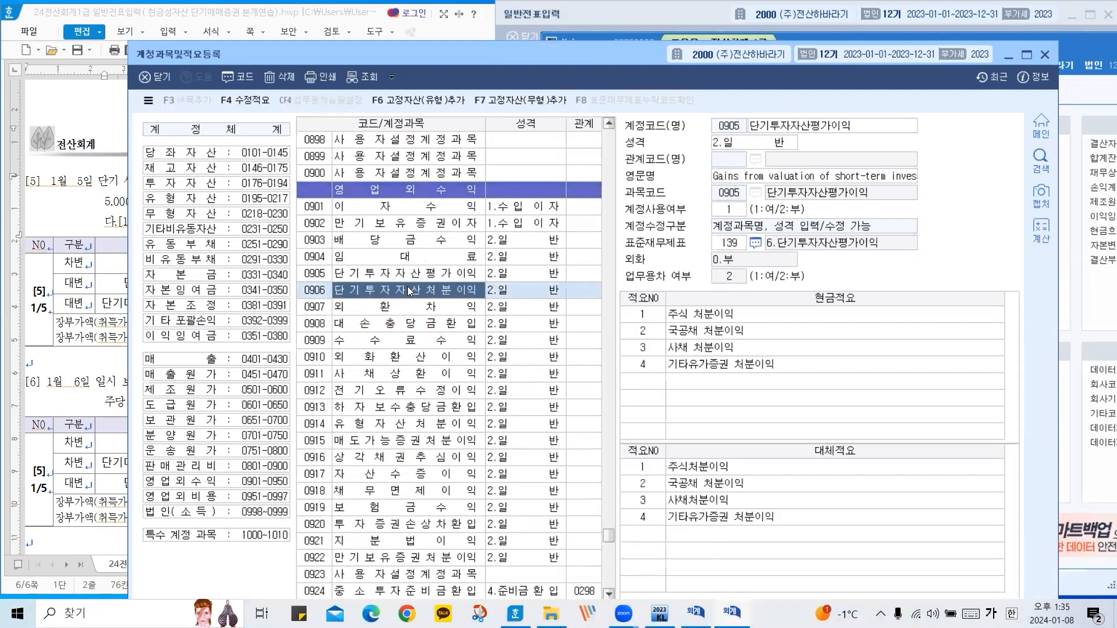
pyautogui.click(859, 126)
pyautogui.write('단')
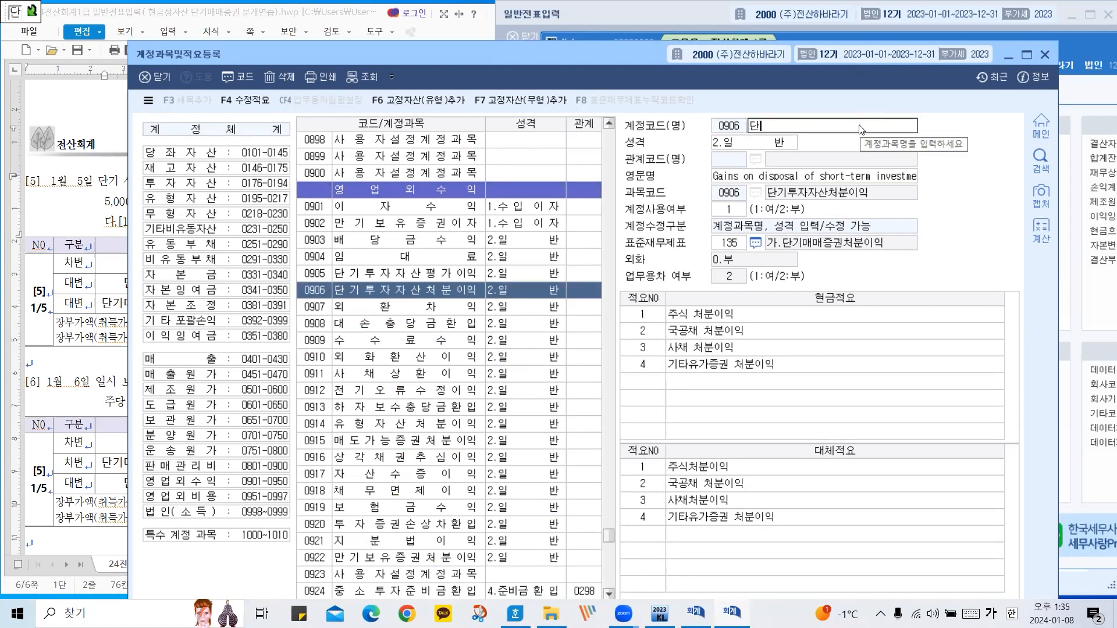
pyautogui.write('기맴매증권처')
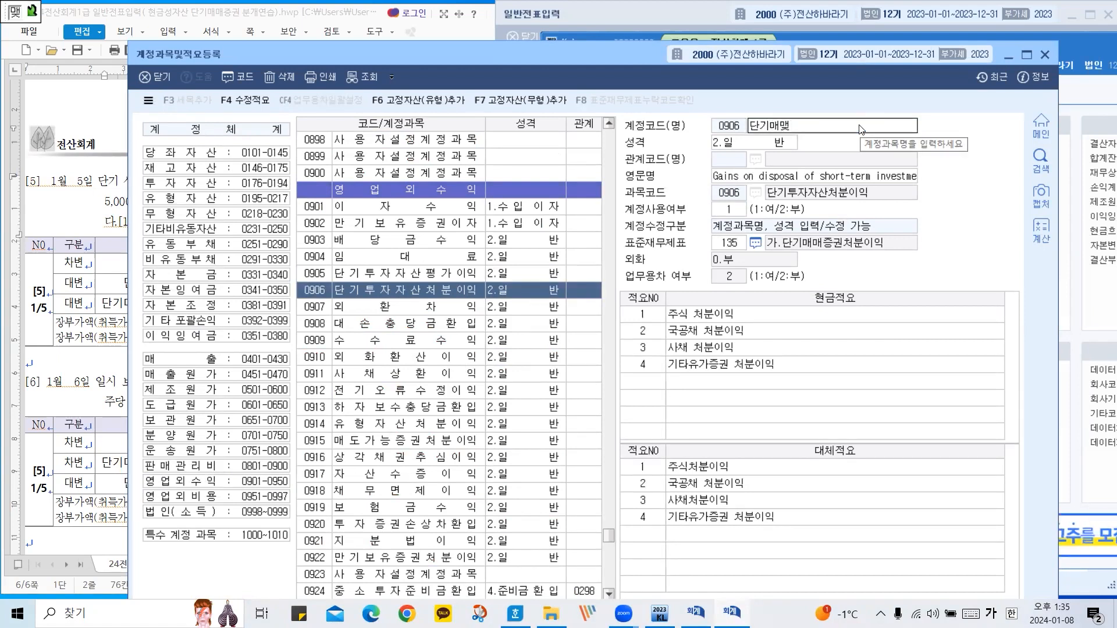
pyautogui.write('분이익')
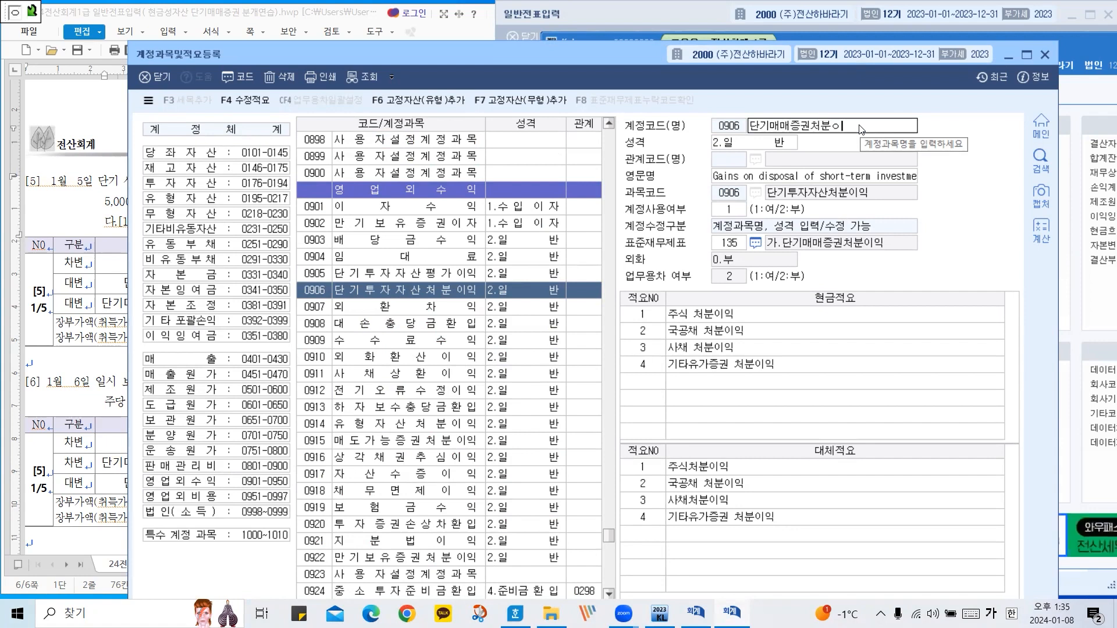
pyautogui.press('Return')
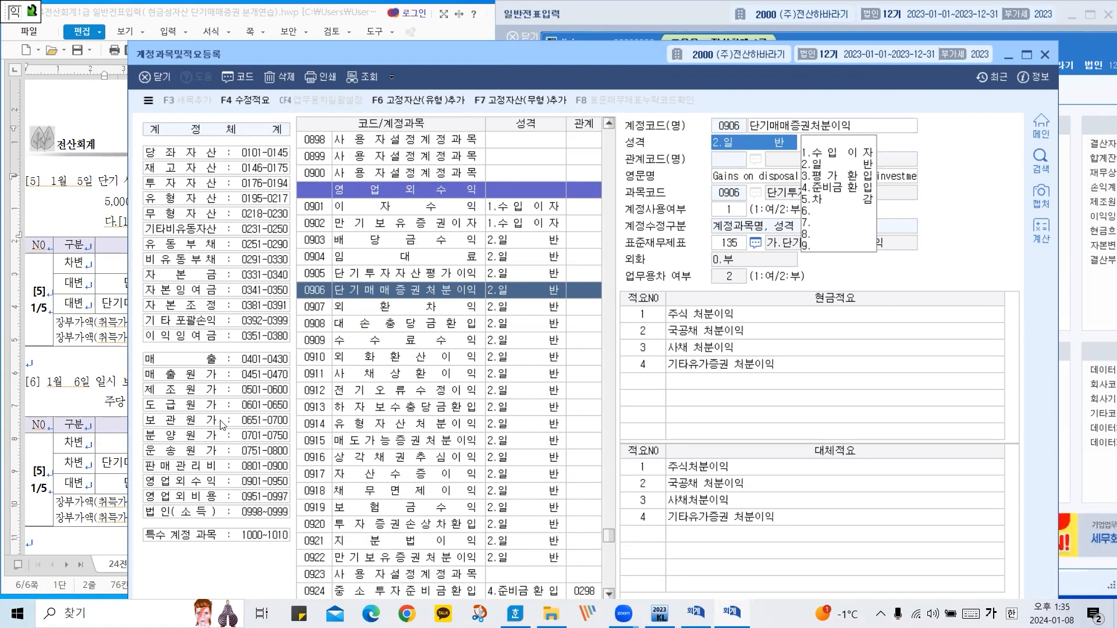
# Go to the 영업외비용 group (0951-0997) and rename account 0958 단기투자자산처분손실 to 단기매매증권처분손실.
pyautogui.click(190, 497)
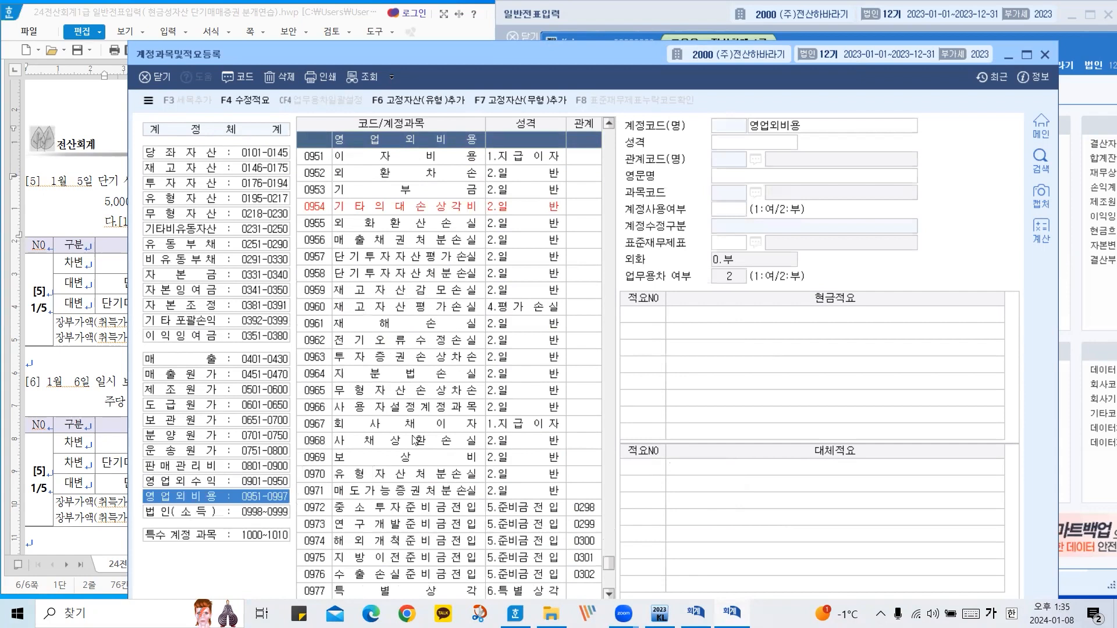
pyautogui.click(394, 275)
pyautogui.click(837, 126)
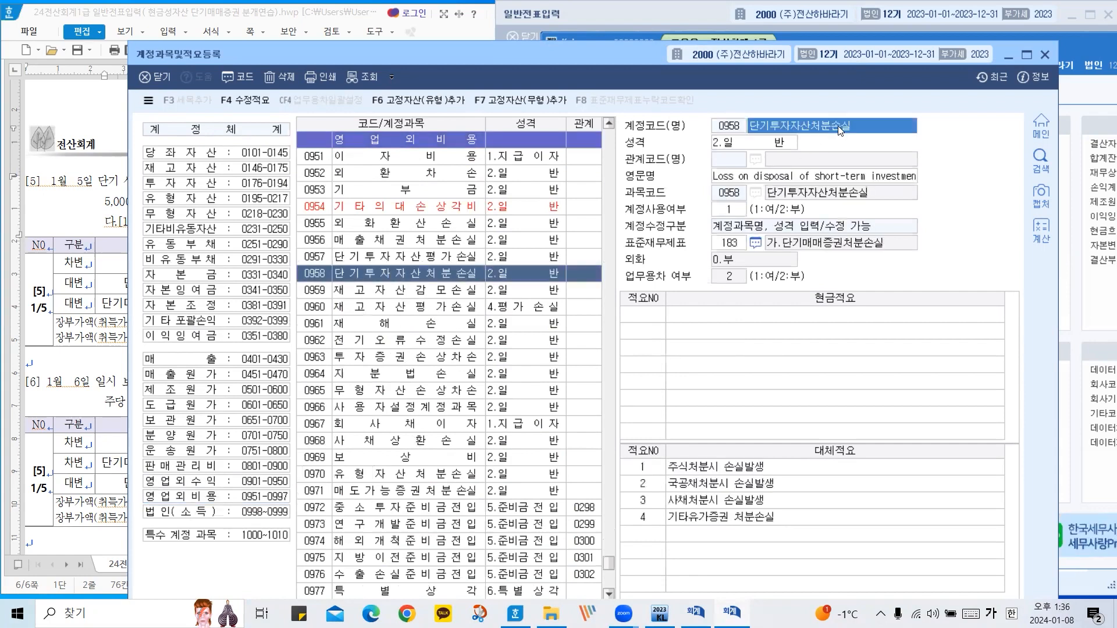
pyautogui.write('단')
pyautogui.write('기매매증구')
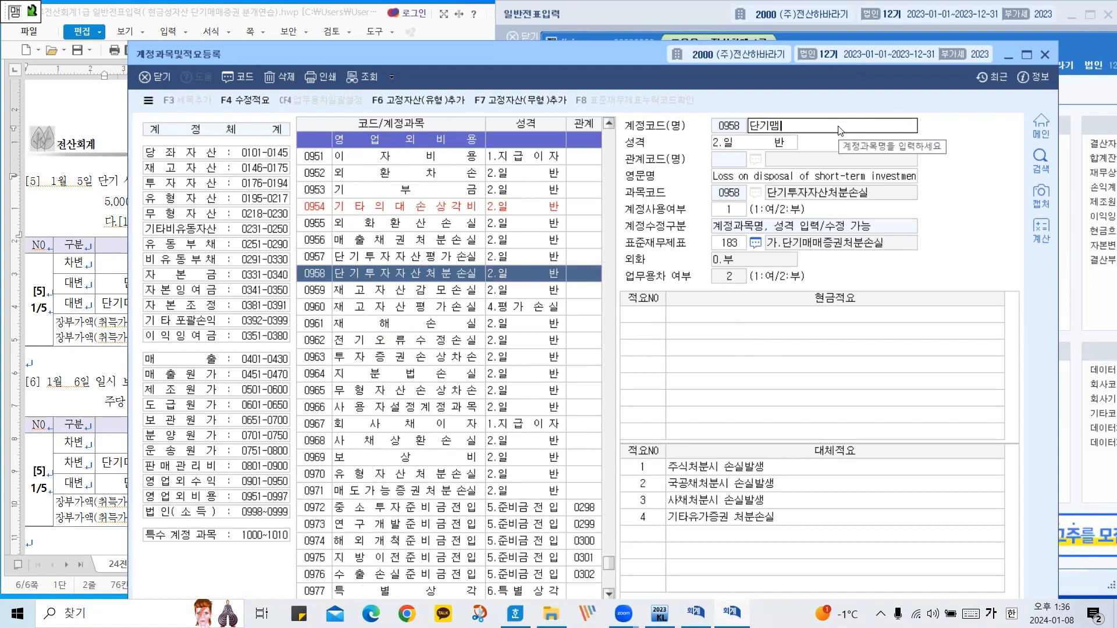
pyautogui.write('권처')
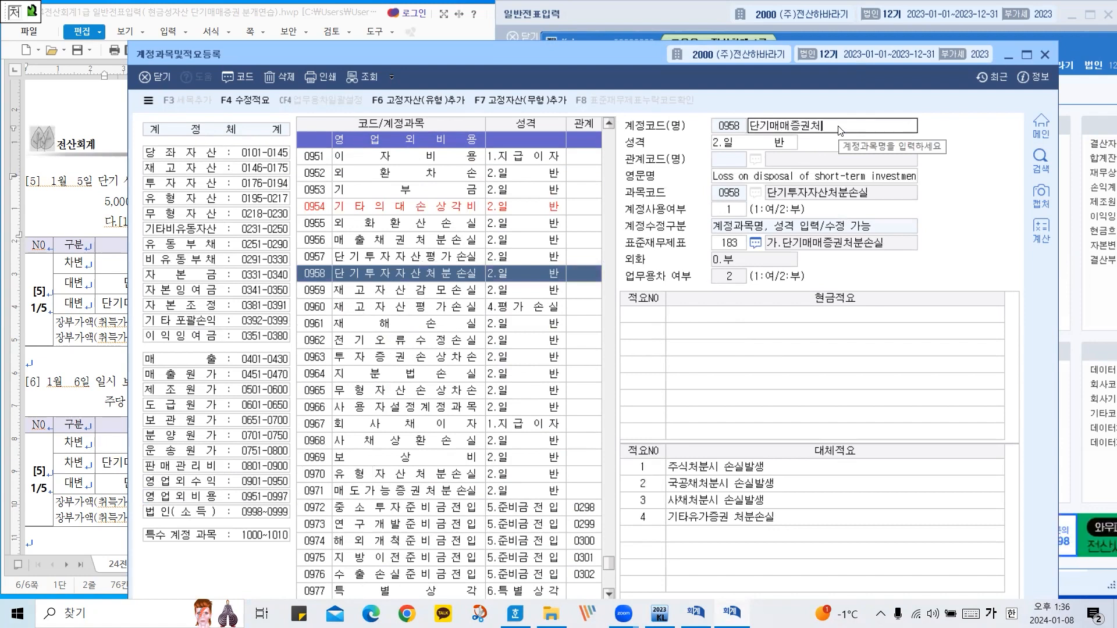
pyautogui.write('분손실')
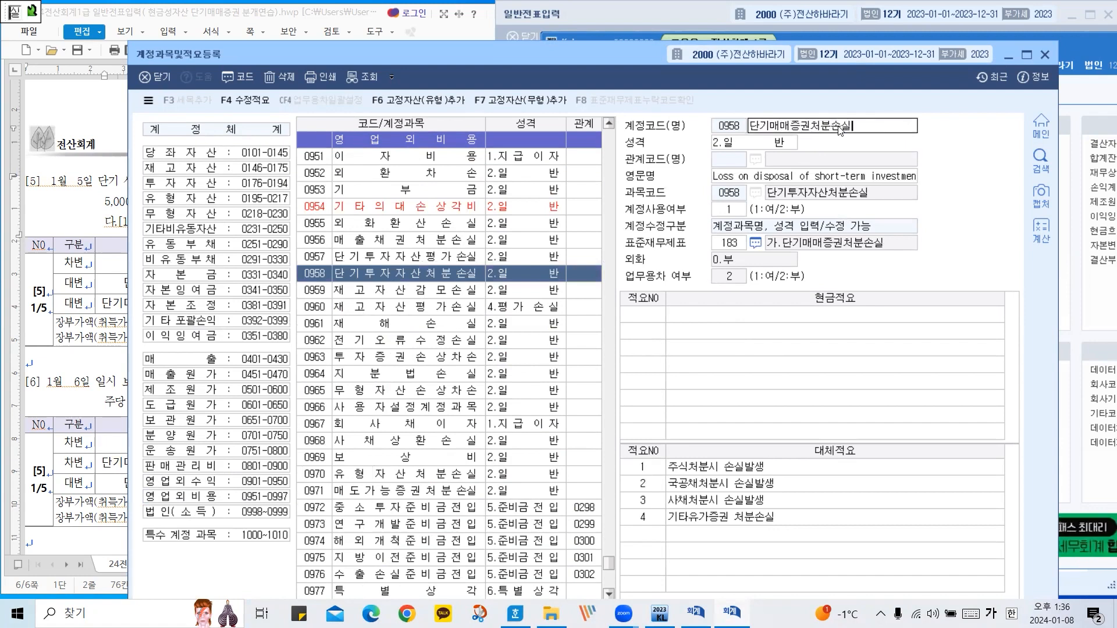
pyautogui.press('Return')
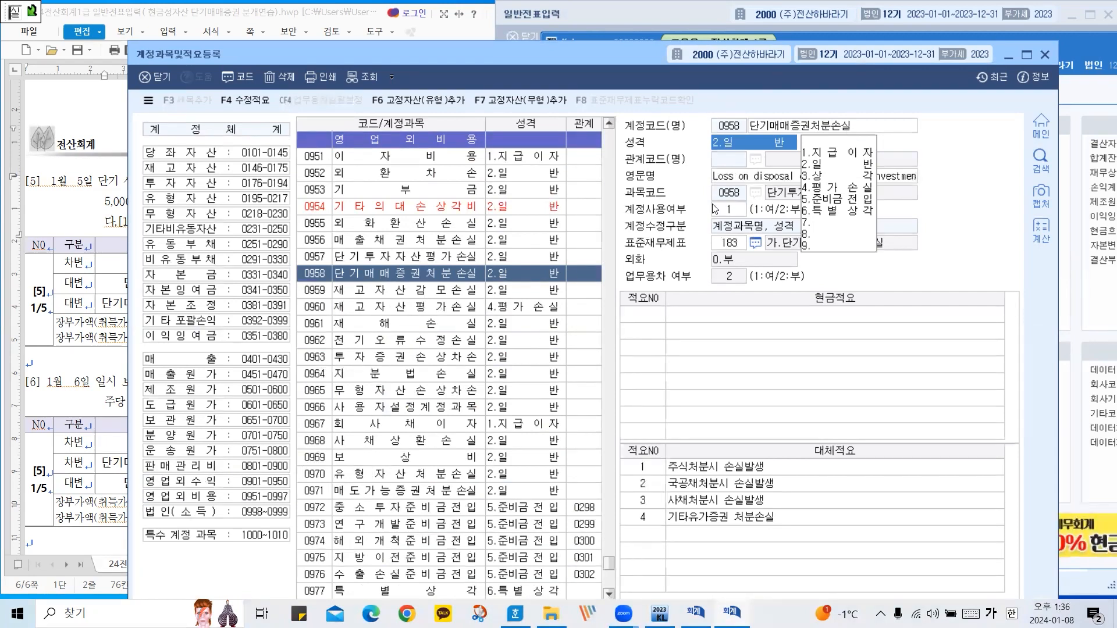
# Close 계정과목및적요등록 and bring the 일반전표입력 window back into view.
pyautogui.click(1046, 54)
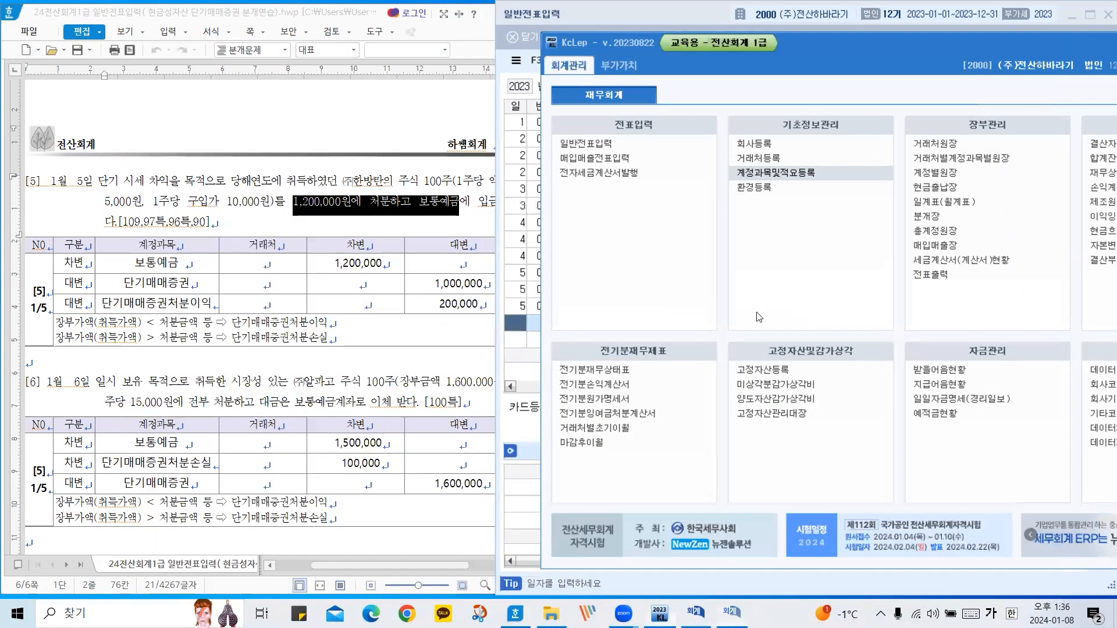
pyautogui.doubleClick(948, 52)
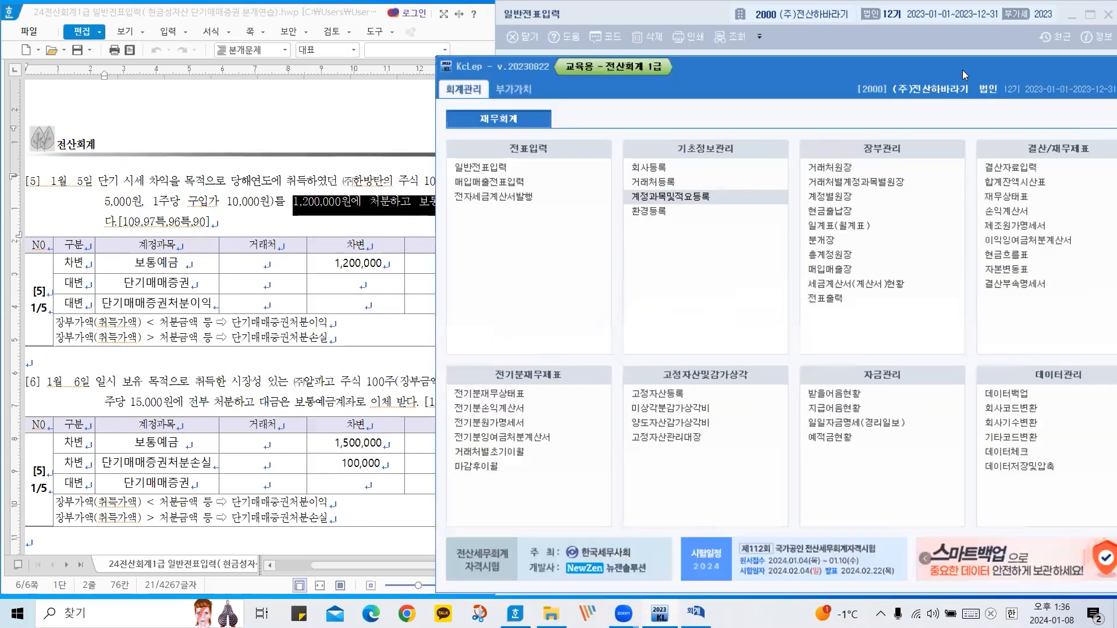
pyautogui.moveTo(963, 71); pyautogui.dragTo(809, 81)
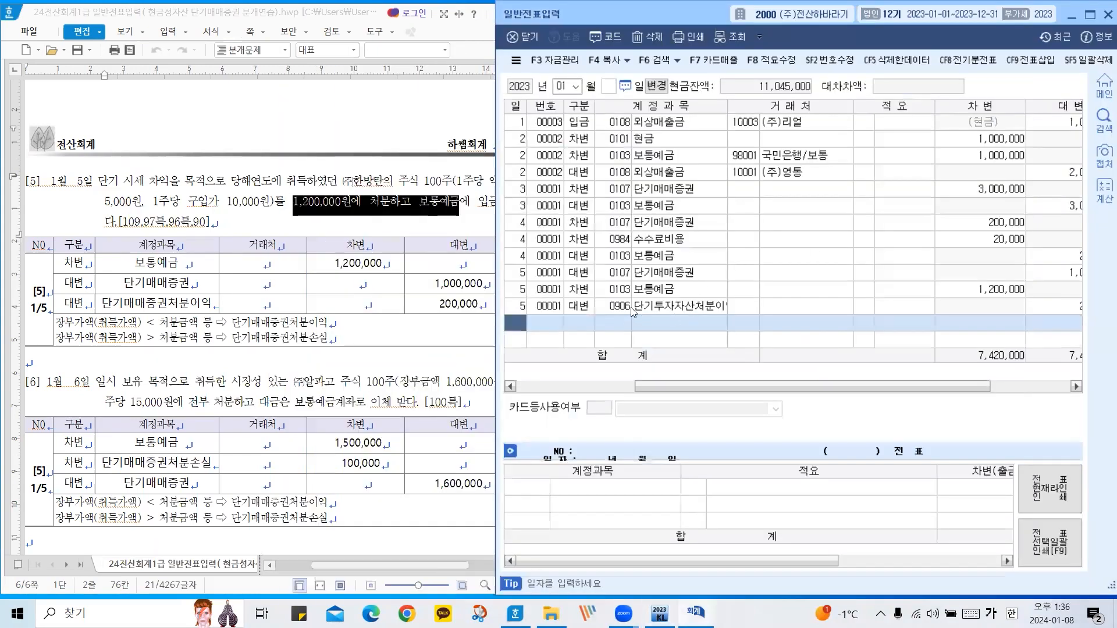
# Reselect 0906 단기매매증권처분이익 as the account of the last January 5 대변 line so that it takes the new name.
pyautogui.click(618, 306)
pyautogui.write('단기')
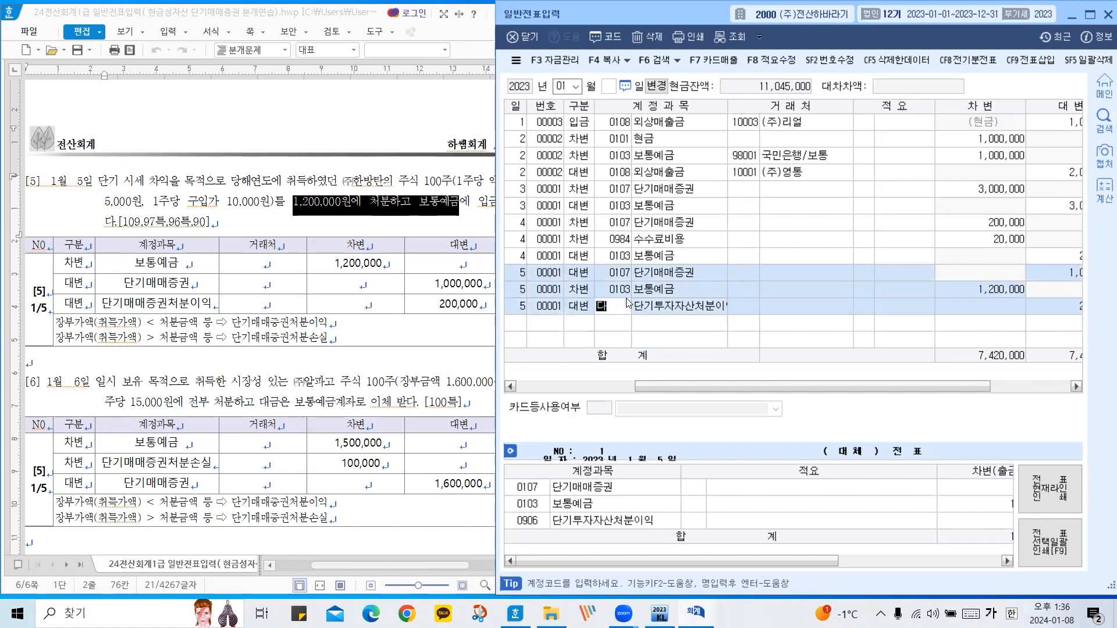
pyautogui.press('Return')
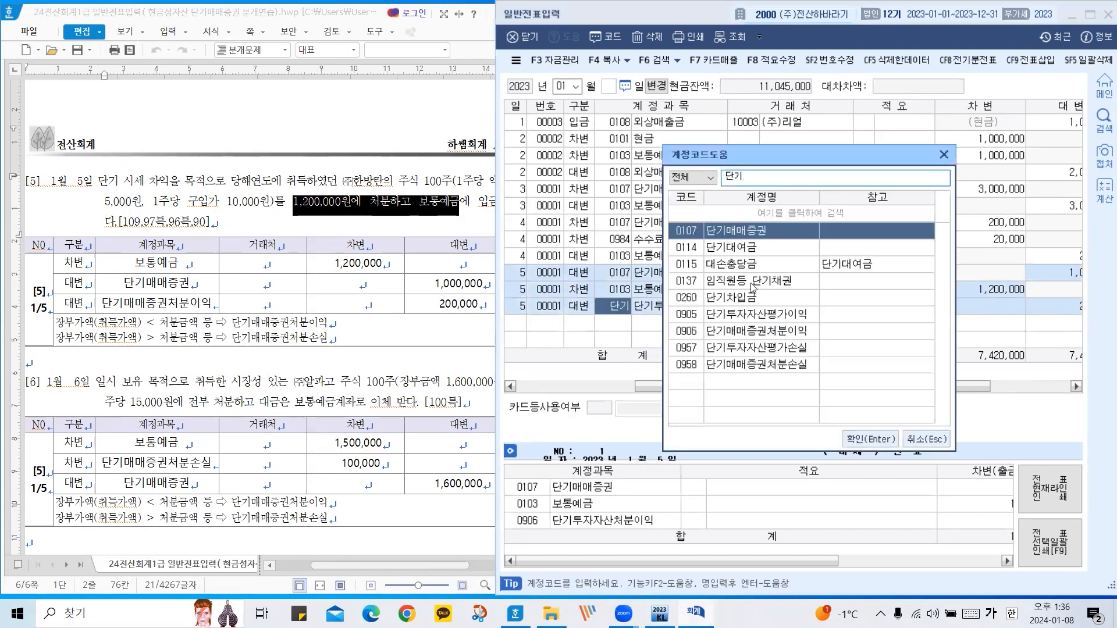
pyautogui.click(788, 339)
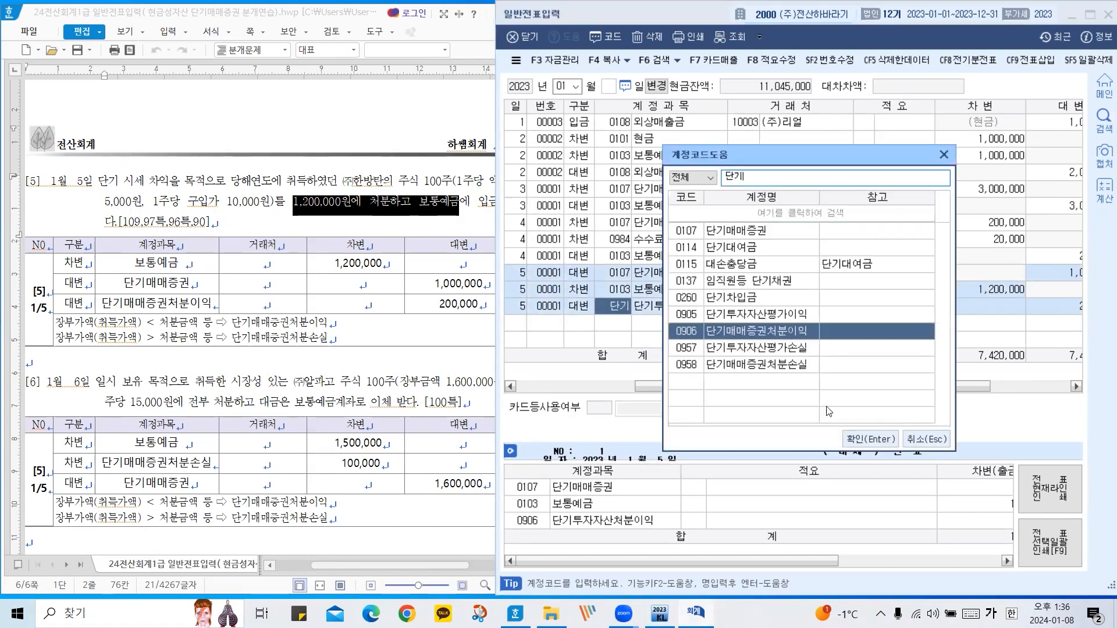
pyautogui.click(871, 439)
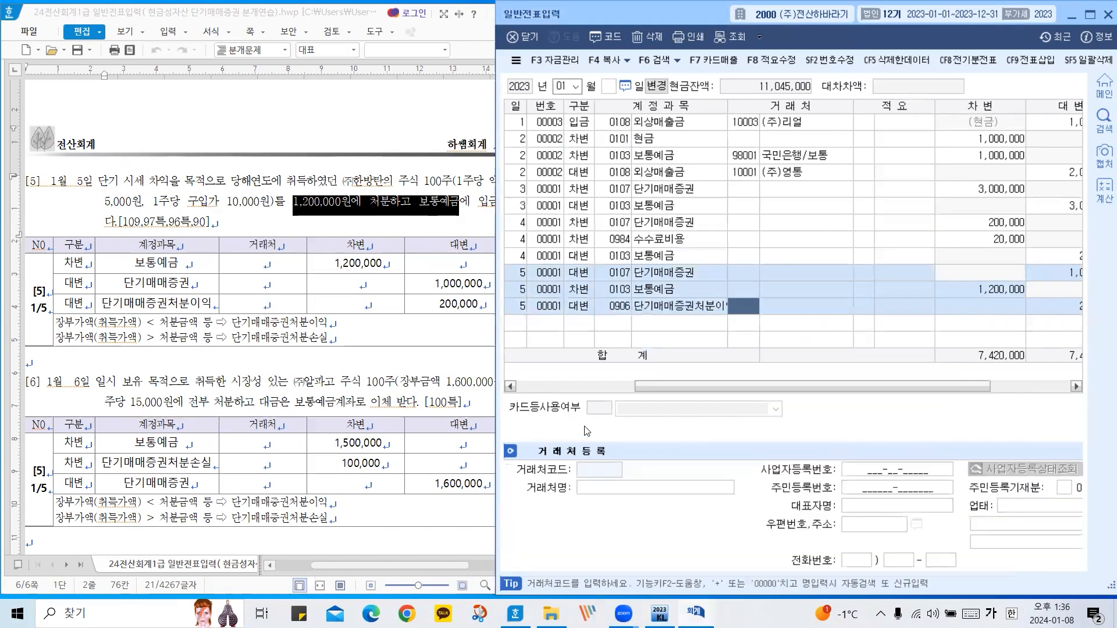
pyautogui.click(516, 329)
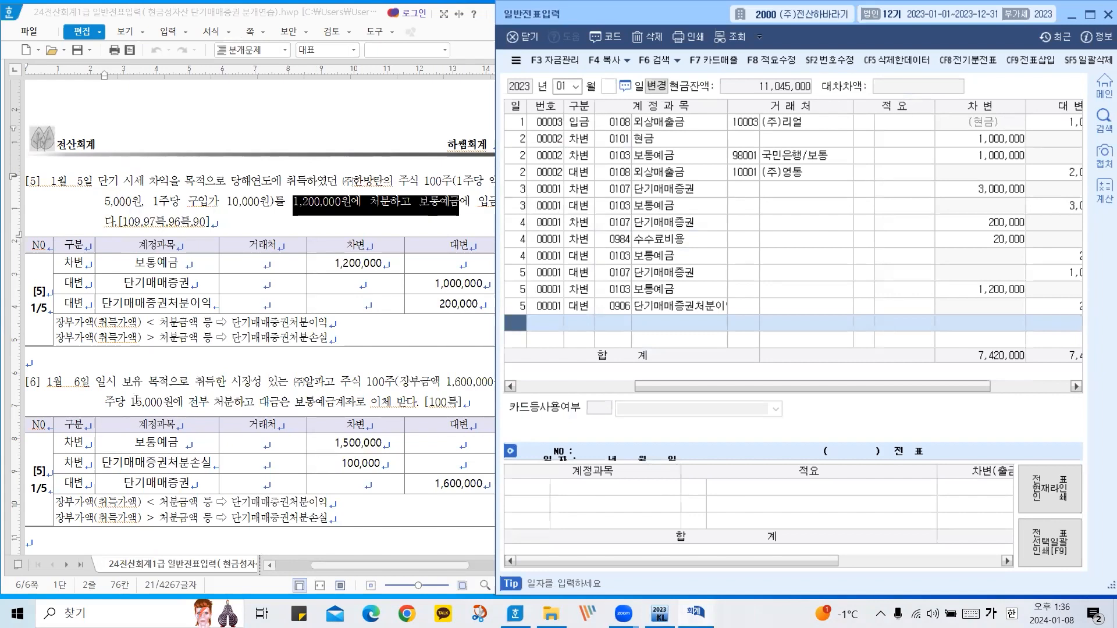
# Consult textbook transaction [6] and start a January 6 대변 line with the account 0107 단기매매증권.
pyautogui.scroll(-1, 138, 399)
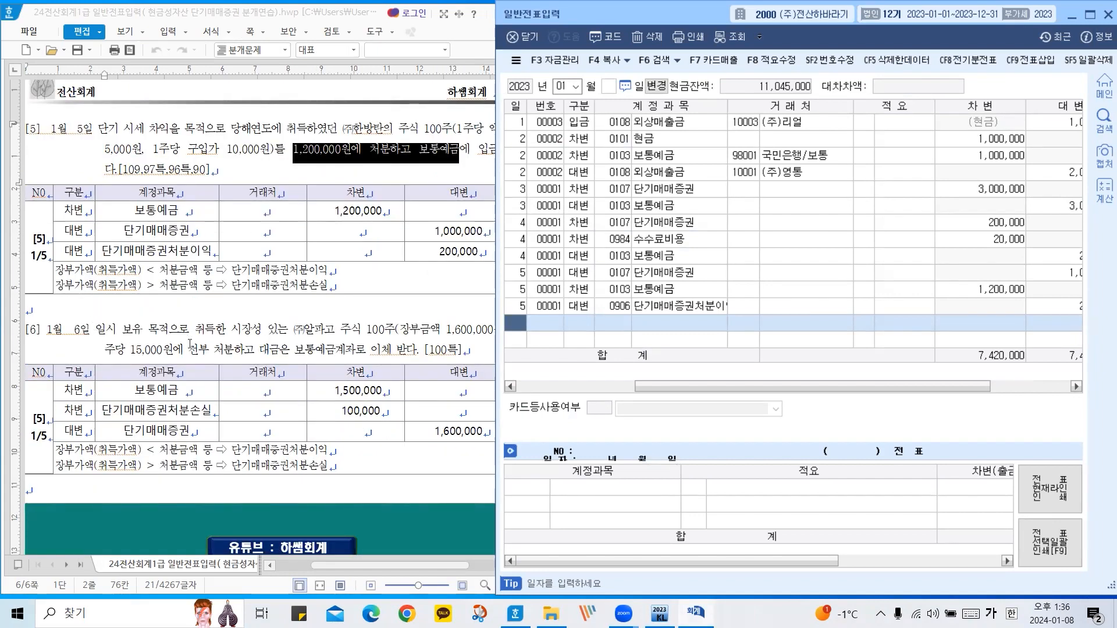
pyautogui.click(341, 330)
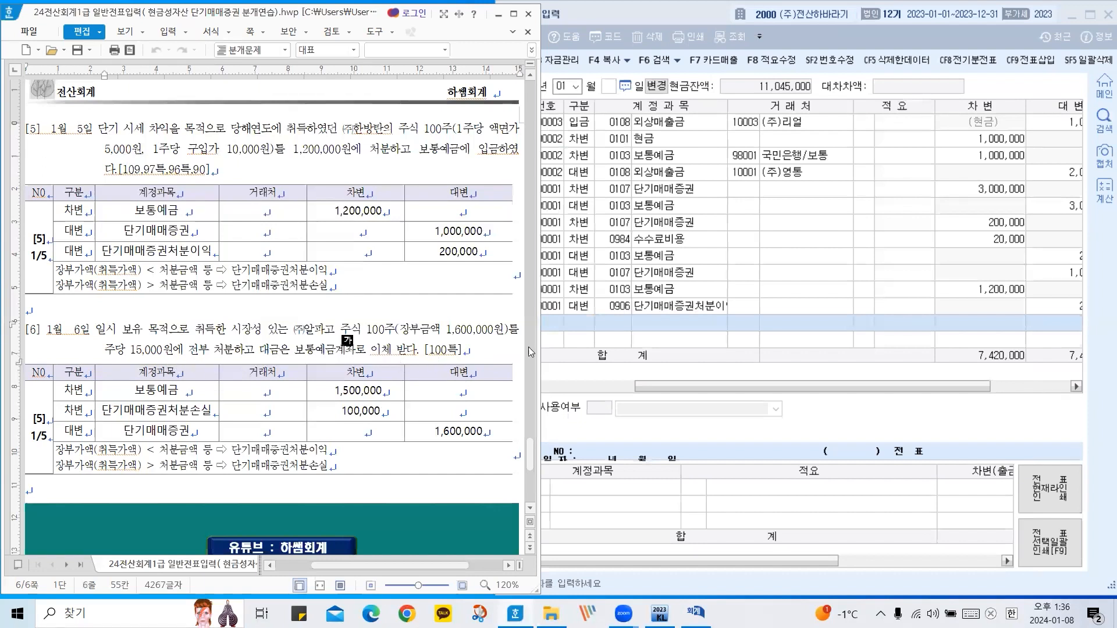
pyautogui.moveTo(652, 388); pyautogui.dragTo(524, 405)
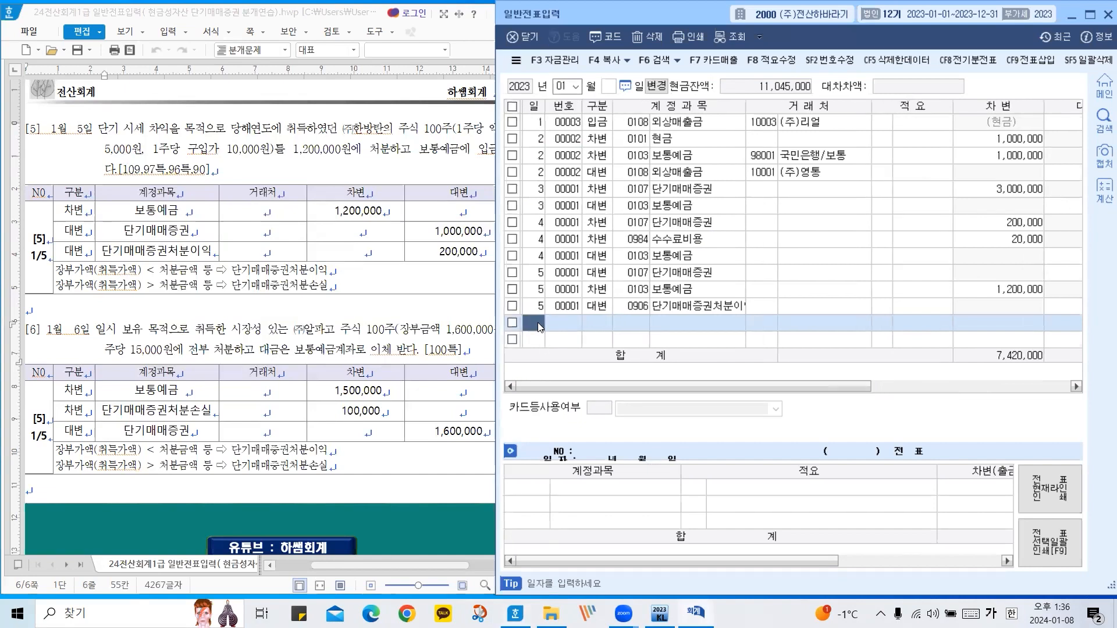
pyautogui.write('6')
pyautogui.press('Return')
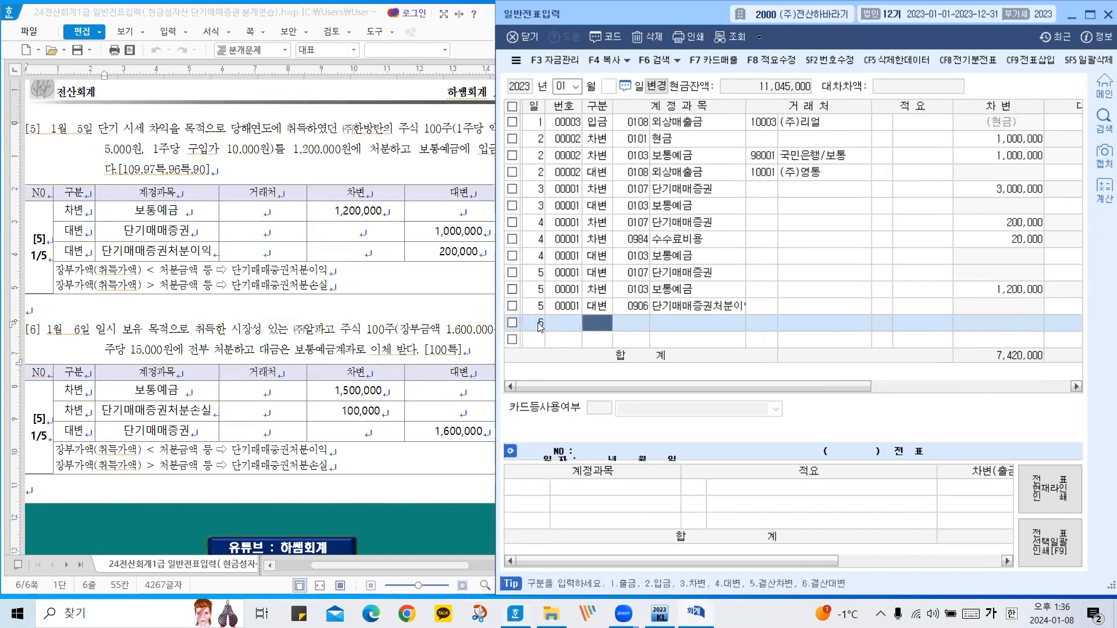
pyautogui.write('4')
pyautogui.press('Return')
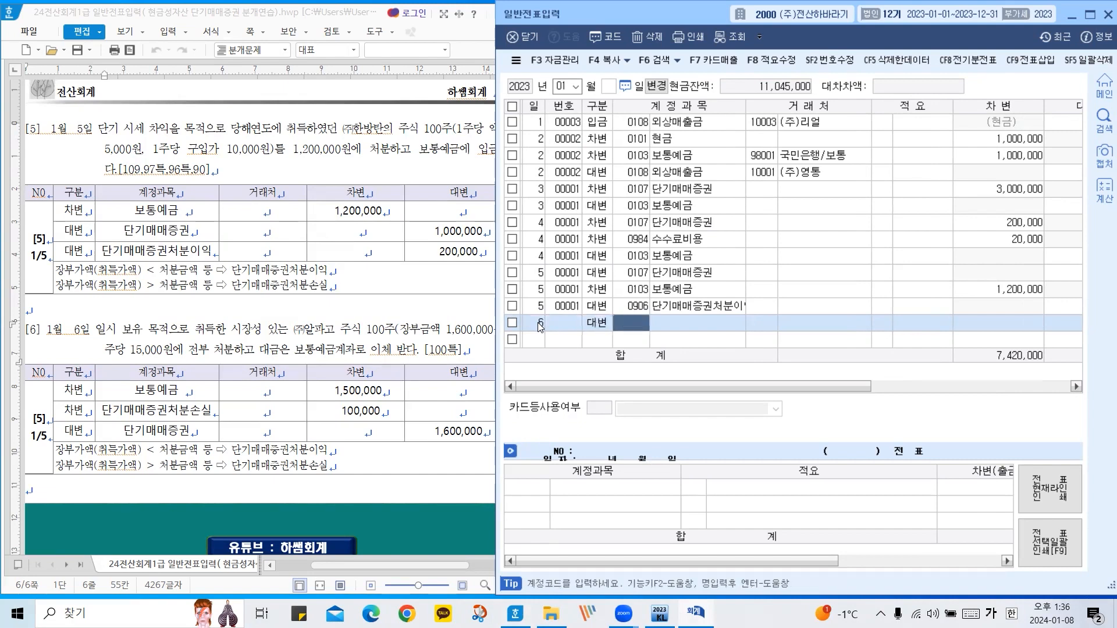
pyautogui.write('단ㄱ')
pyautogui.write('기')
pyautogui.press('Return')
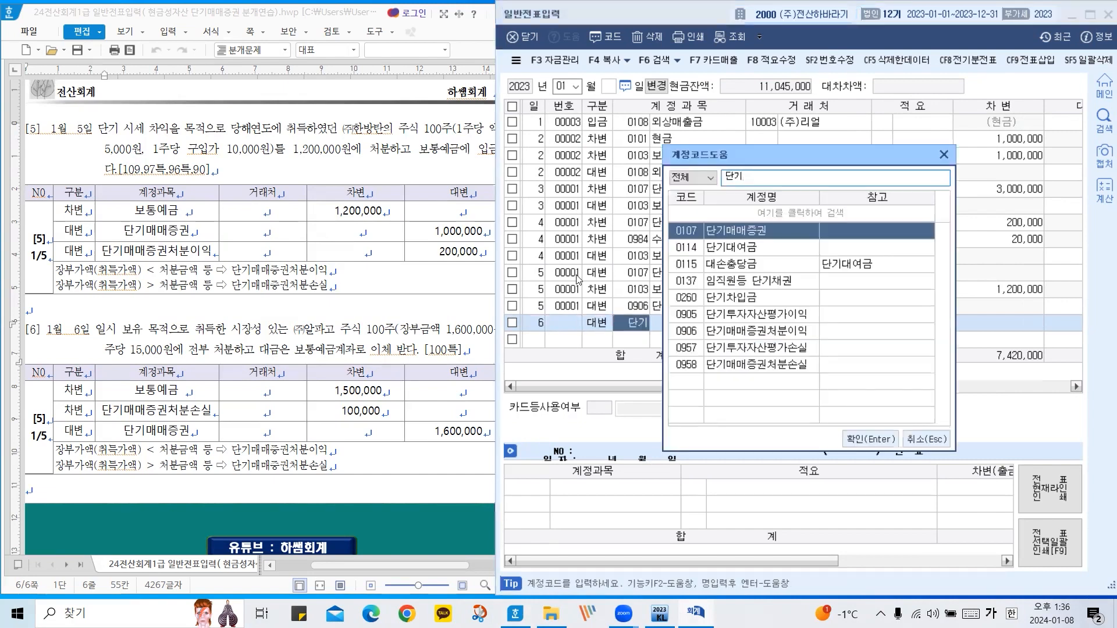
pyautogui.click(871, 440)
# Leave the January 6 단기매매증권 line's 거래처 and 적요 blank and enter 1,600,000 as the 대변 amount.
pyautogui.press('Return')
pyautogui.press('Return')
pyautogui.press('Return')
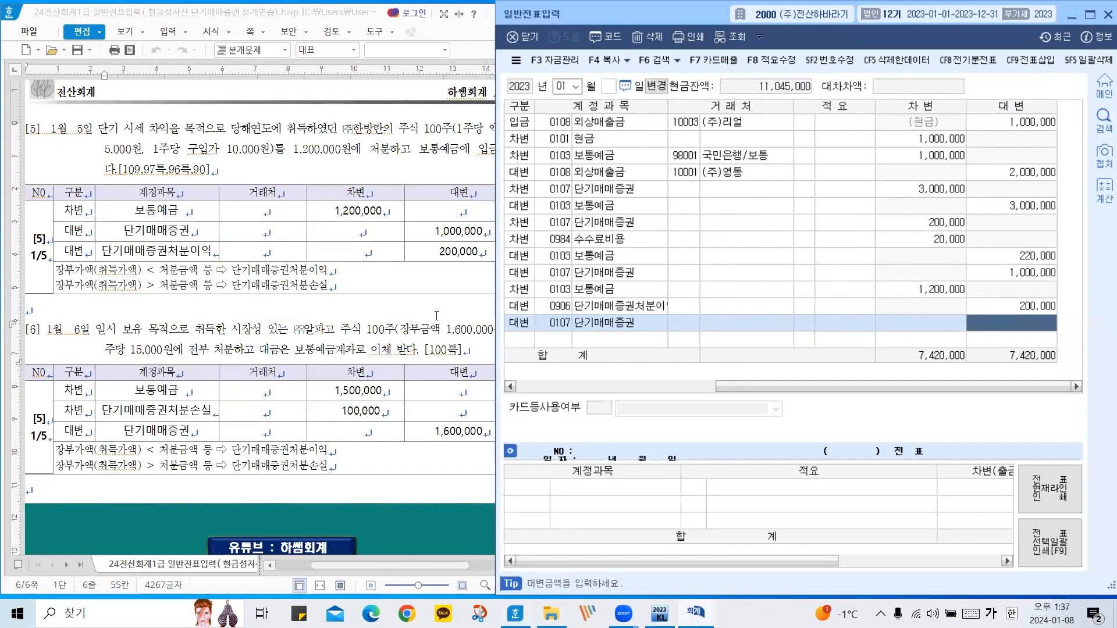
pyautogui.click(1021, 321)
pyautogui.write('160000')
pyautogui.write('00')
pyautogui.press('BackSpace')
pyautogui.press('Return')
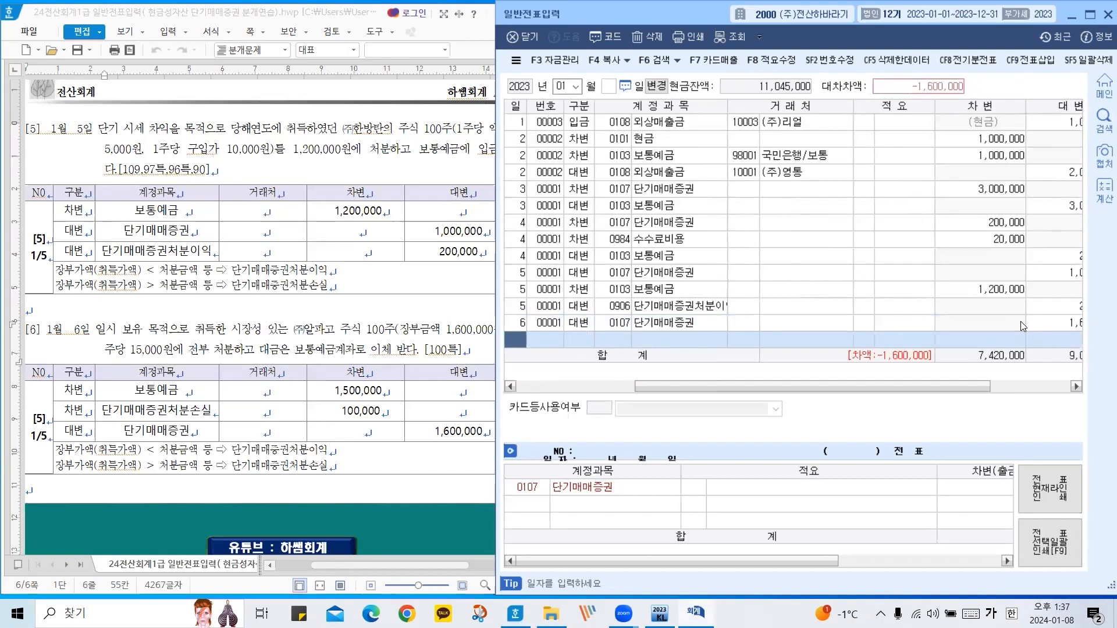
# Add a January 6 차변 line with the account 0103 보통예금.
pyautogui.write('6')
pyautogui.press('Return')
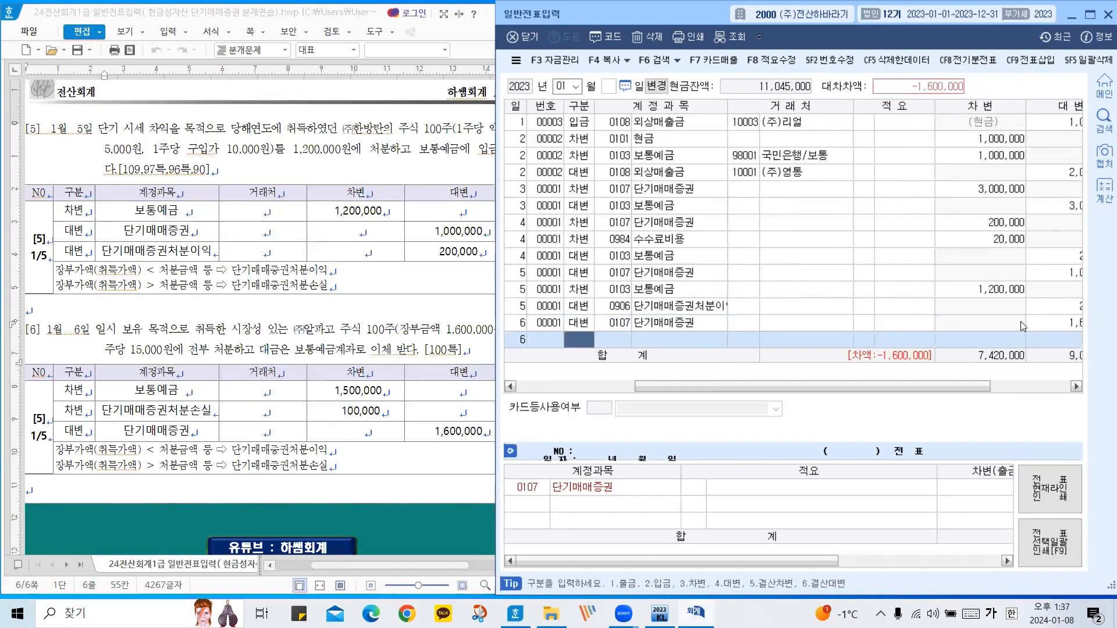
pyautogui.write('3')
pyautogui.press('Return')
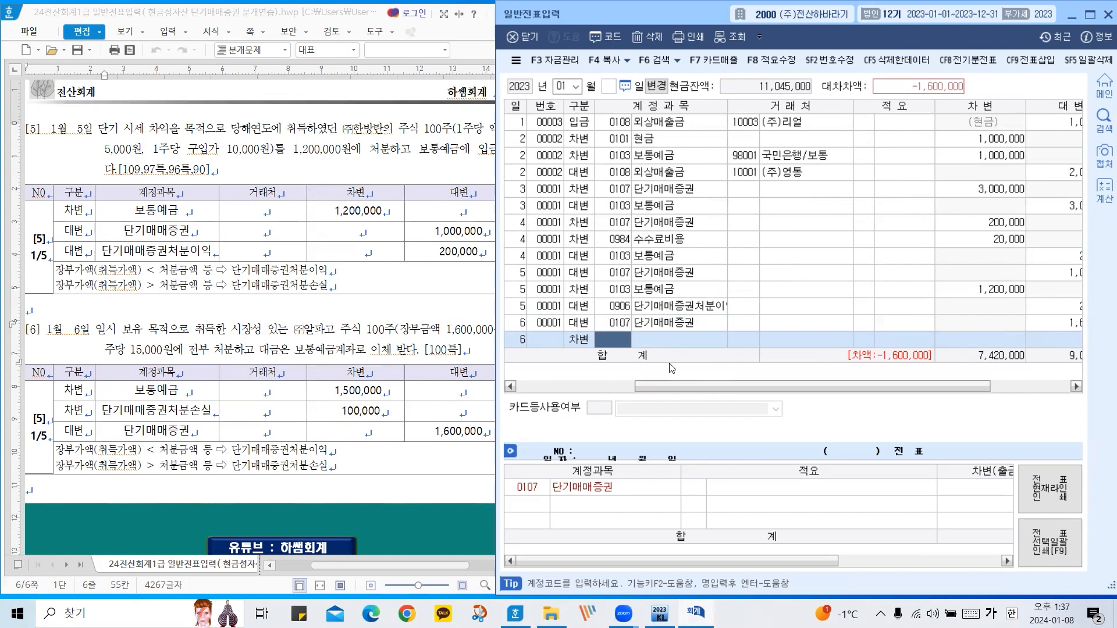
pyautogui.write('보통')
pyautogui.press('Return')
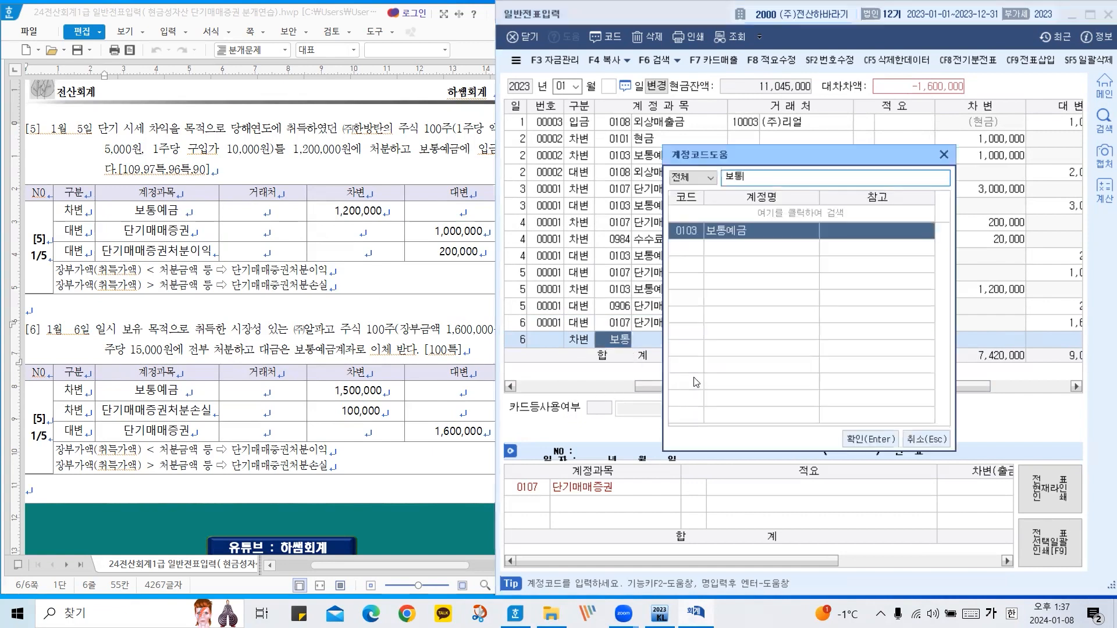
pyautogui.click(880, 443)
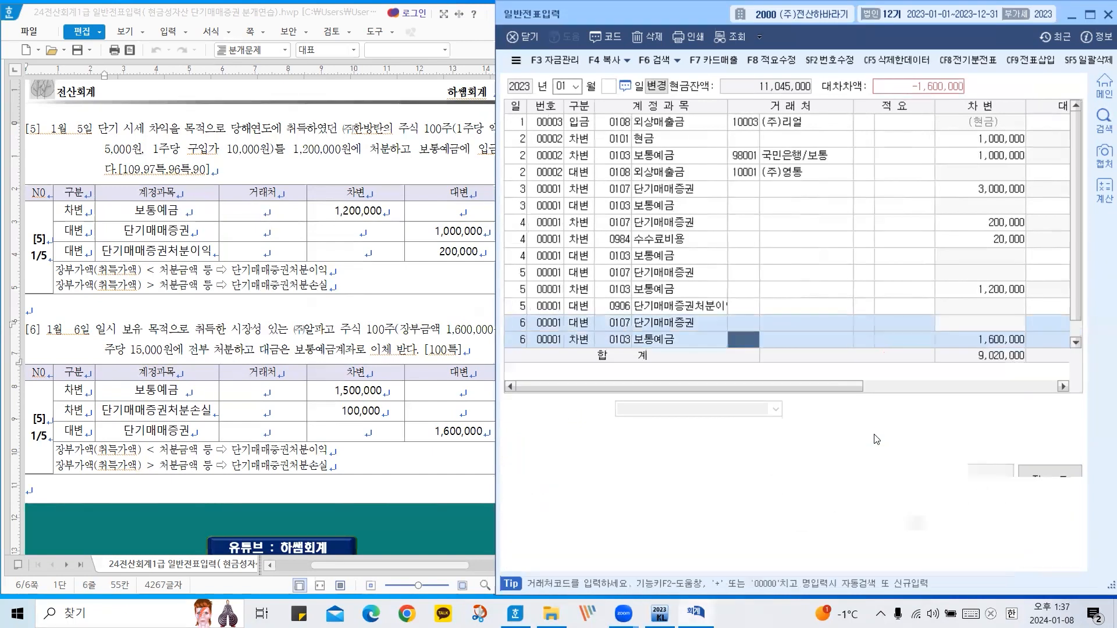
# Set the 차변 amount of the January 6 보통예금 line to 1,500,000.
pyautogui.click(988, 343)
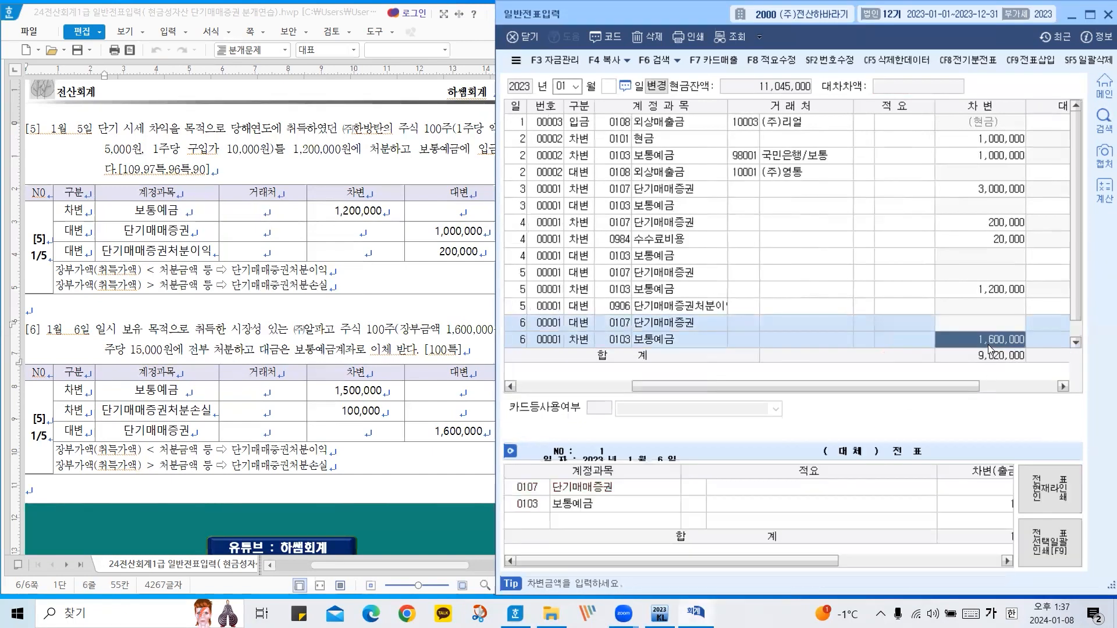
pyautogui.write('1,500,00')
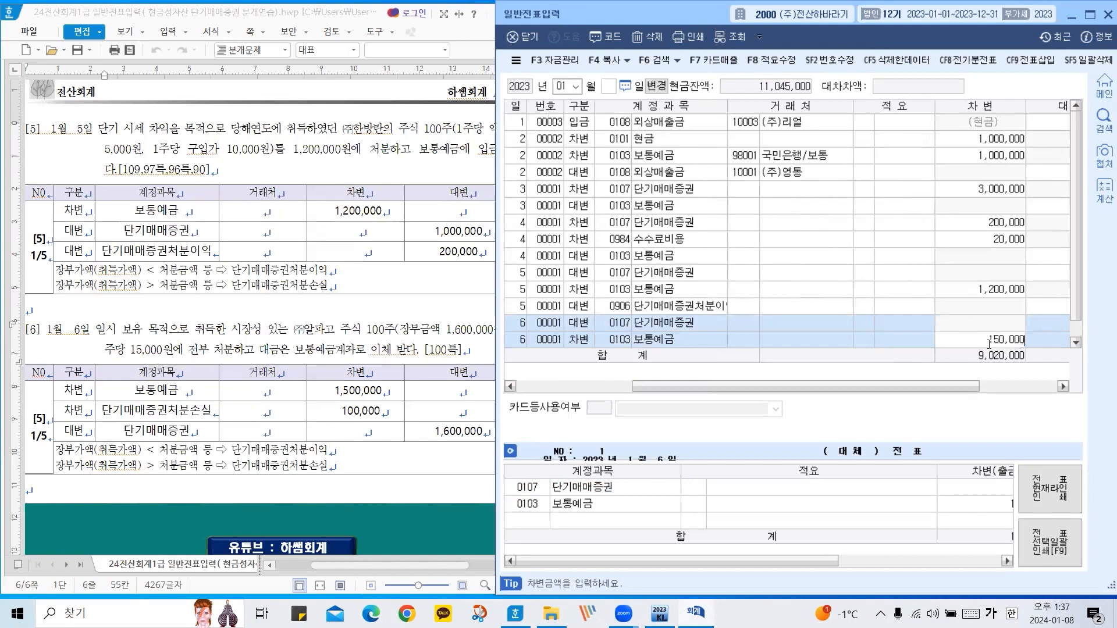
pyautogui.write('0')
pyautogui.press('Return')
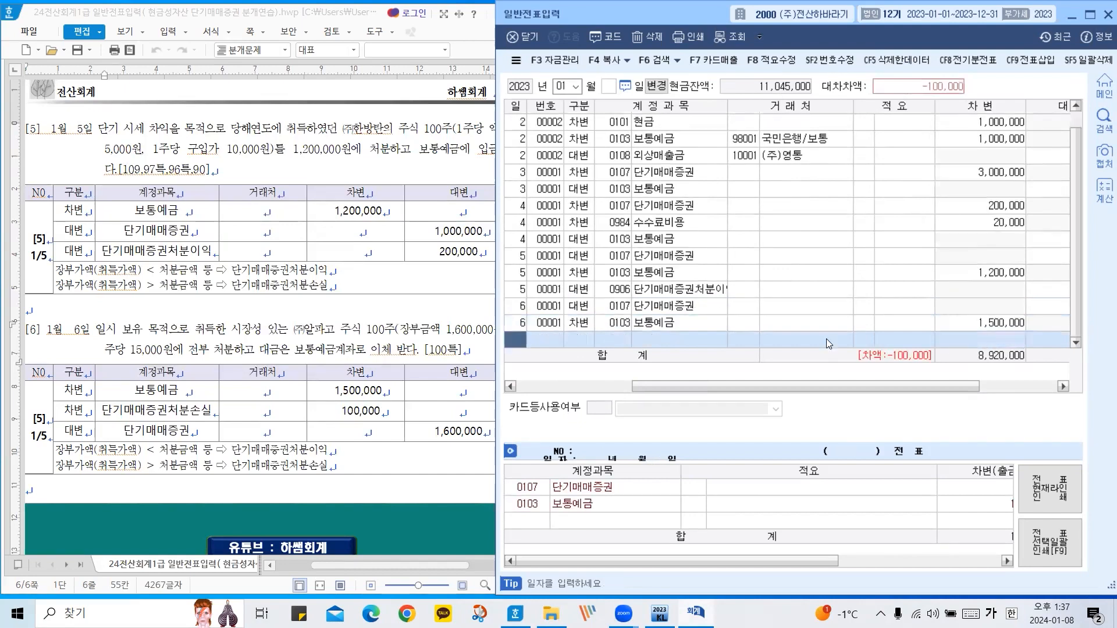
# Add a January 6 차변 line with the account 0958 단기매매증권처분손실, dismissing the driver notification that pops up.
pyautogui.write('6')
pyautogui.press('Return')
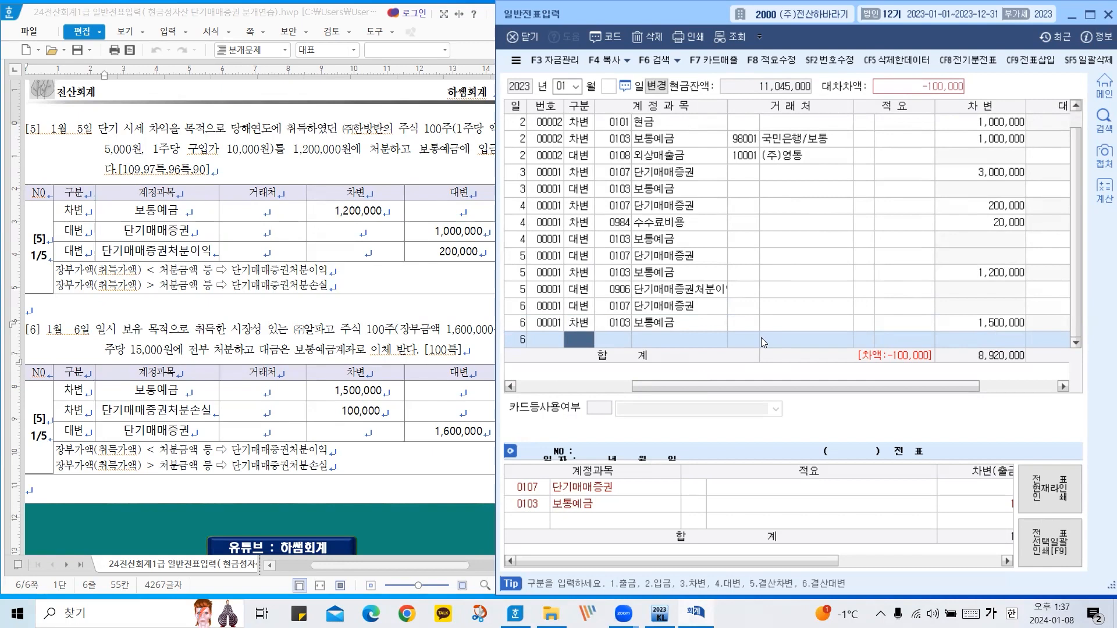
pyautogui.write('3')
pyautogui.press('Return')
pyautogui.write('단기')
pyautogui.press('Return')
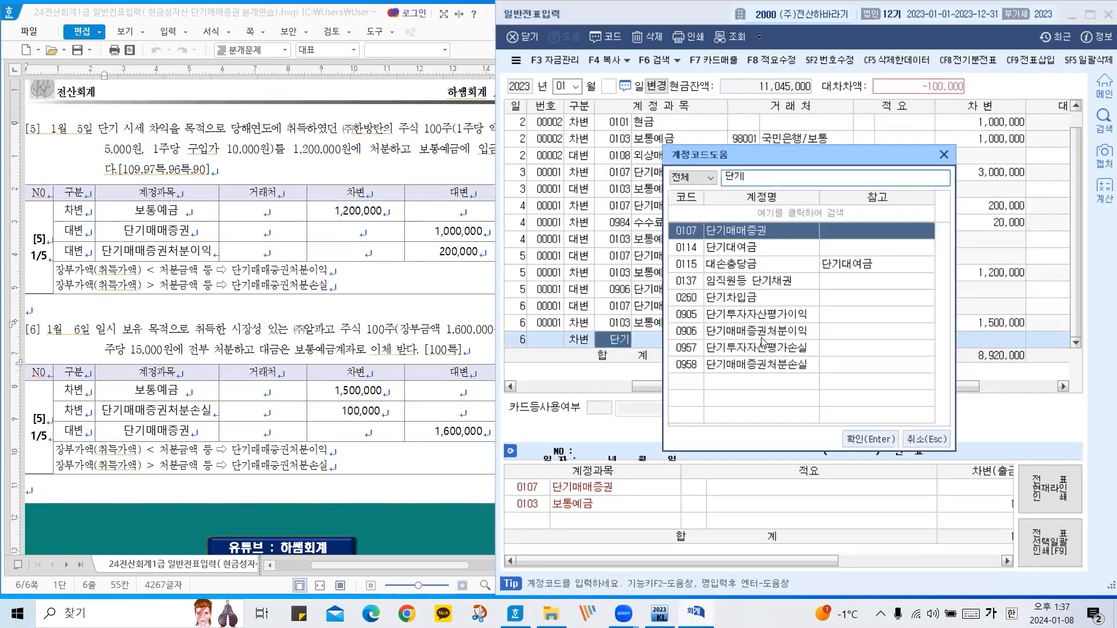
pyautogui.click(771, 366)
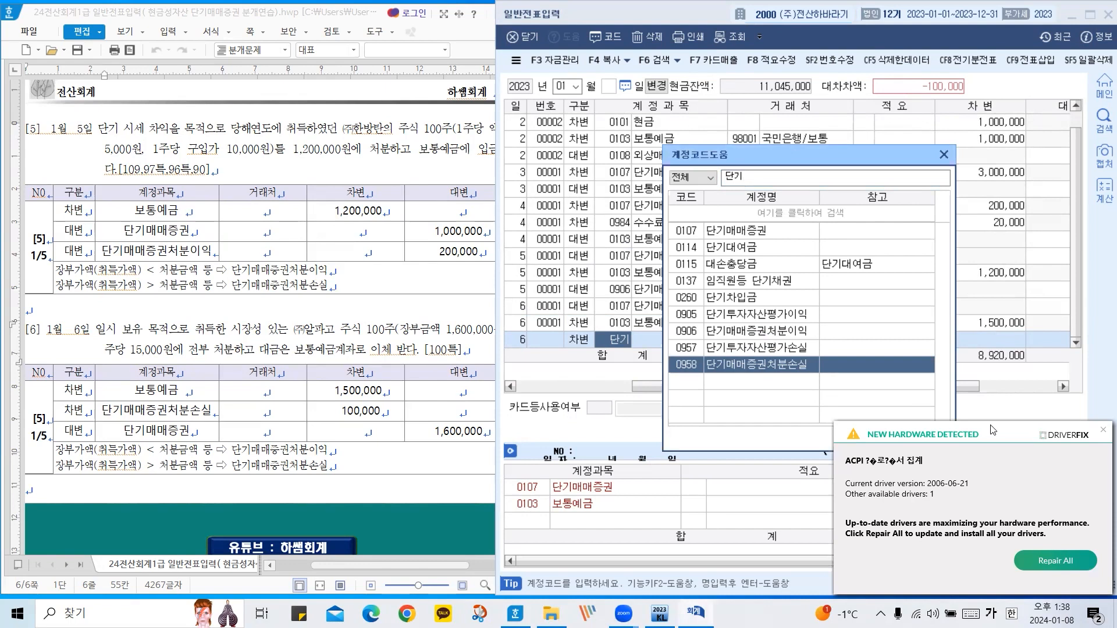
pyautogui.click(1103, 430)
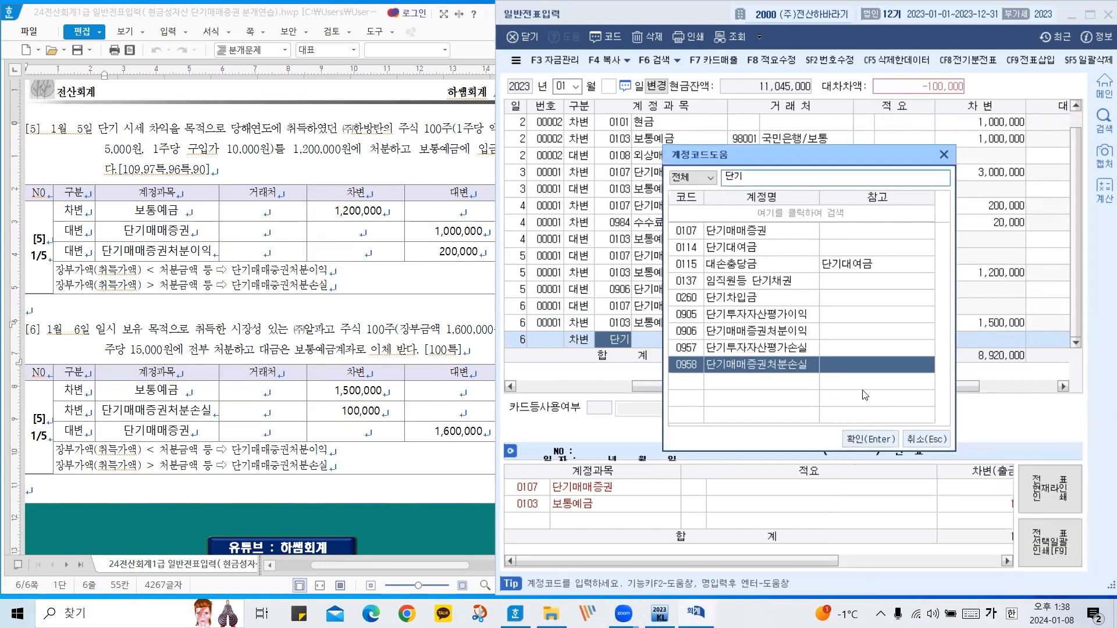
pyautogui.click(875, 440)
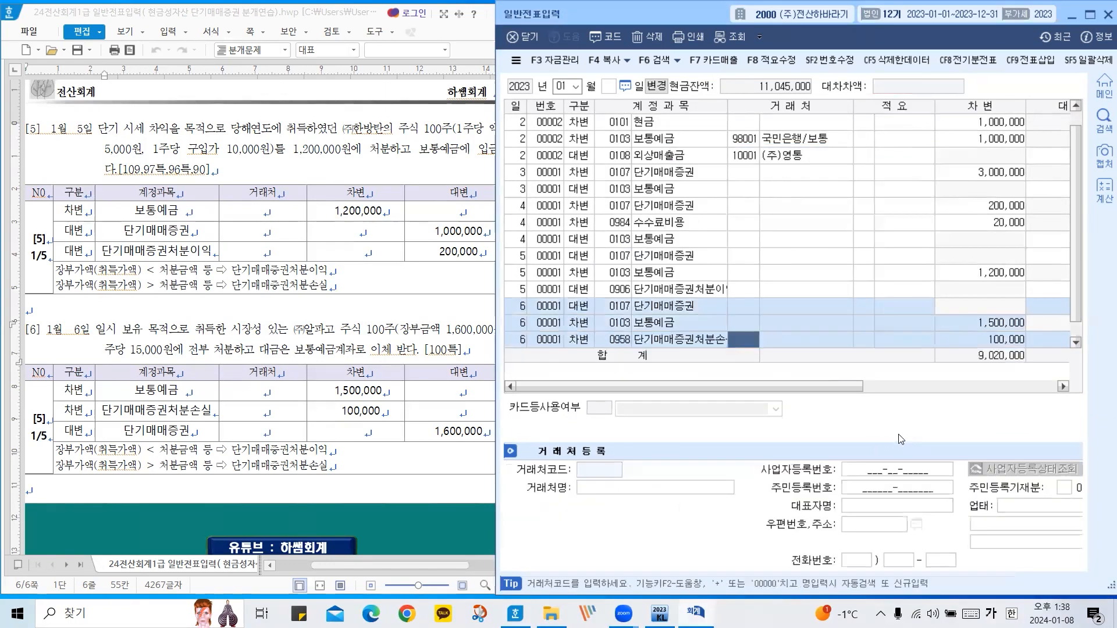
# Leave the 단기매매증권처분손실 line's 거래처 and 적요 blank and accept 100,000 as its 차변 amount.
pyautogui.press('Return')
pyautogui.press('Return')
pyautogui.press('Return')
pyautogui.press('Return')
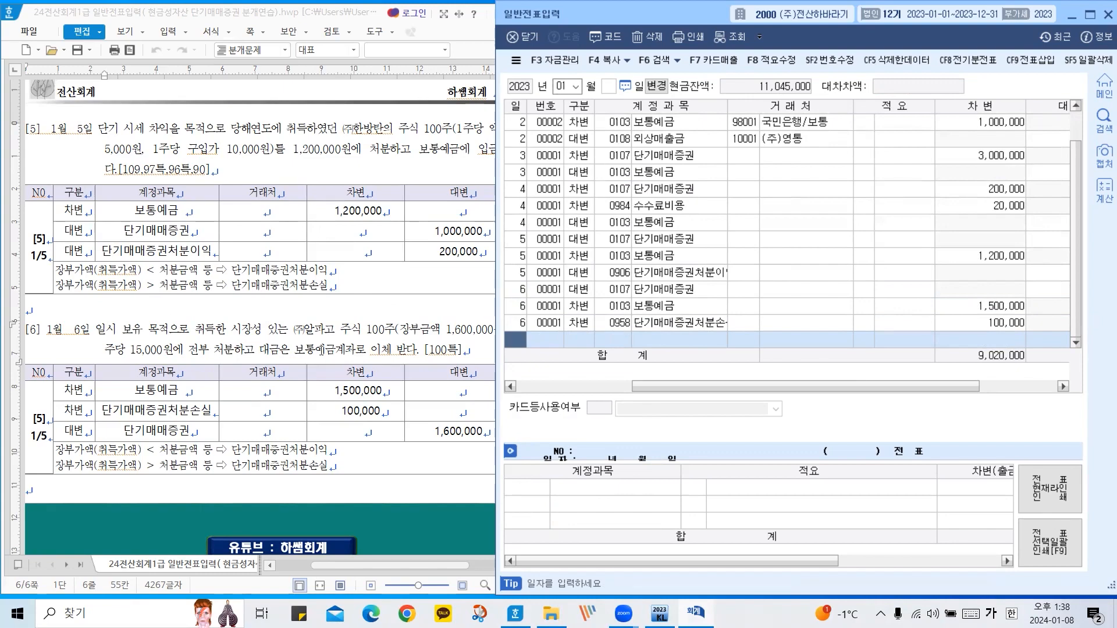
pyautogui.scroll(-6, 248, 303)
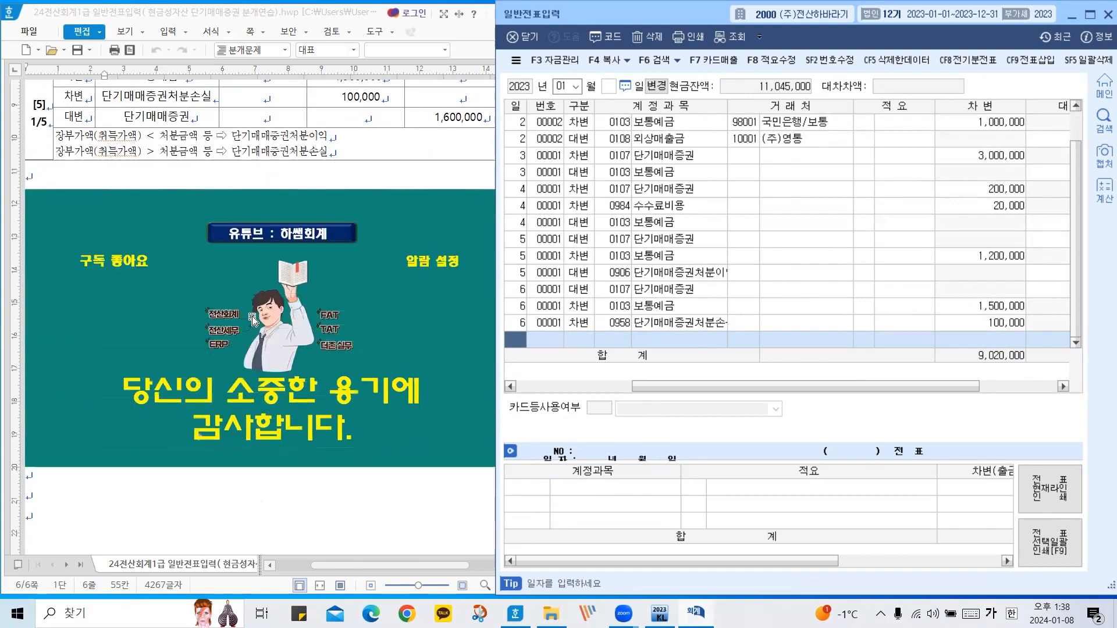
pyautogui.scroll(1, 248, 304)
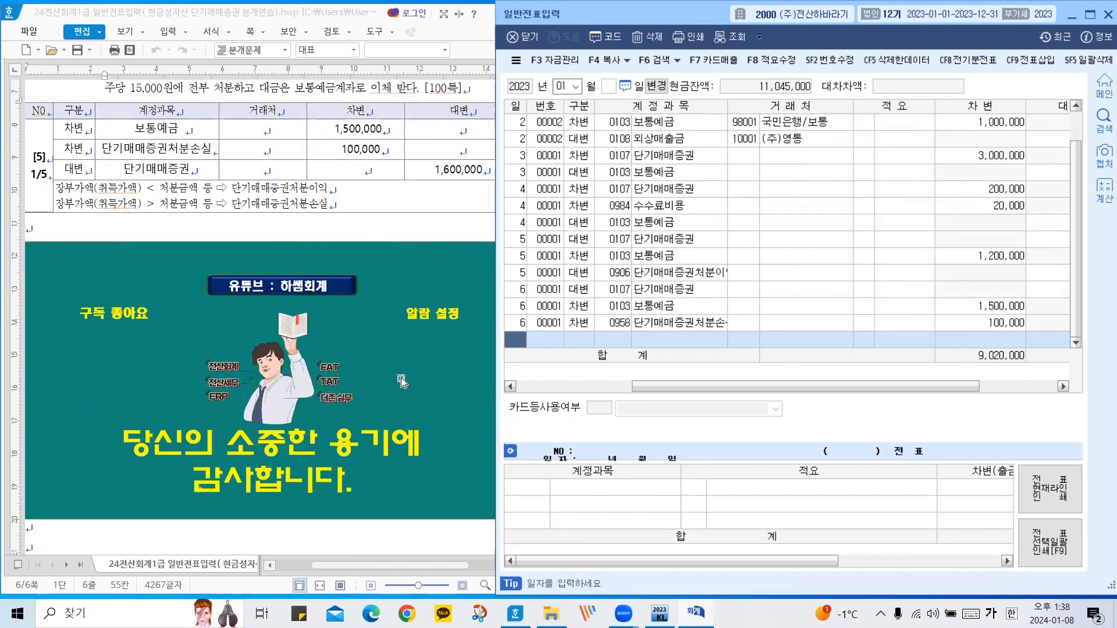